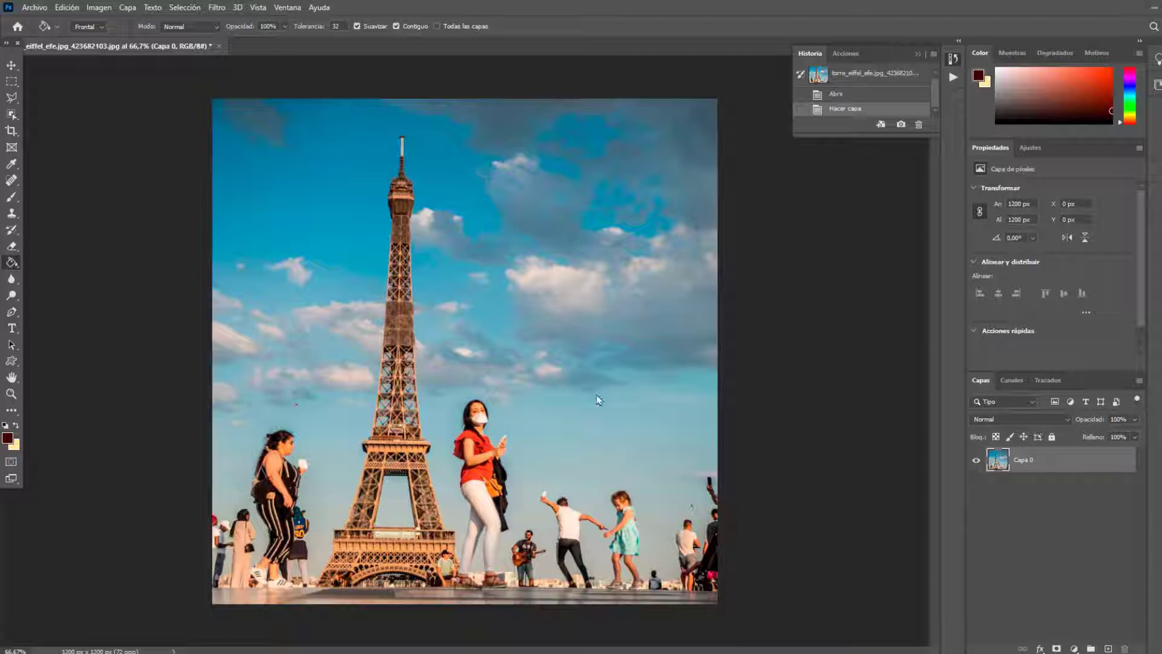
Step: Draw a rectangular selection around the woman in black at the left and browse the blur filters
left_click(216, 7)
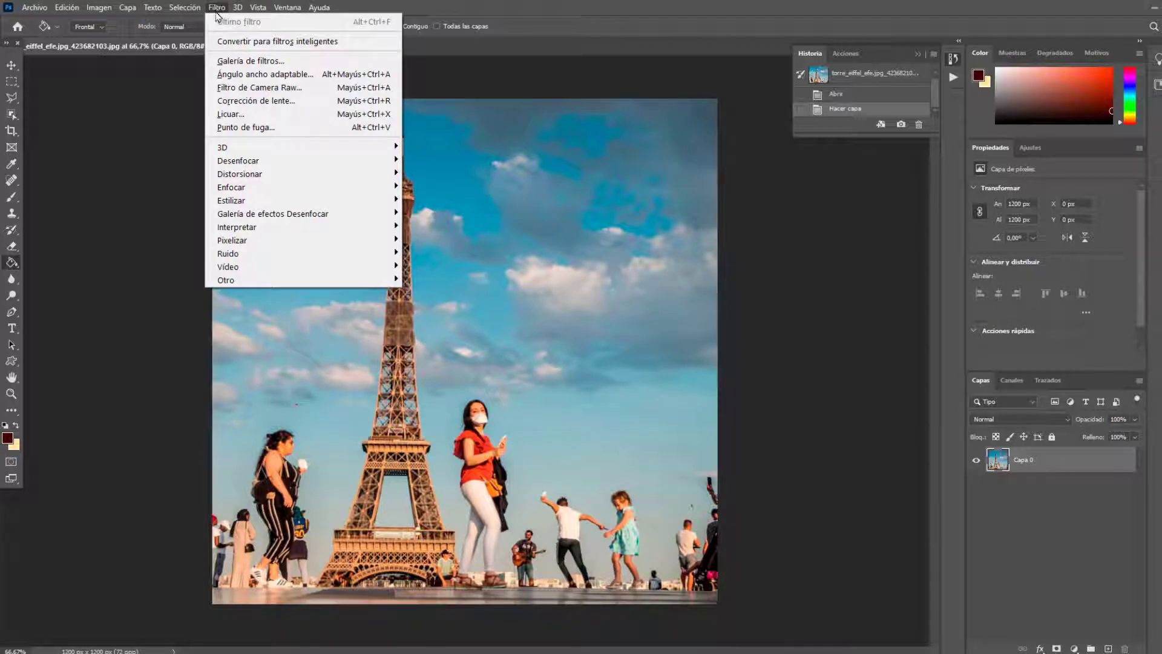
left_click(10, 65)
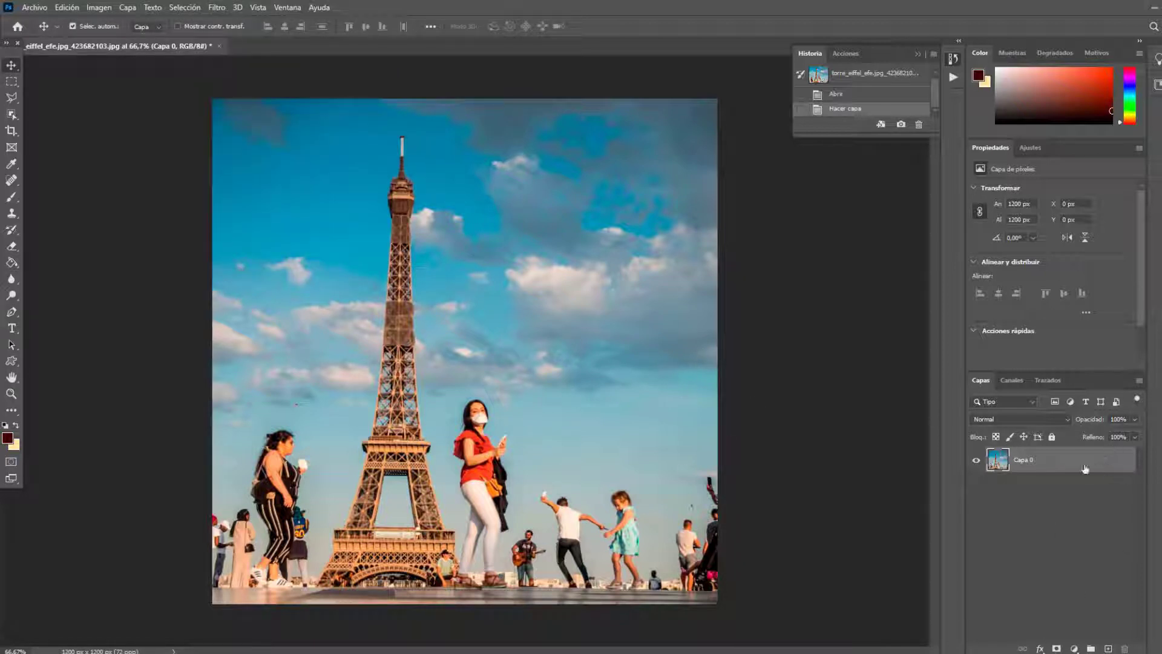
left_click(219, 7)
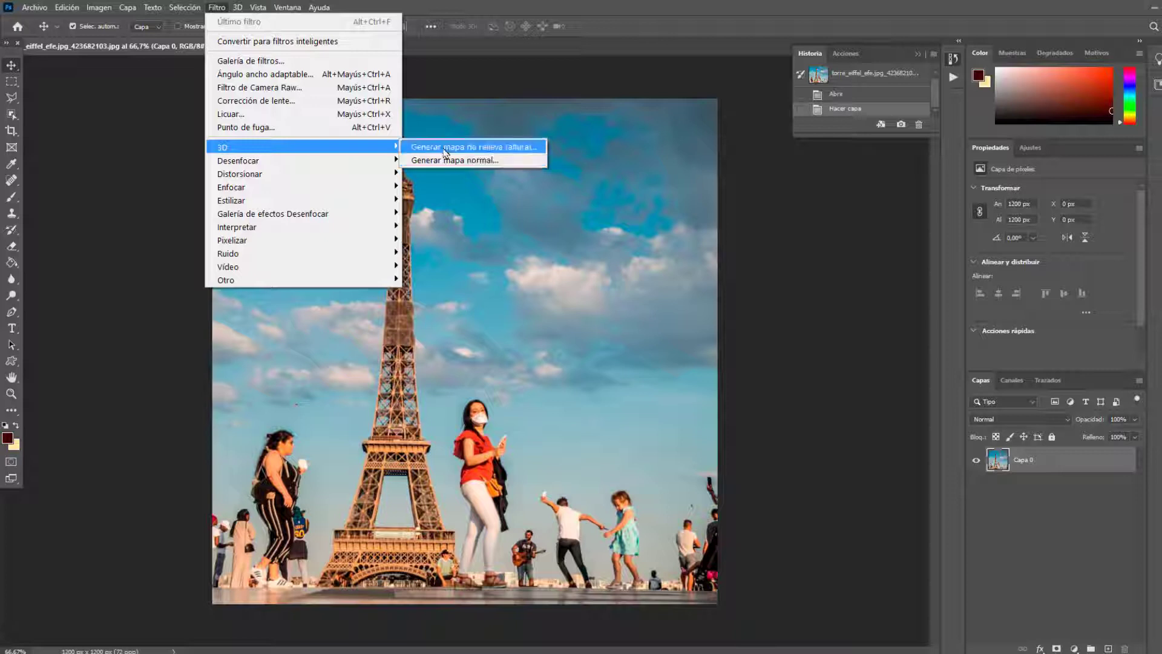
mouse_move(238, 160)
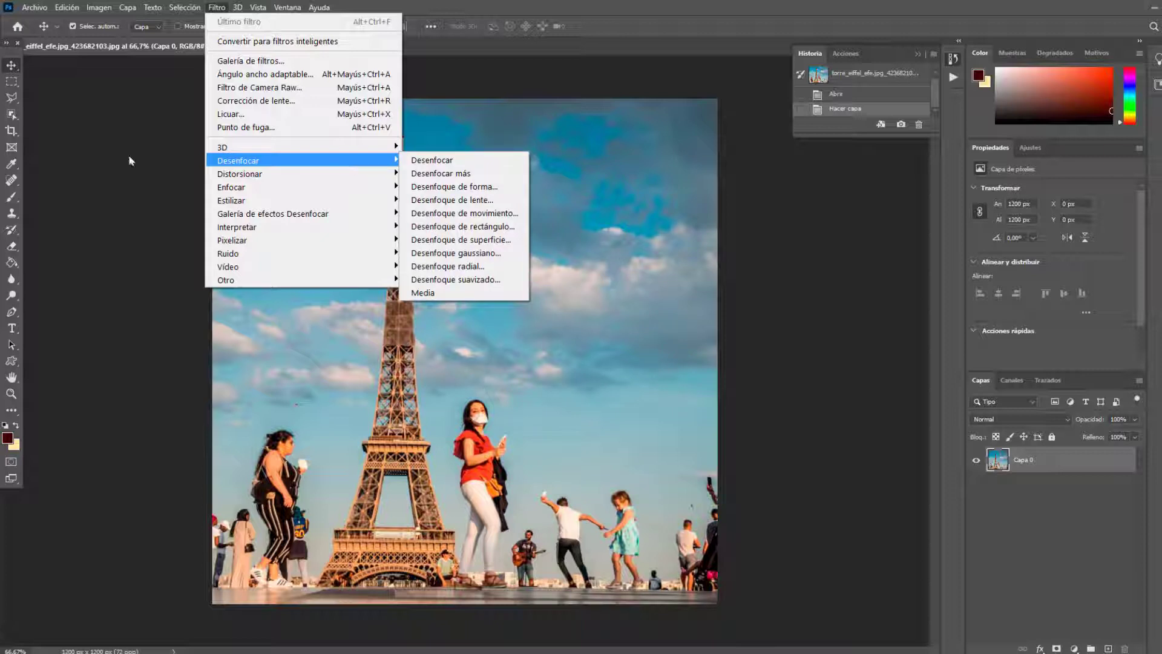
left_click(11, 81)
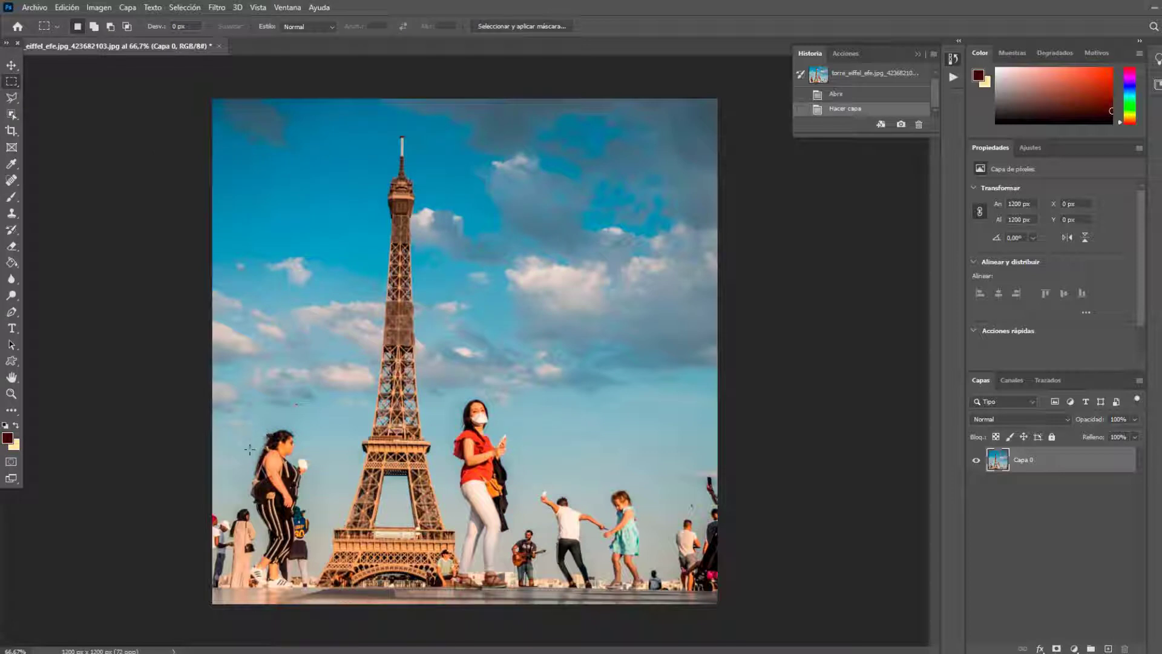
left_click_drag(238, 426, 323, 586)
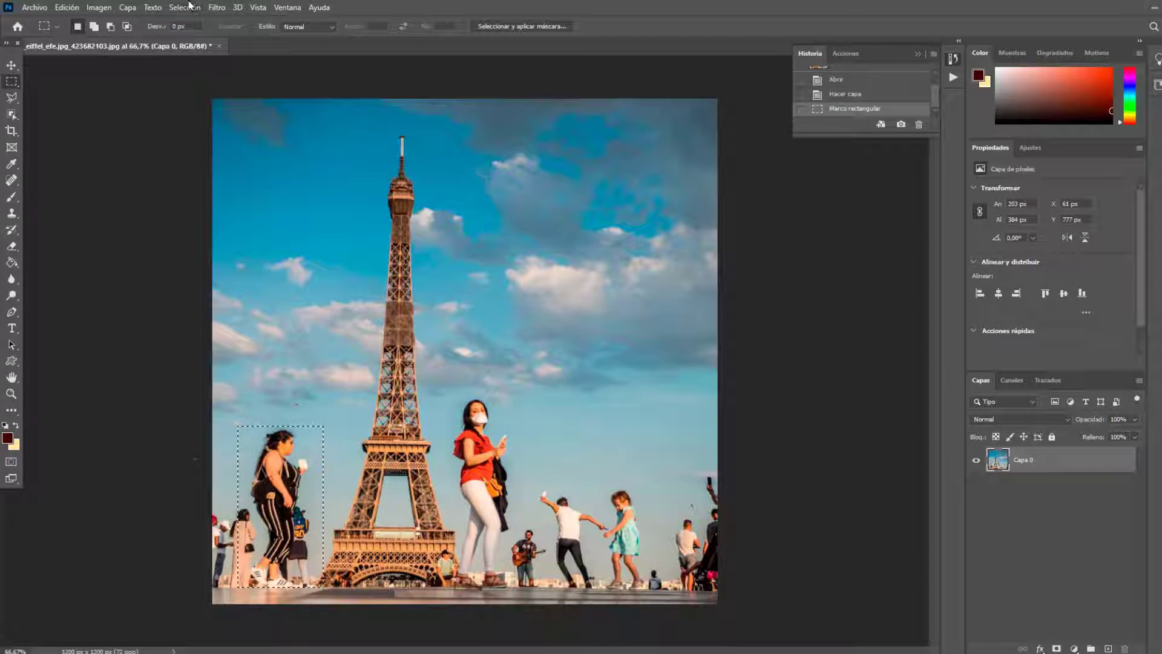
left_click(217, 7)
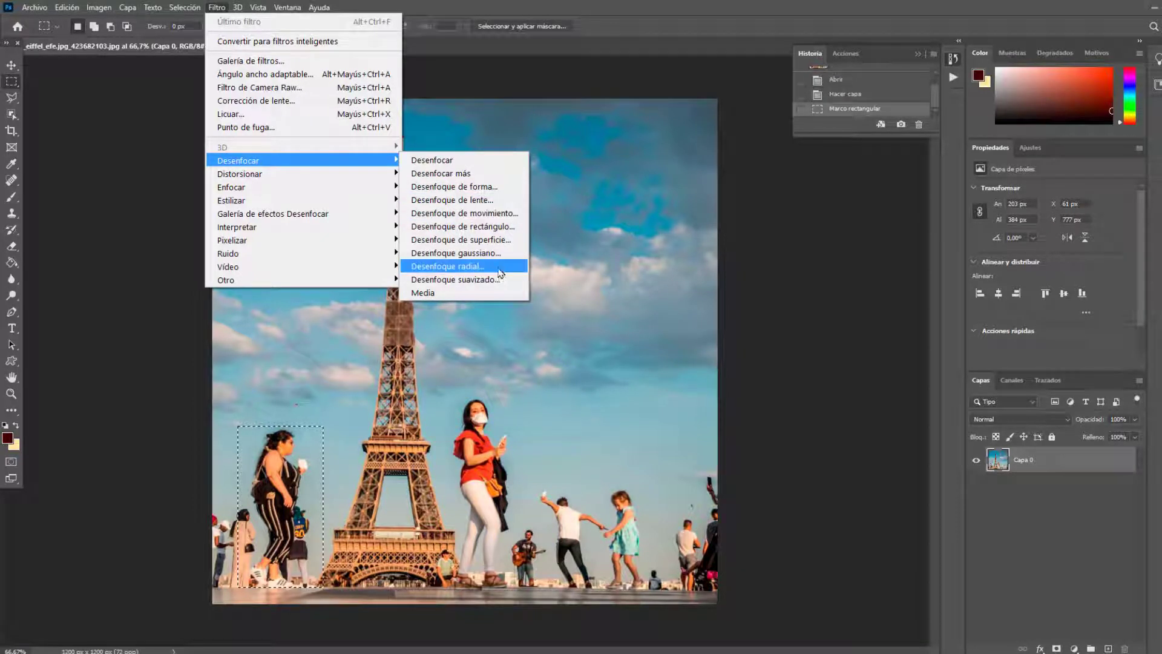
Step: Open Desenfoque de forma and set the blur radius to 8 pixels
left_click(498, 187)
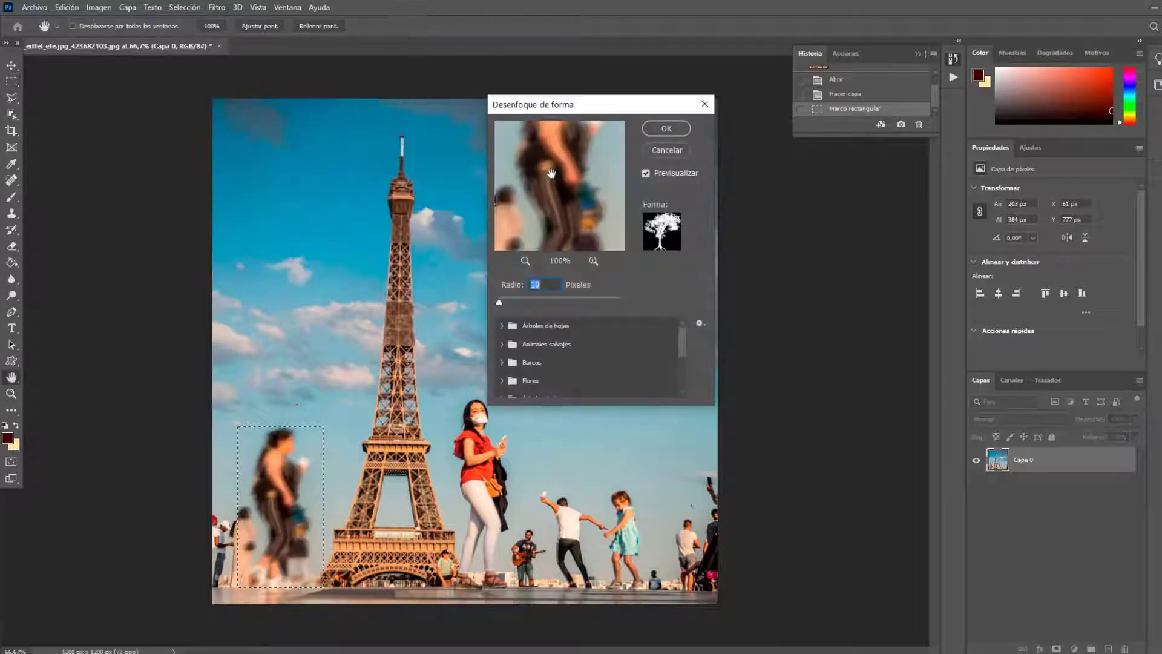
left_click_drag(499, 303, 498, 302)
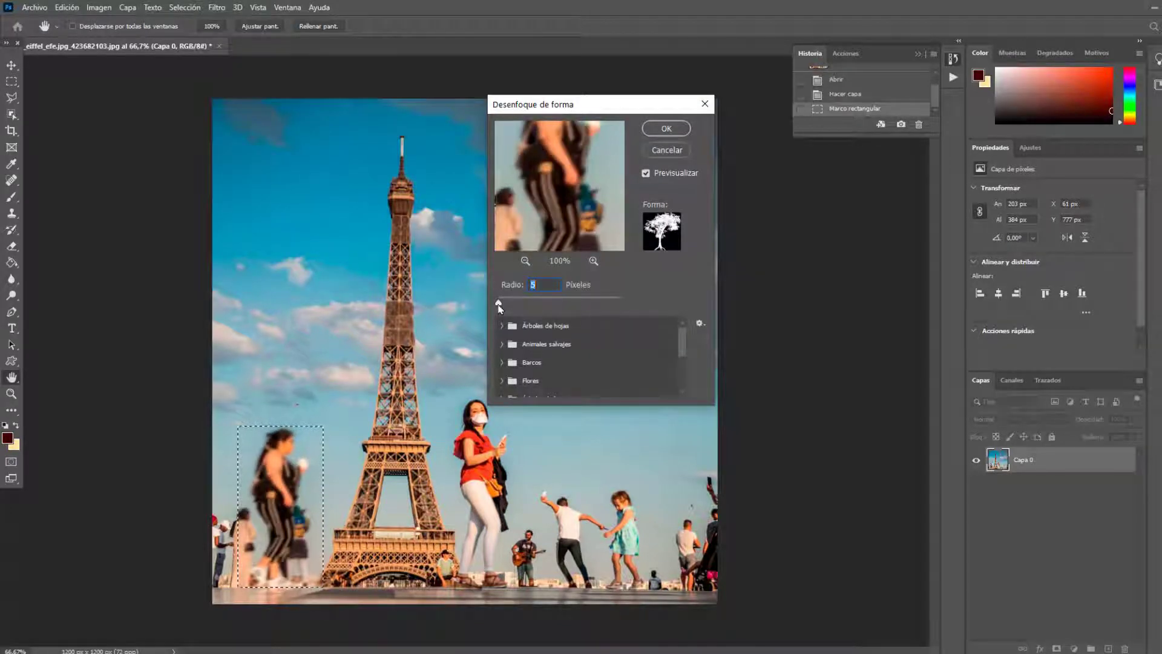
type("15")
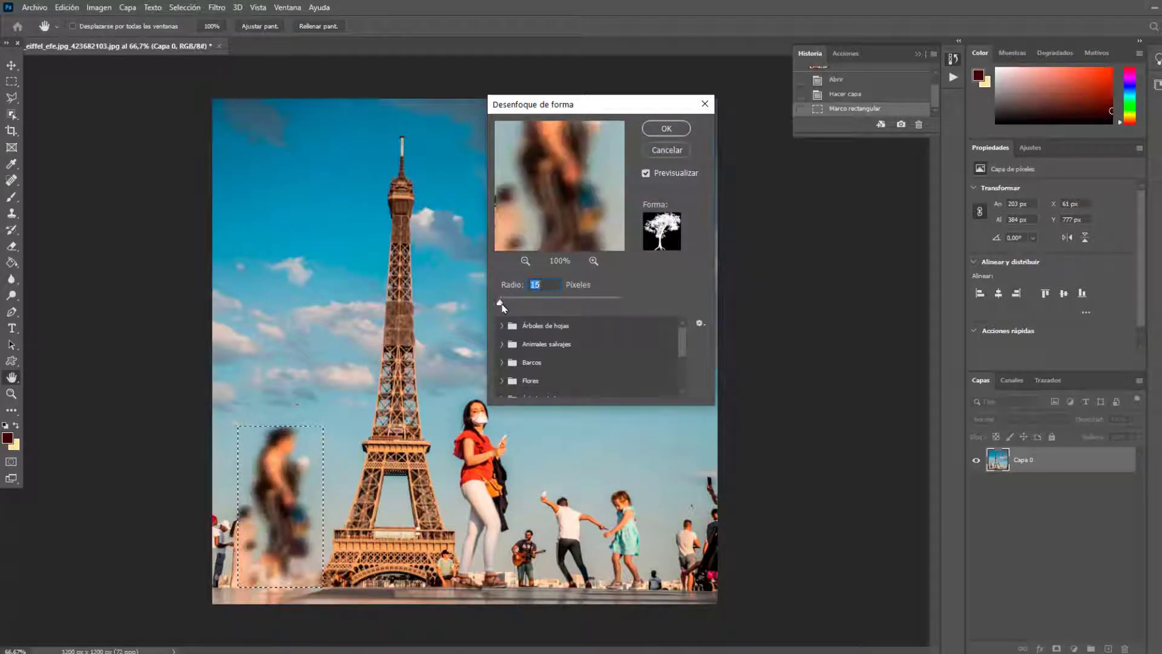
type("10")
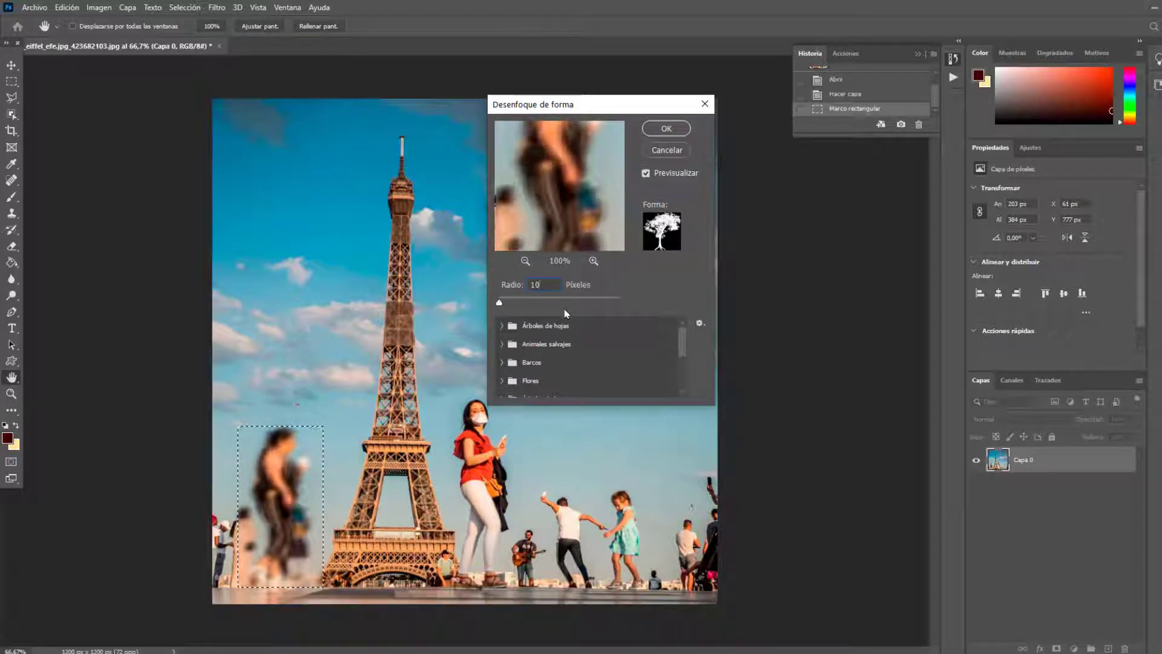
left_click_drag(499, 303, 498, 302)
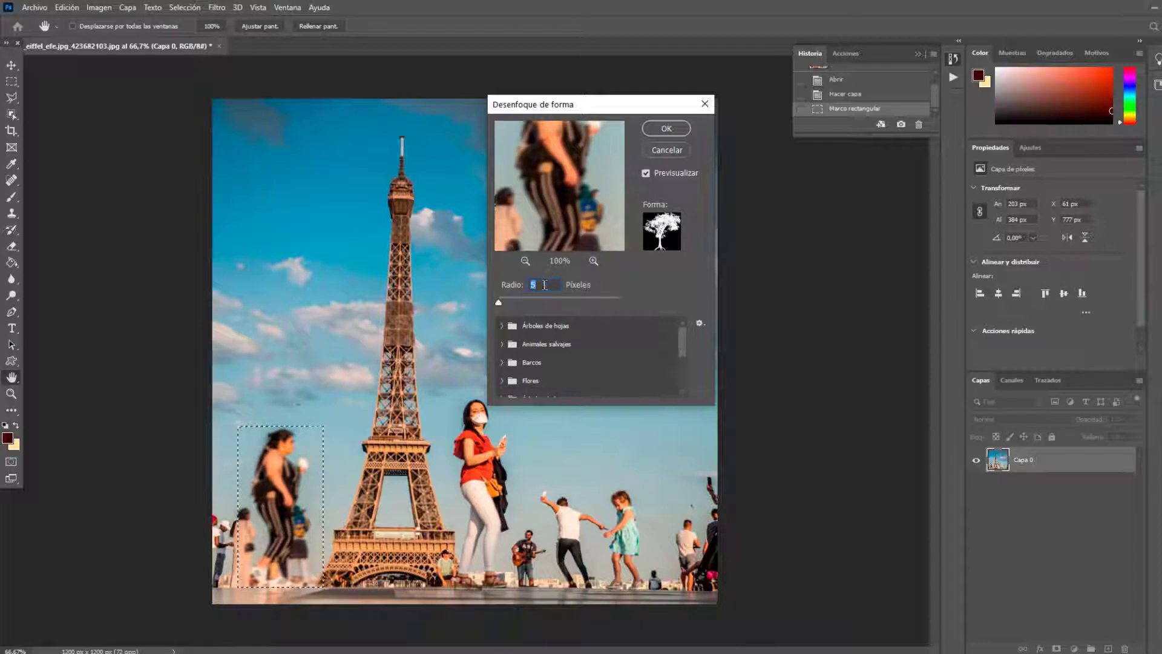
key("Up")
key("Up")
key("Up")
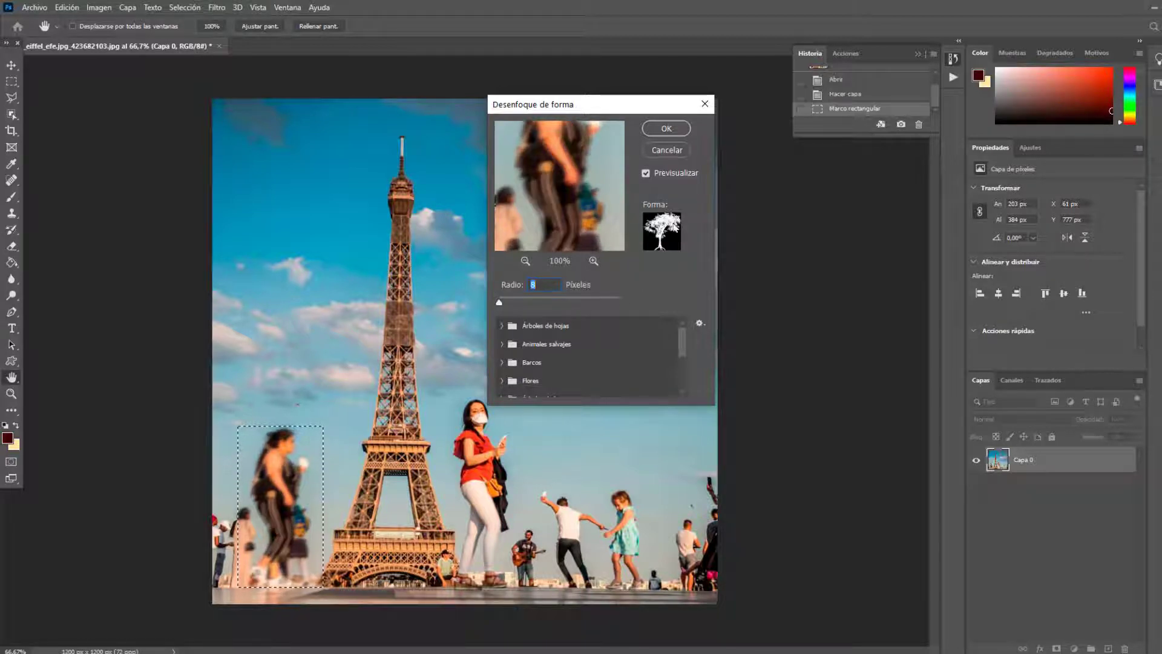
Step: Pick the sailboat shape from the Barcos folder and apply the shape blur
left_click_drag(511, 326, 522, 350)
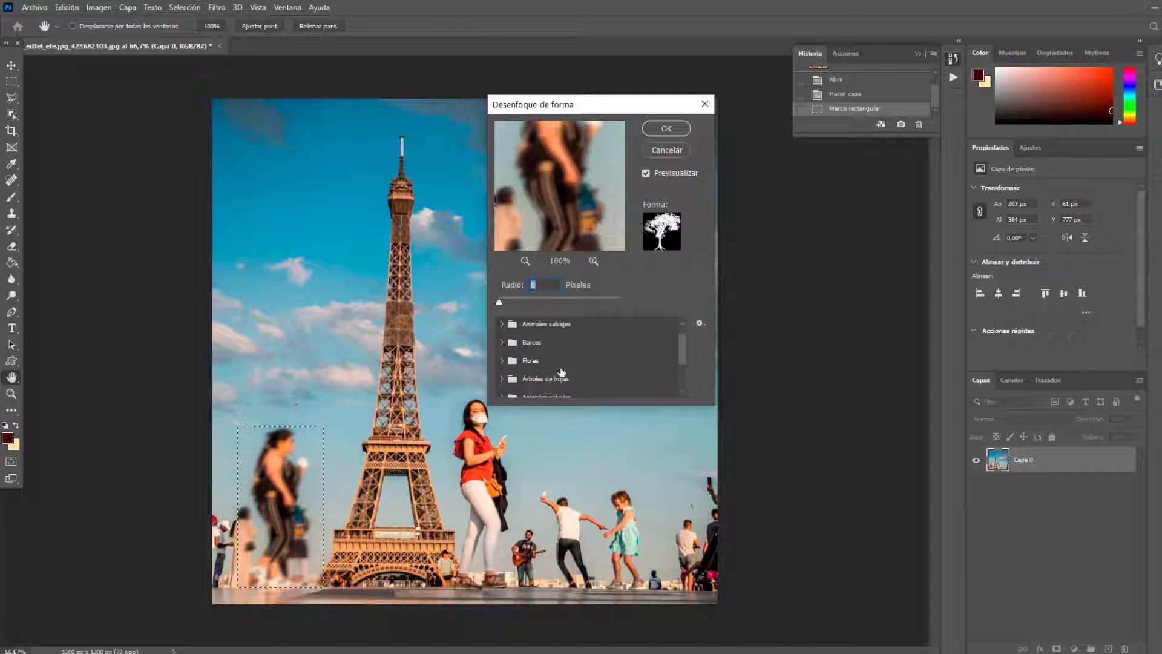
scroll(561, 372, "down", 1)
left_click_drag(510, 341, 501, 321)
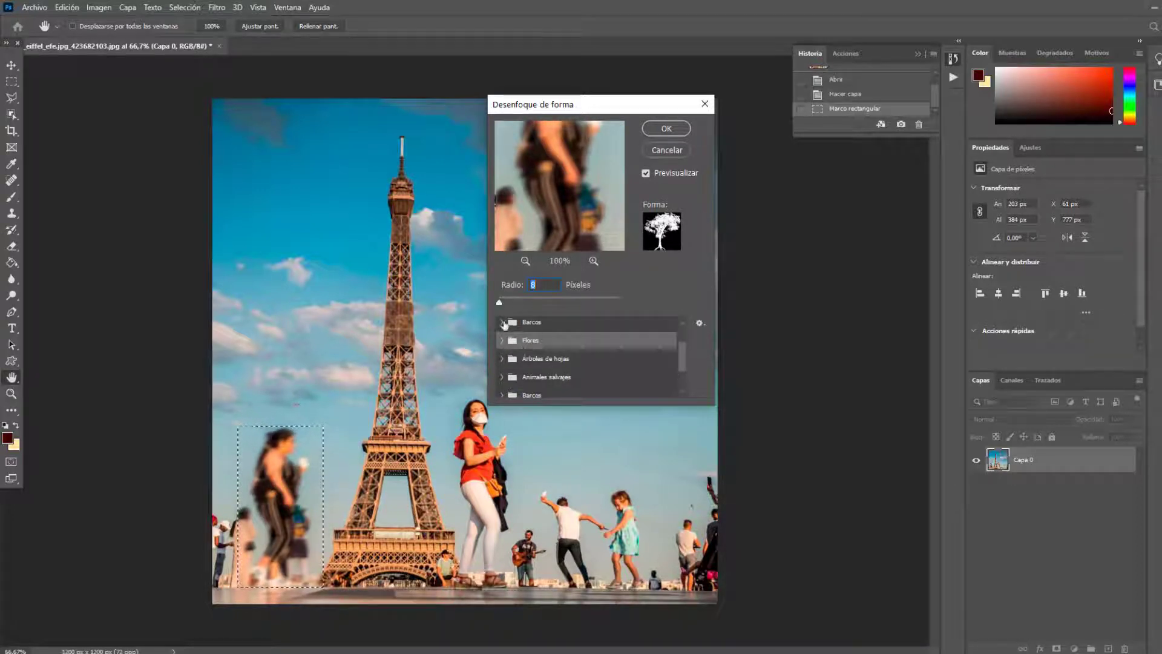
left_click(502, 321)
left_click(579, 341)
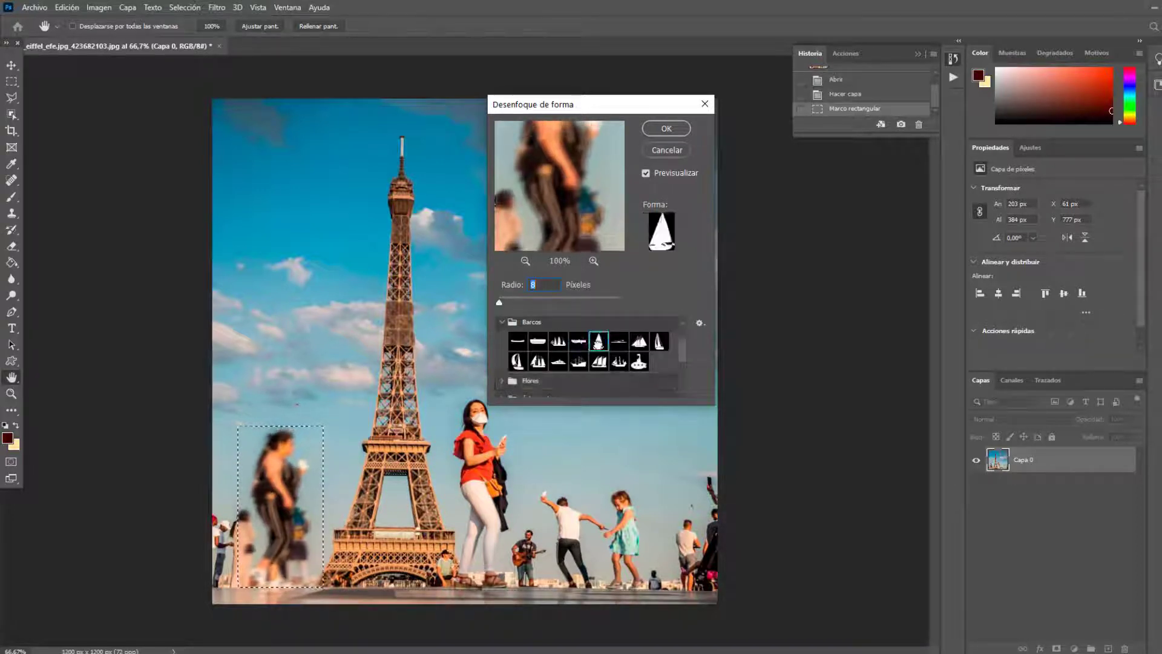
scroll(545, 357, "up", 2)
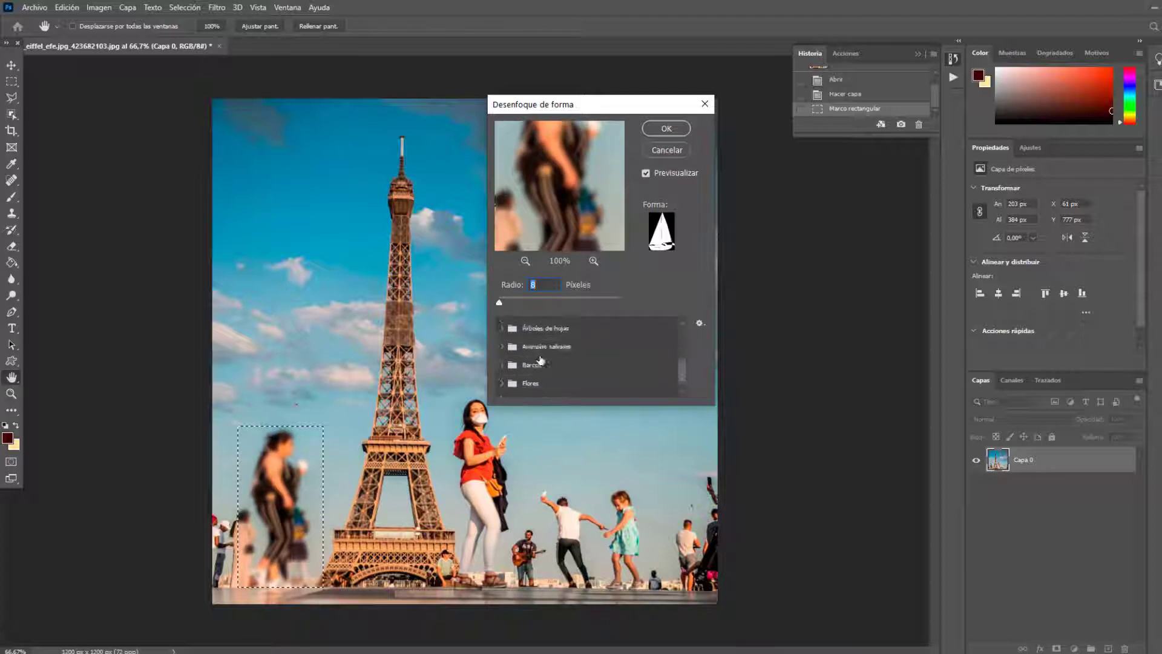
left_click(502, 365)
scroll(508, 369, "down", 1)
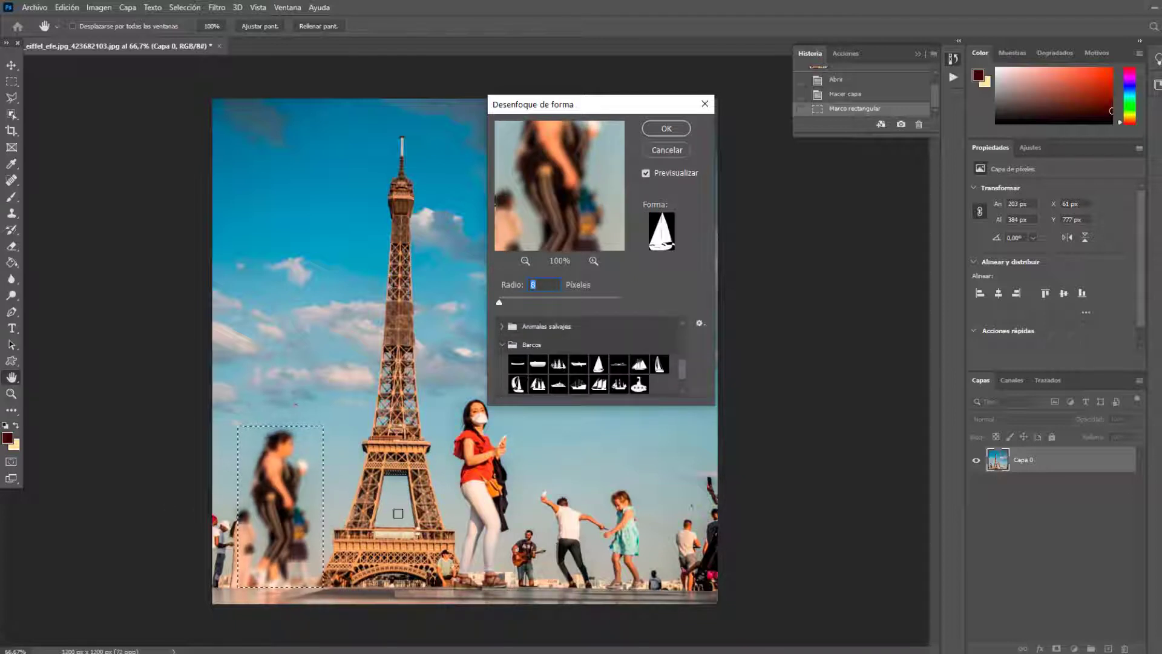
left_click(597, 365)
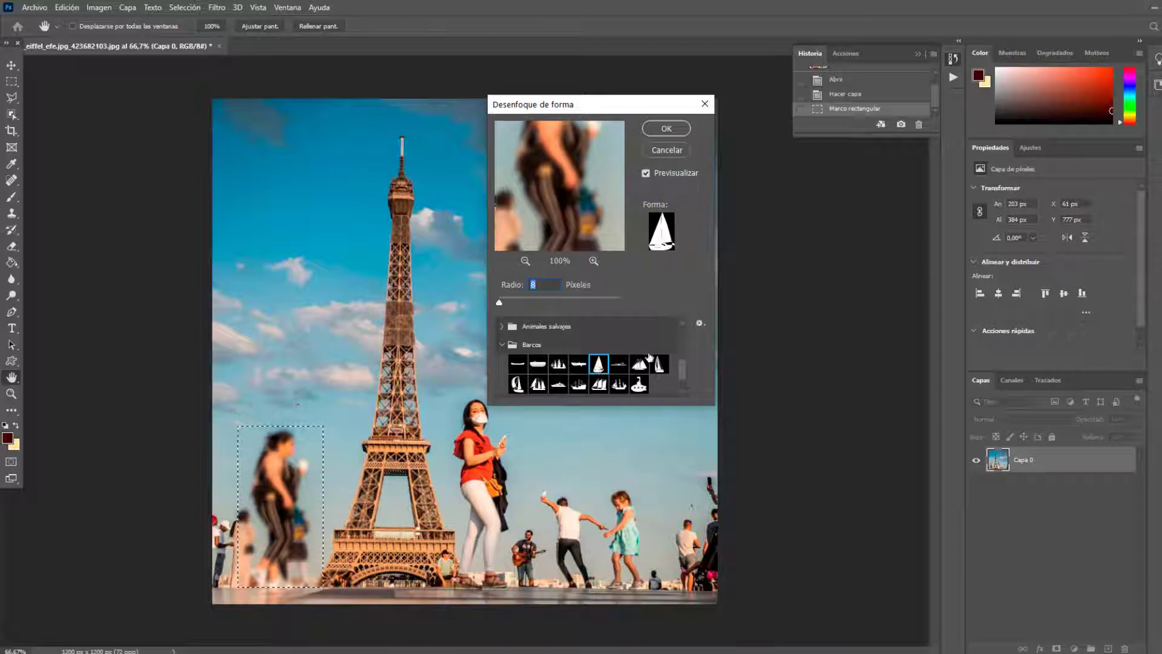
left_click(666, 129)
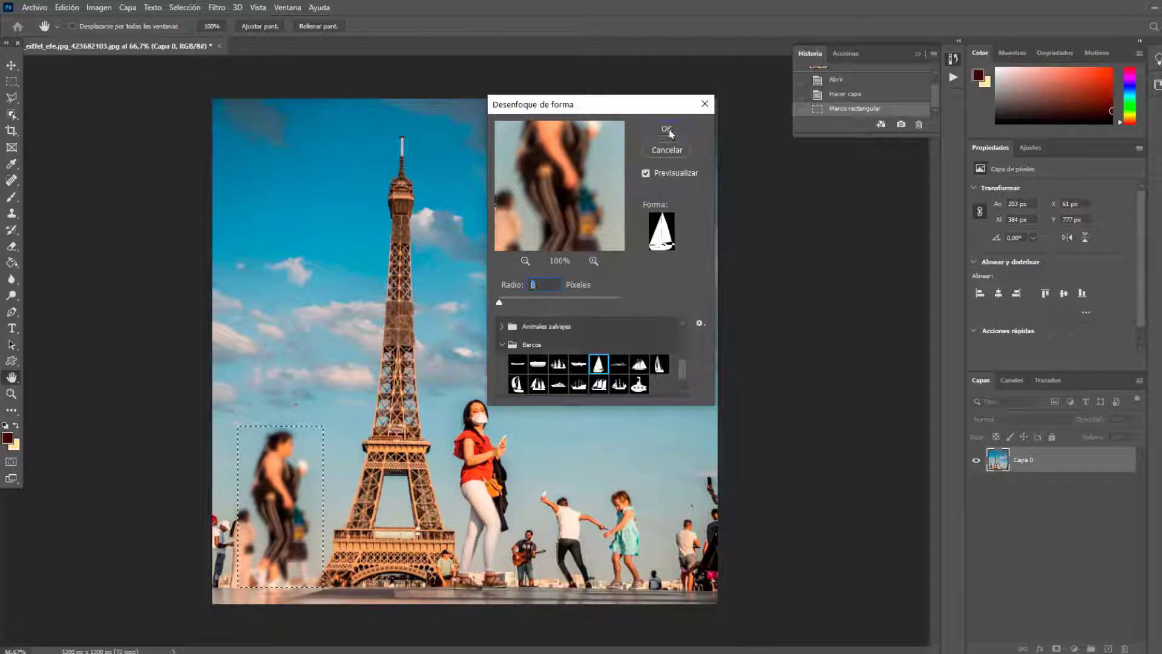
Step: Select the woman in red, apply a spin radial blur (Giro, amount 10), then deselect
key("ctrl+d")
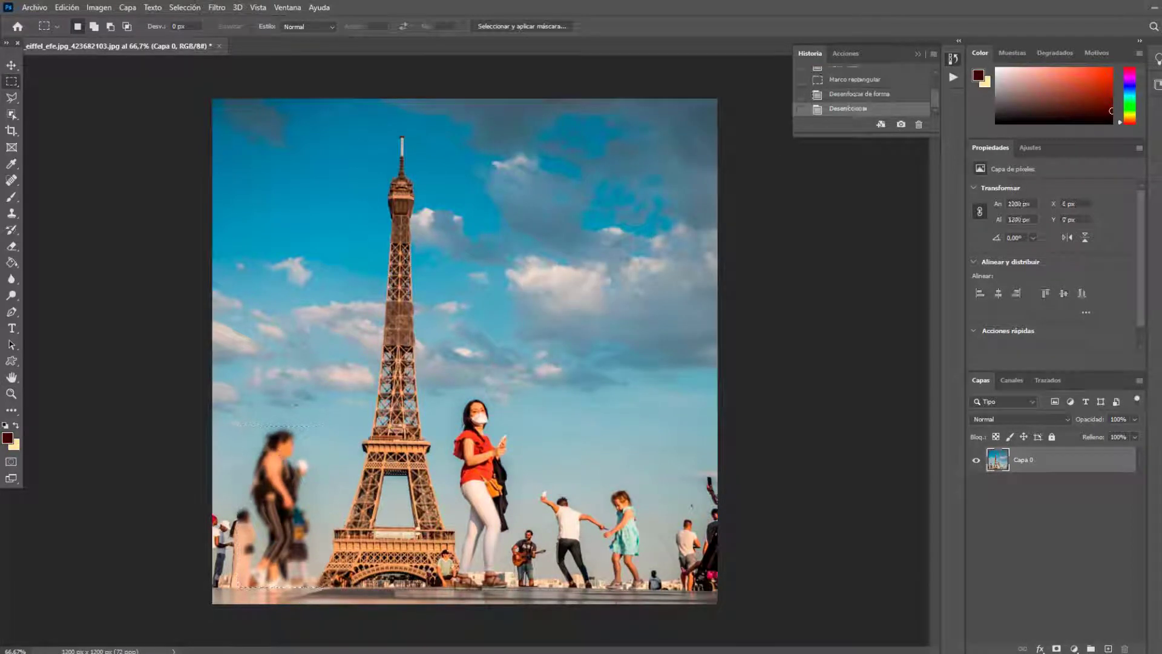
scroll(407, 576, "down", 1)
scroll(411, 568, "up", 2)
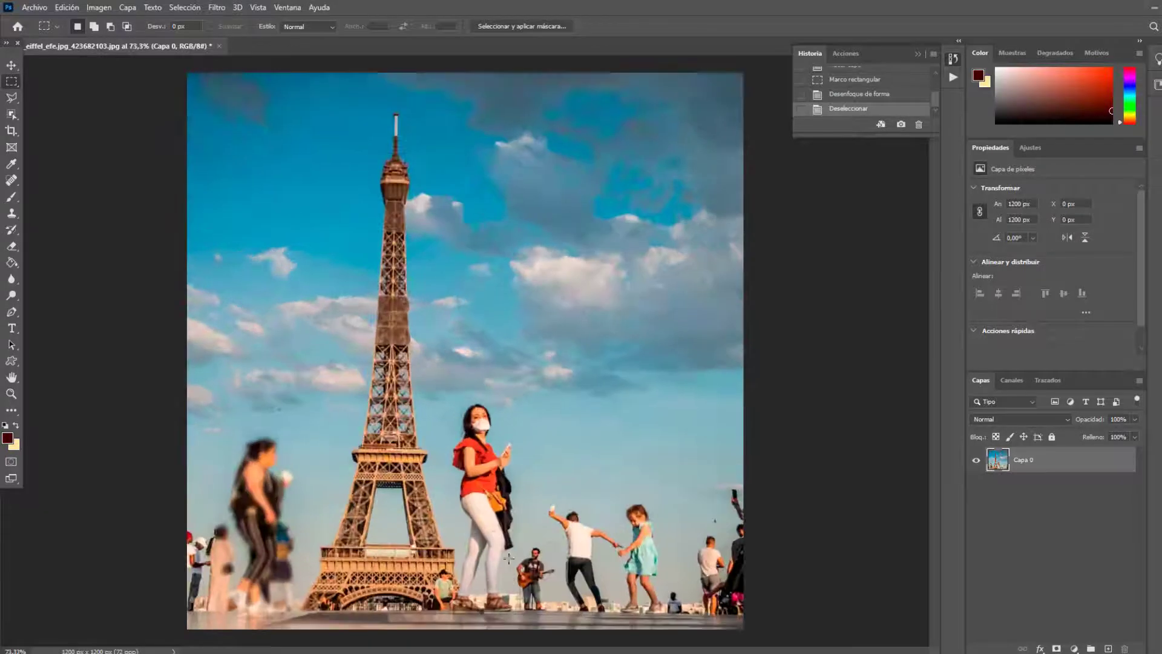
left_click_drag(433, 396, 535, 614)
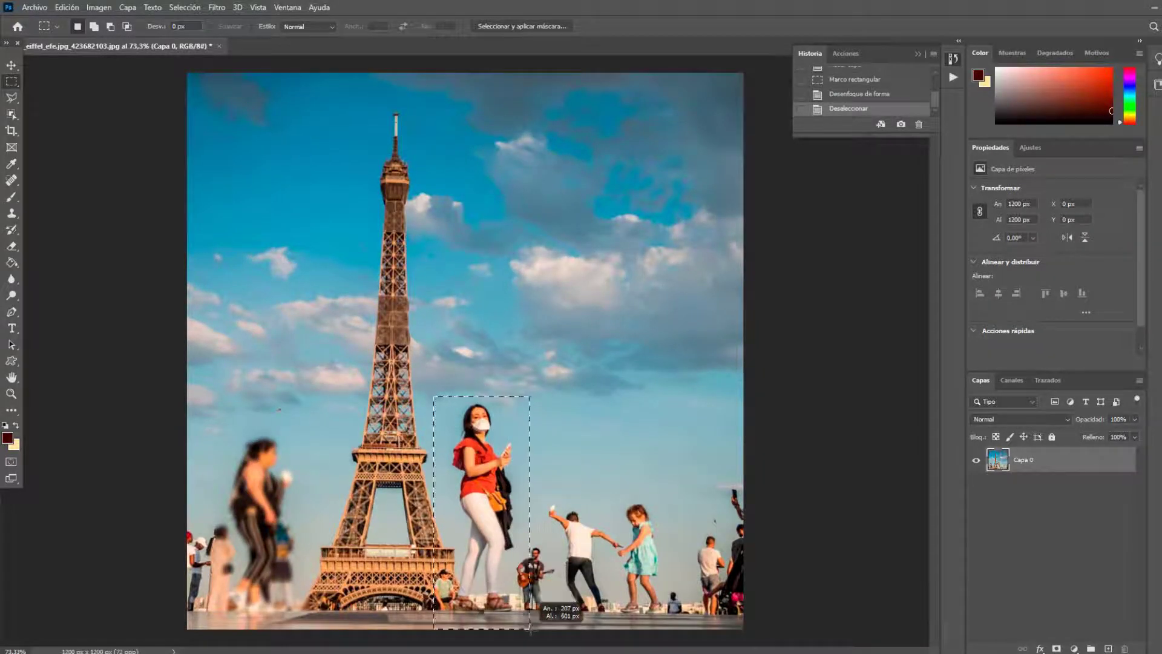
left_click(219, 8)
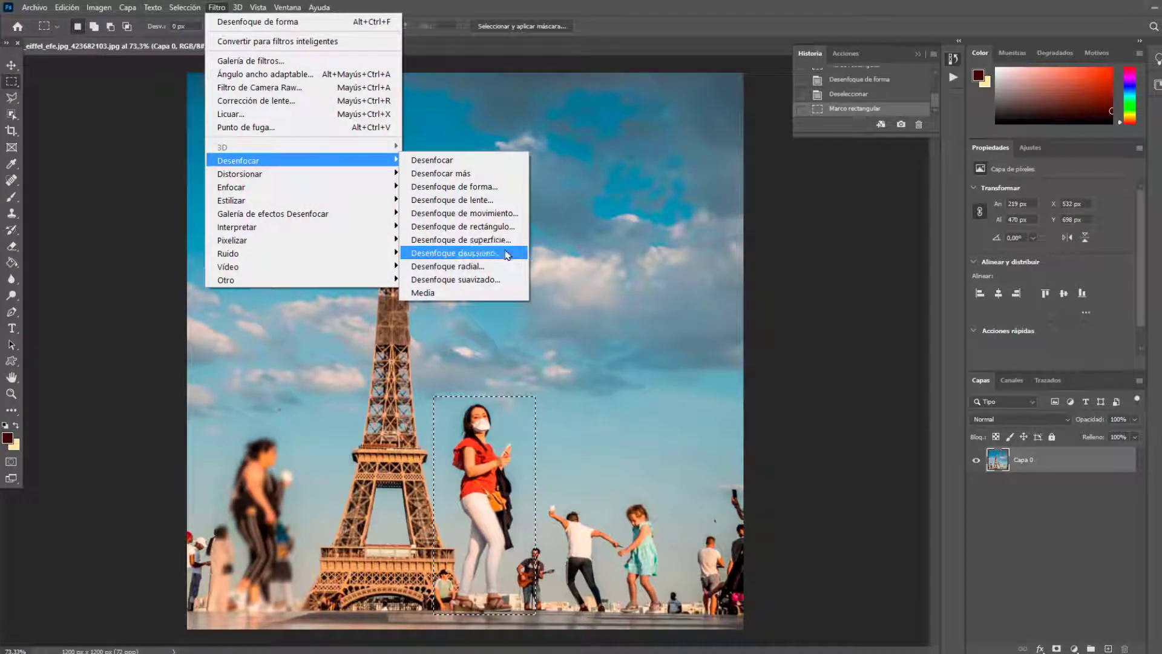
left_click(506, 267)
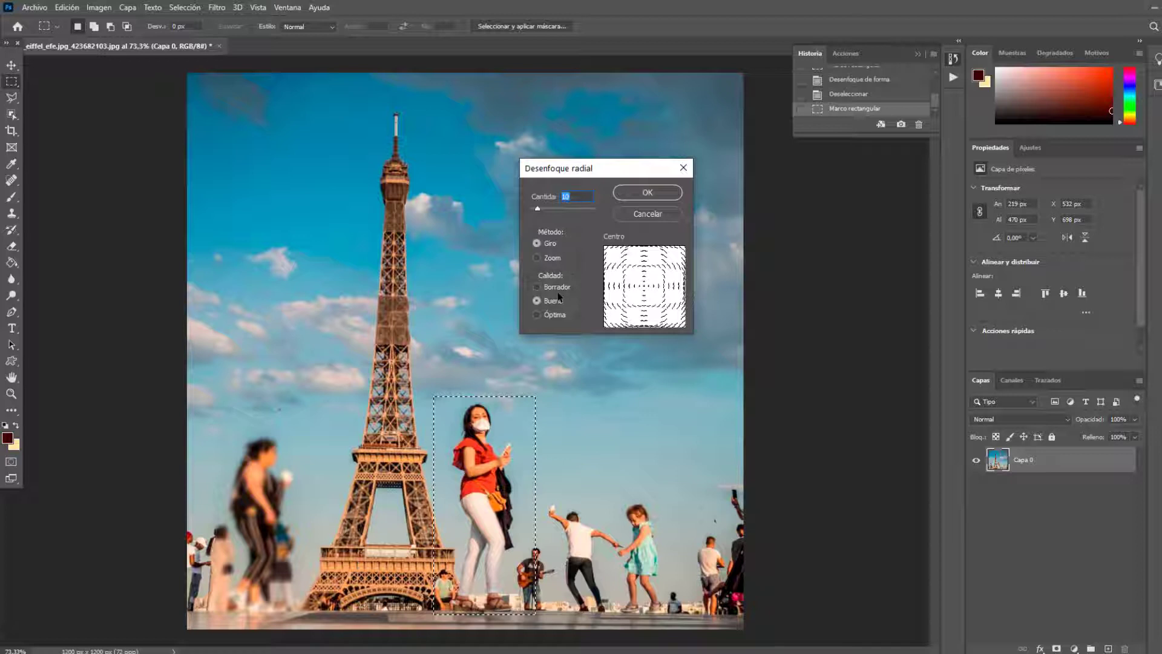
left_click(644, 192)
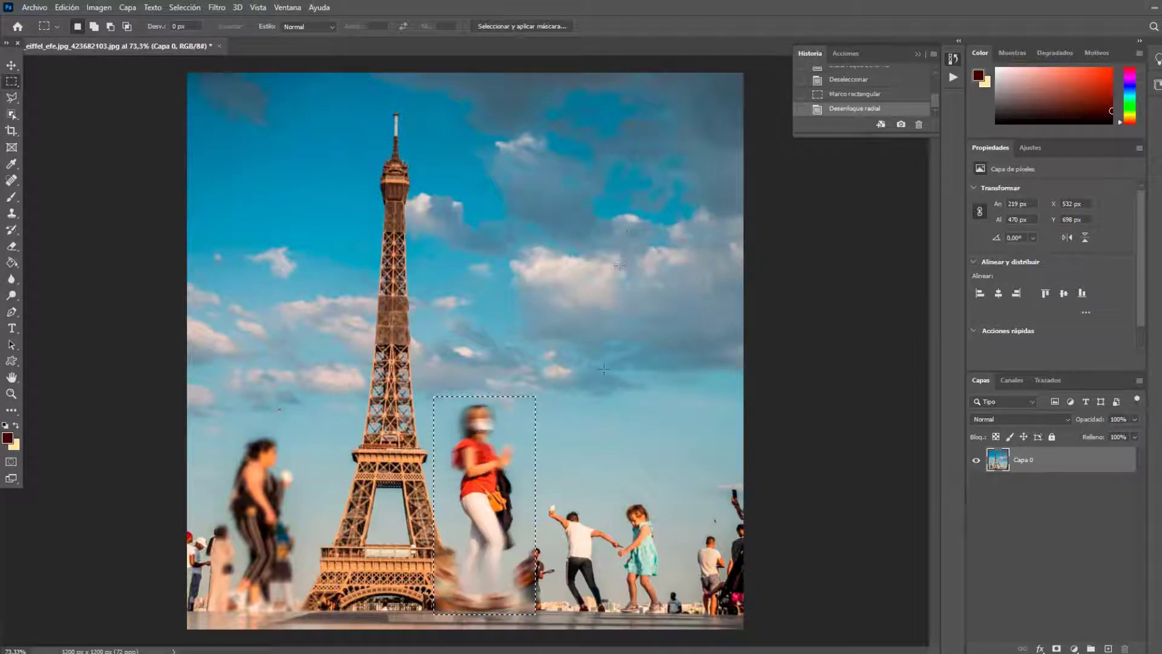
key("ctrl+d")
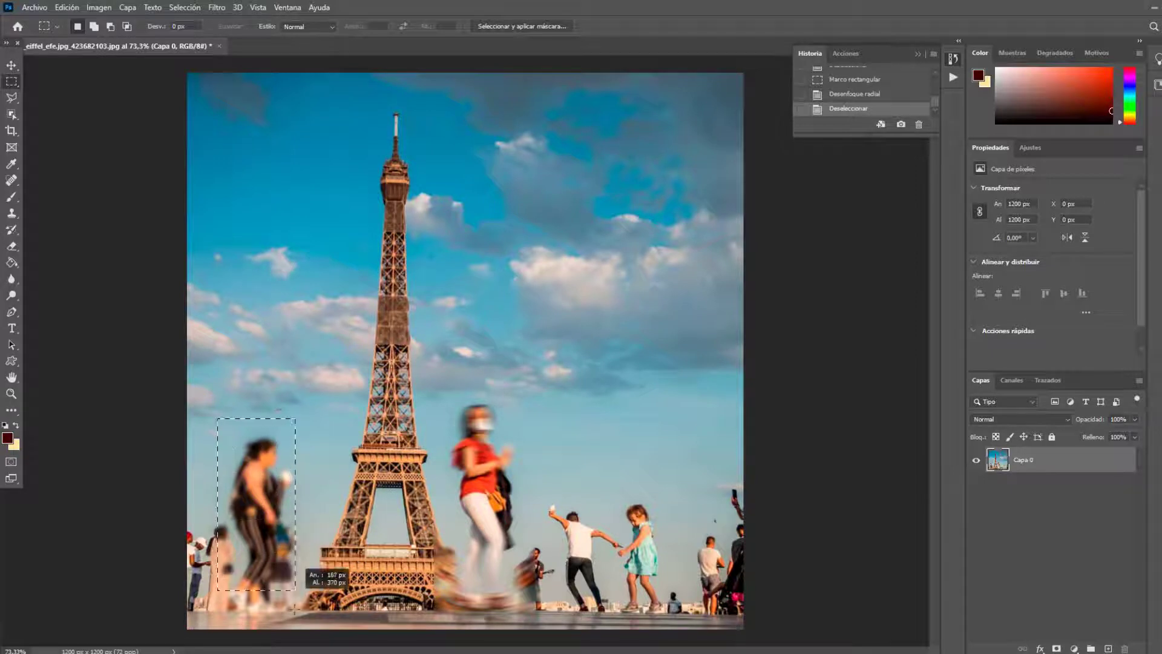
Step: Revert the photo to its original opened state in the History panel
left_click_drag(218, 423, 303, 624)
key("ctrl+d")
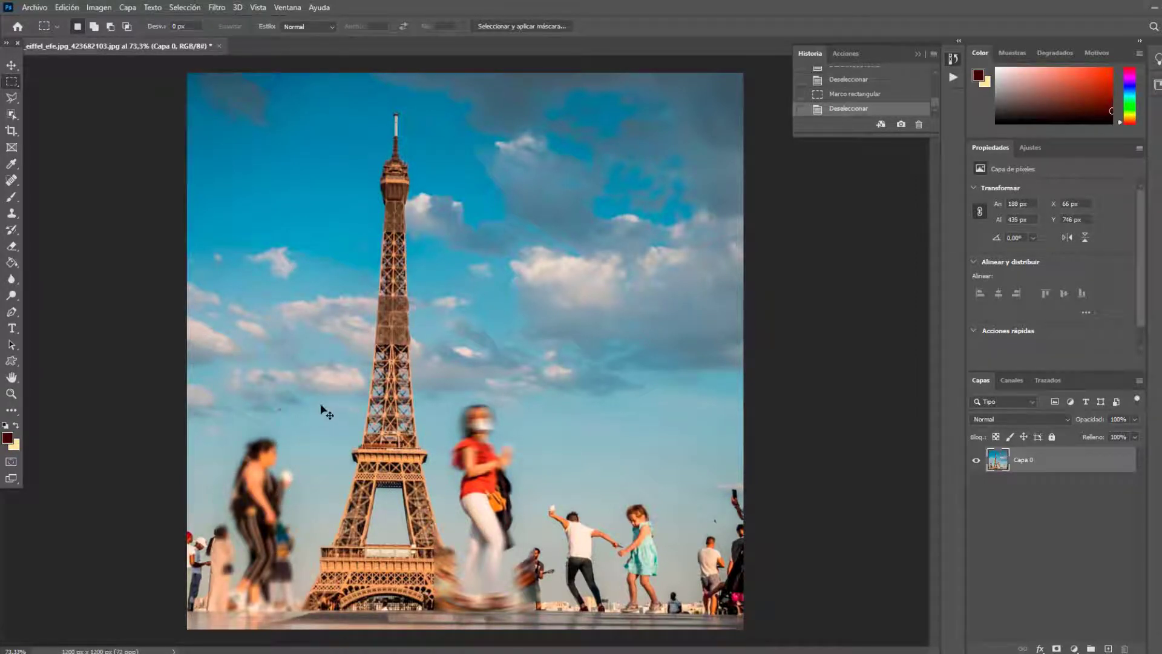
key("ctrl+z")
key("ctrl+z")
scroll(865, 100, "up", 3)
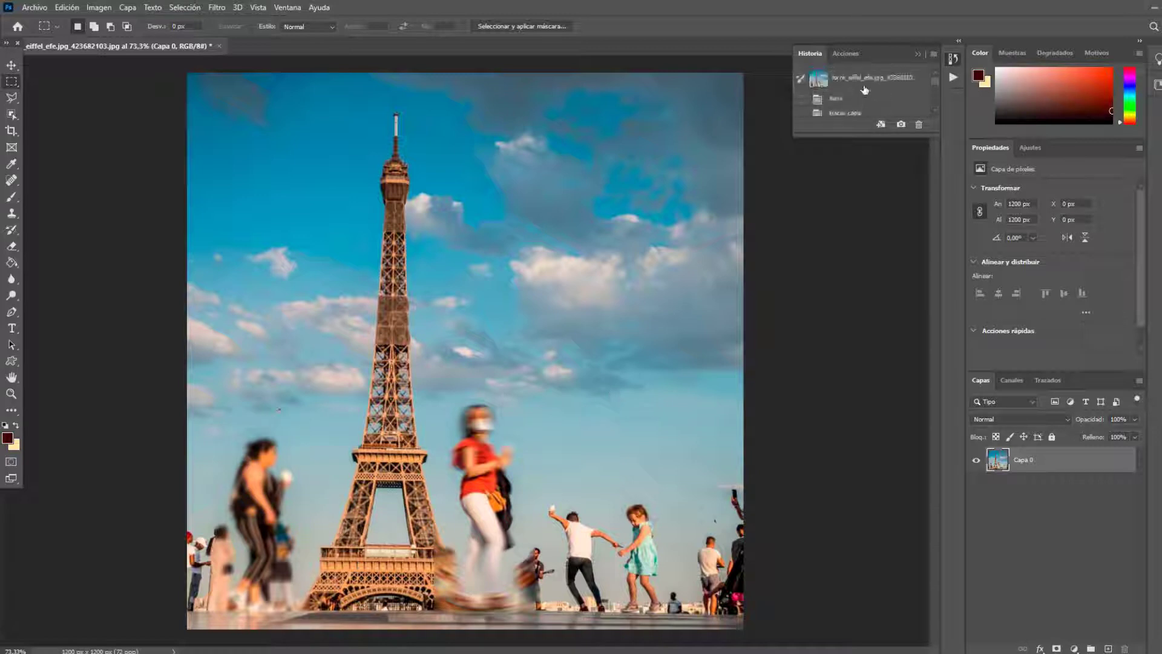
left_click(872, 77)
Step: Shear the left woman's area sideways with the Distorsionar filter
left_click(216, 7)
mouse_move(239, 173)
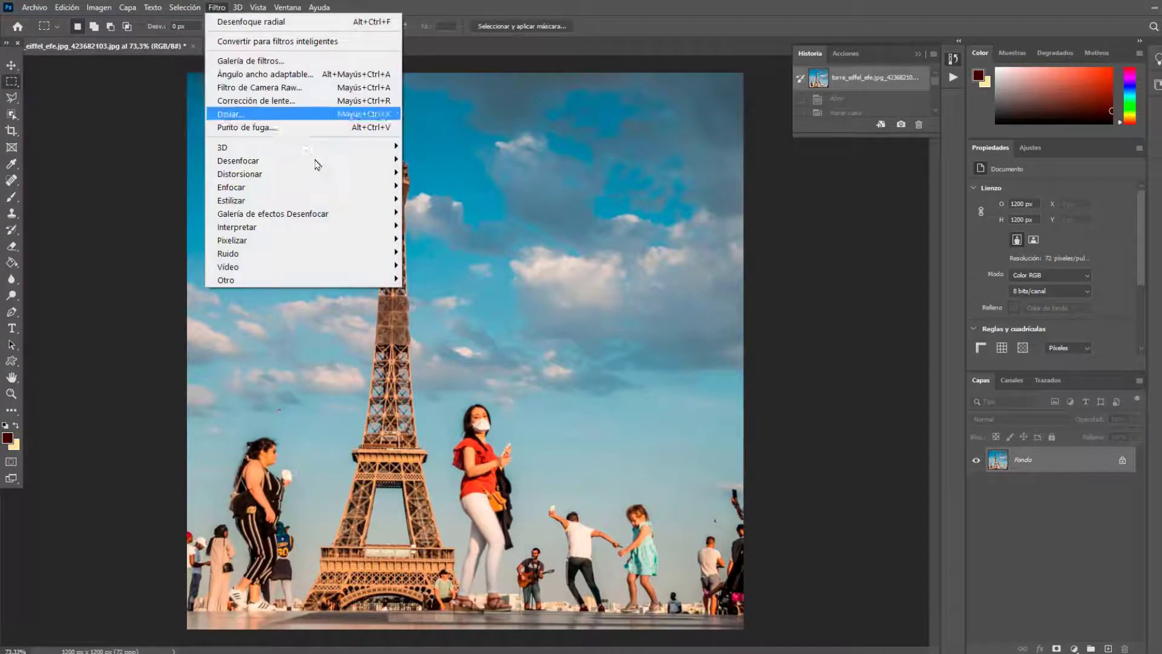
left_click(77, 150)
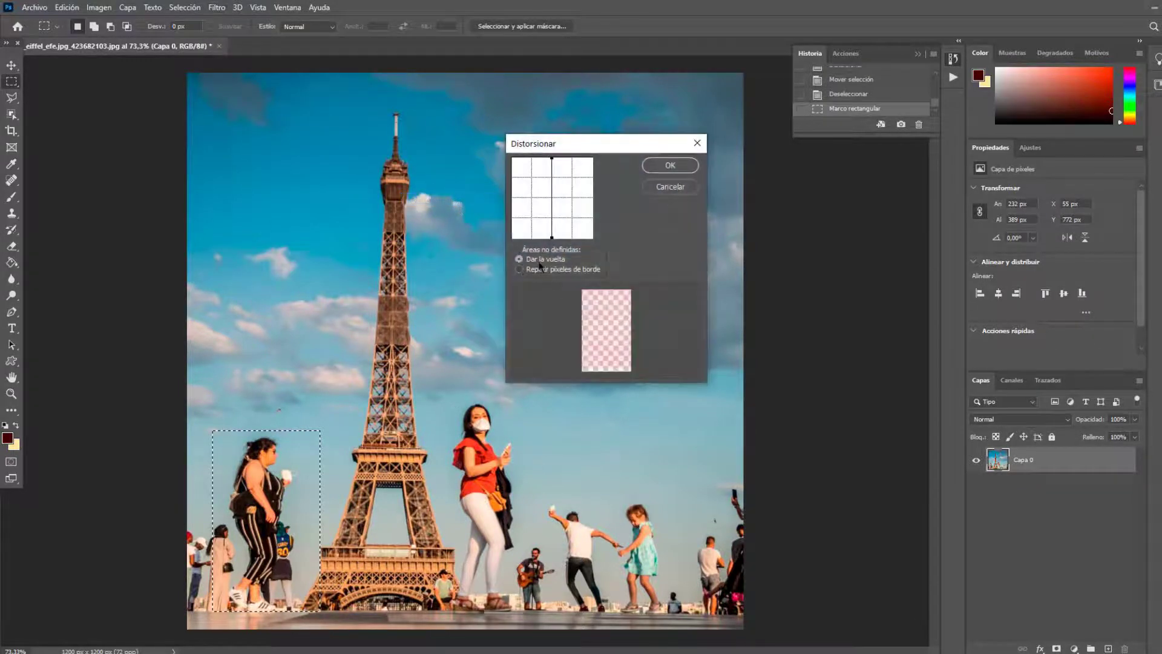
left_click_drag(571, 223, 540, 224)
left_click(665, 165)
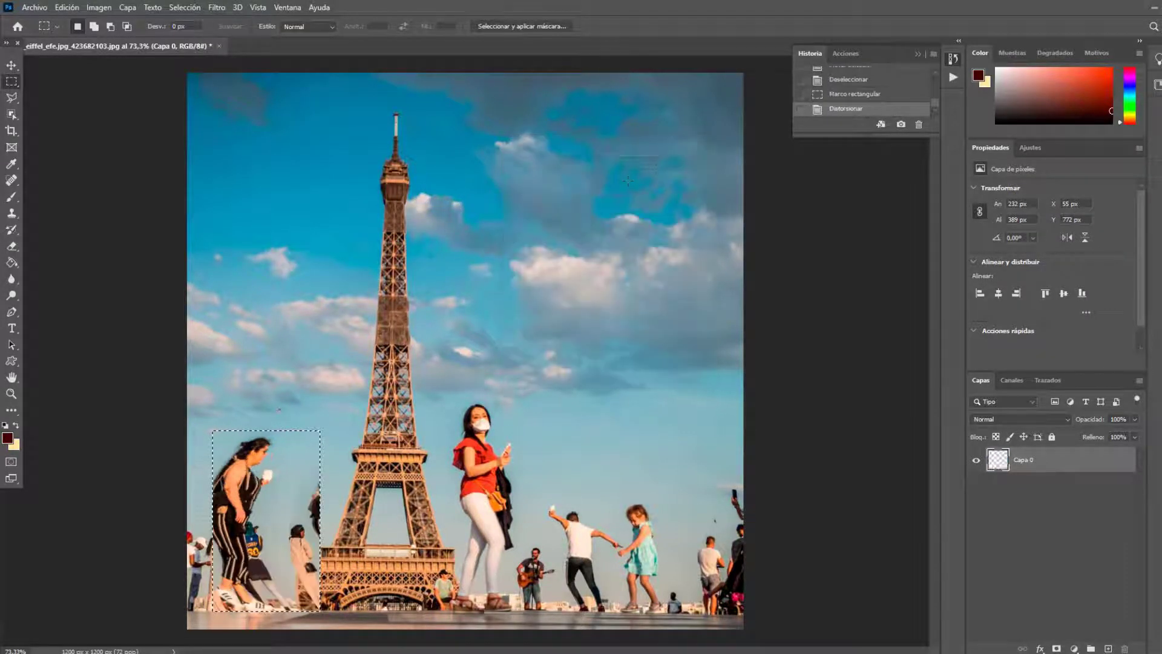
Step: Undo the Distorsionar shear on the left woman
key("ctrl+z")
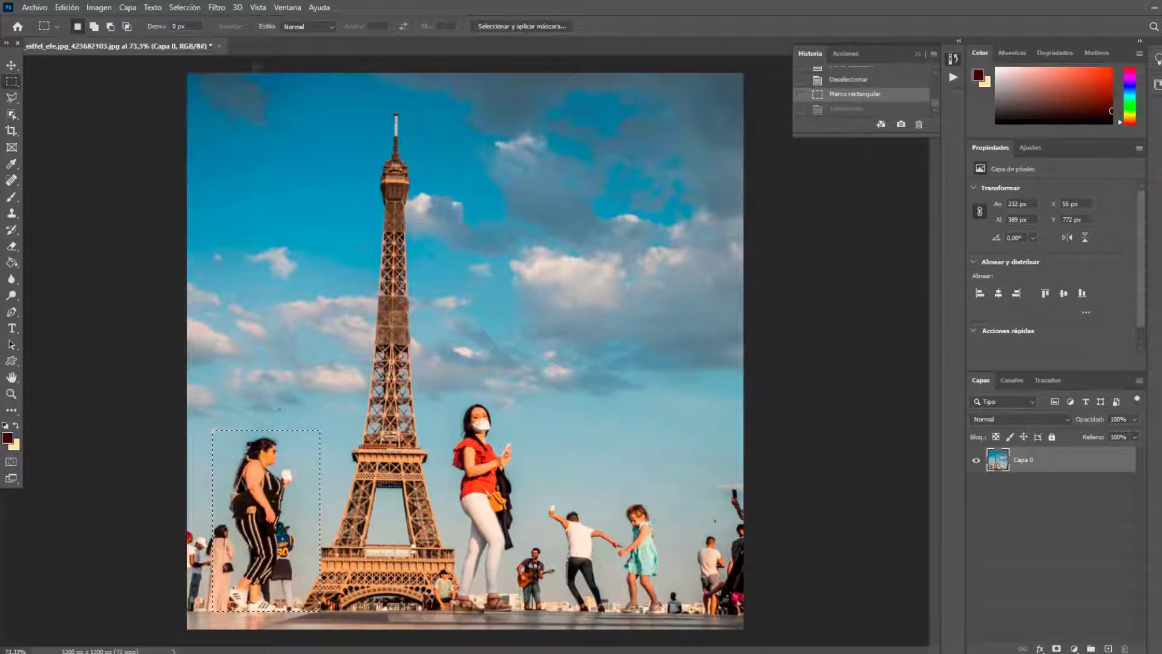
left_click(217, 7)
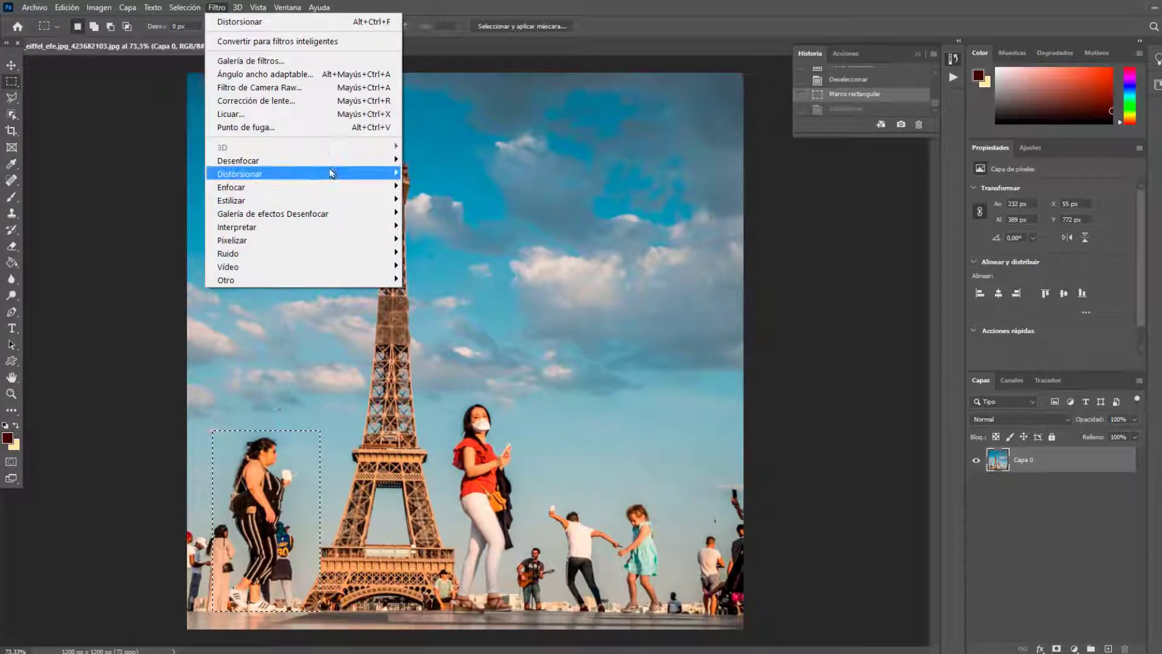
mouse_move(272, 173)
left_click(481, 206)
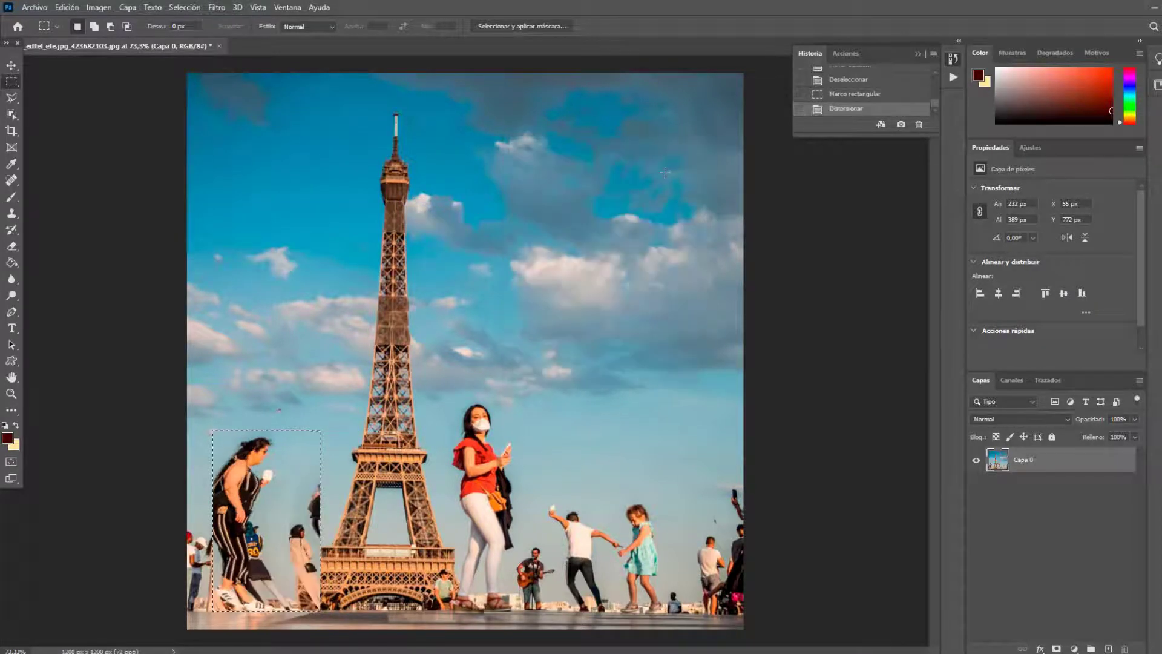
key("Delete")
key("ctrl+z")
Step: Deselect the woman and open the filter list to reach the Enfocar sharpening filters
left_click(179, 8)
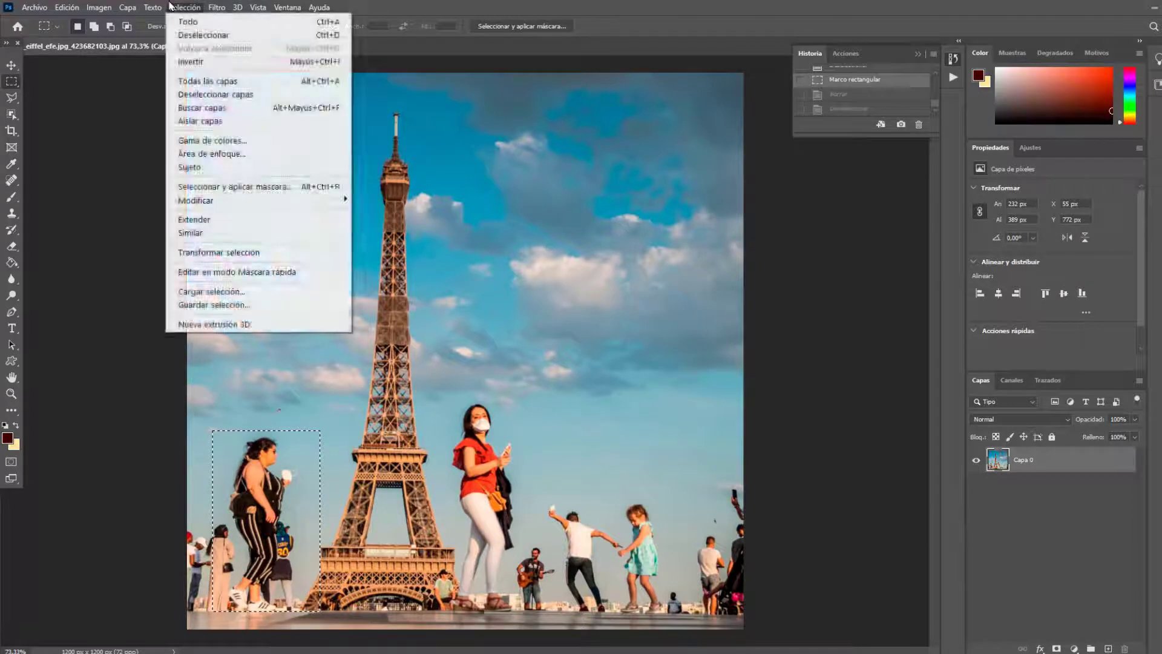
left_click(203, 34)
left_click(184, 7)
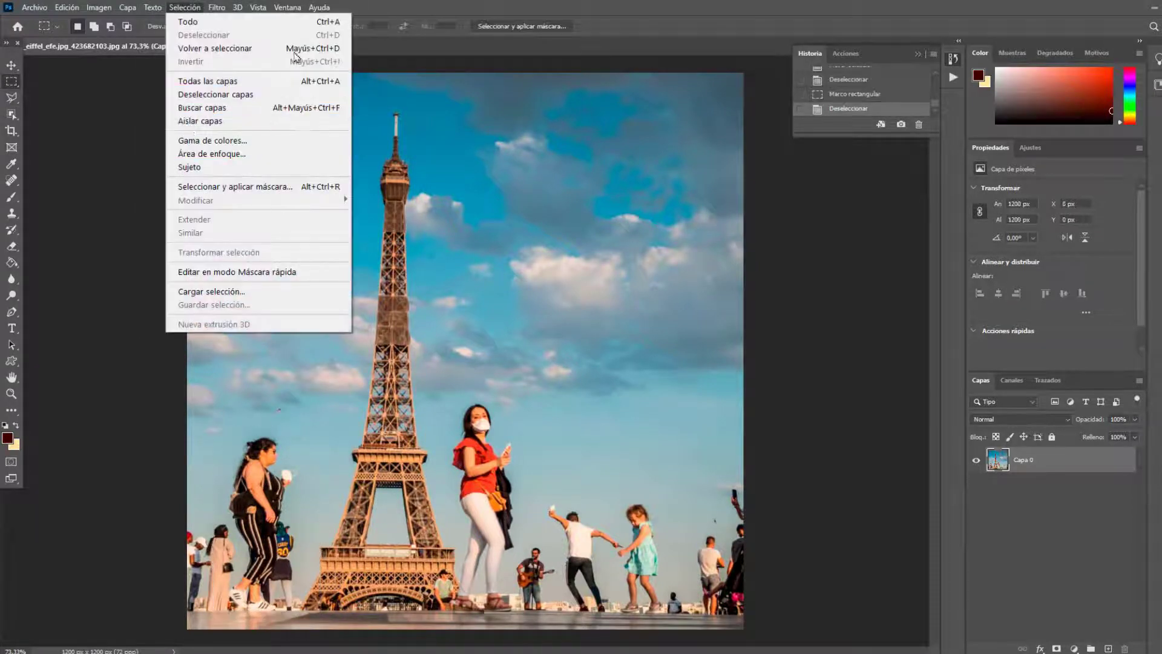
left_click(216, 7)
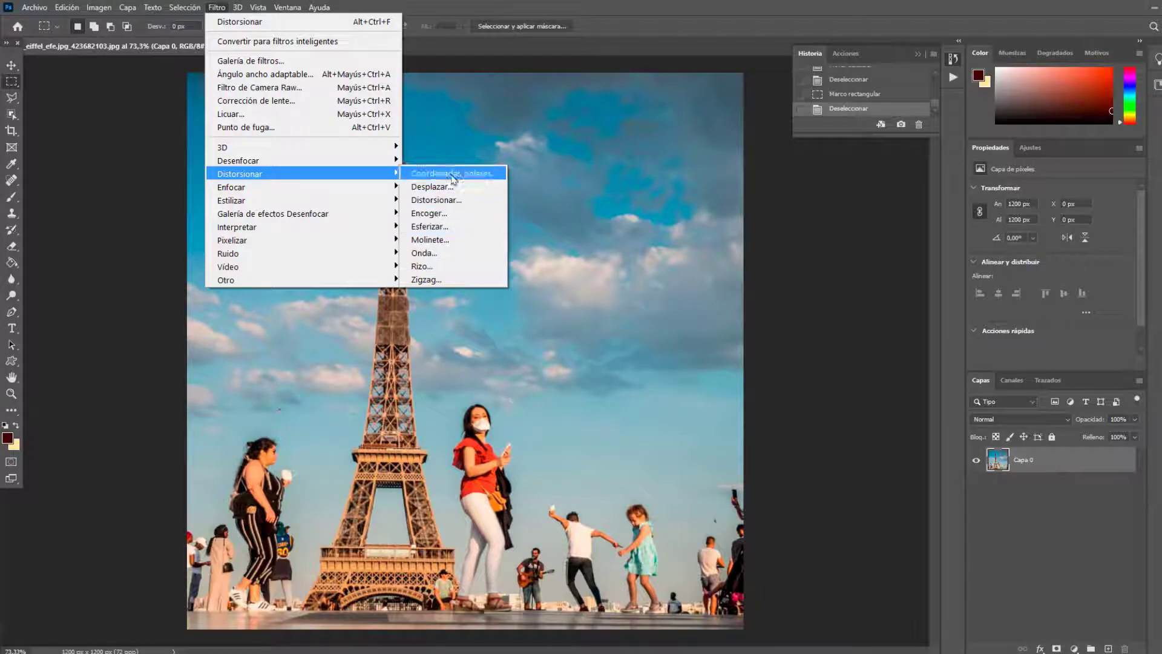
mouse_move(303, 186)
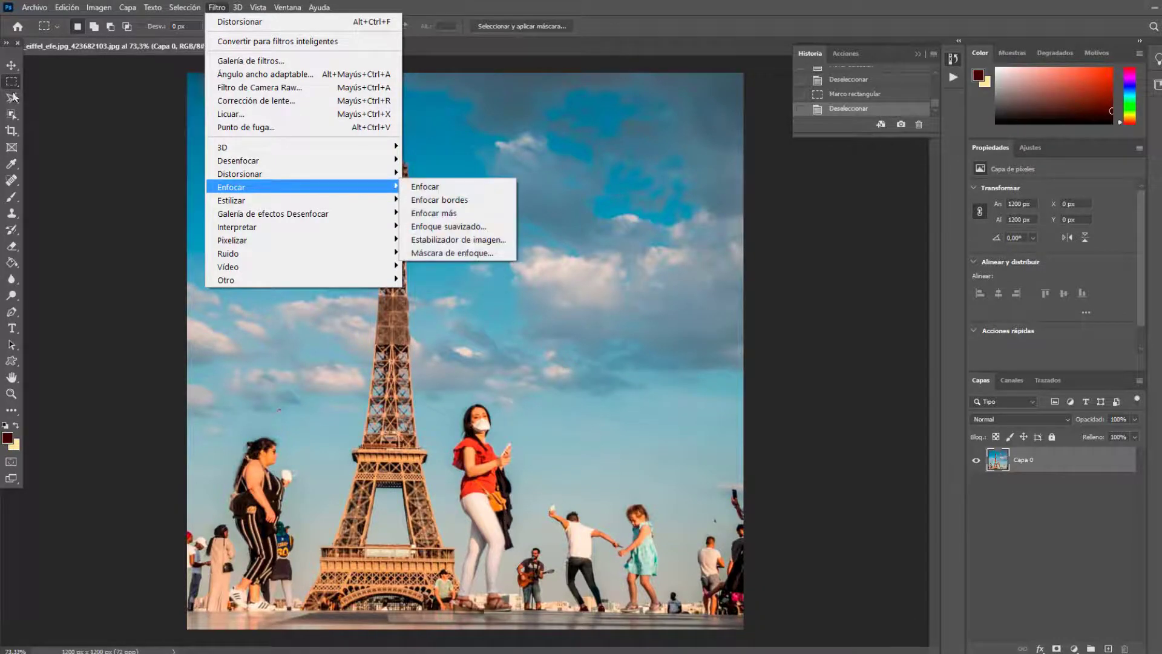
Step: Select a rectangle around the guitarist and sharpen it with Enfocar
left_click(12, 84)
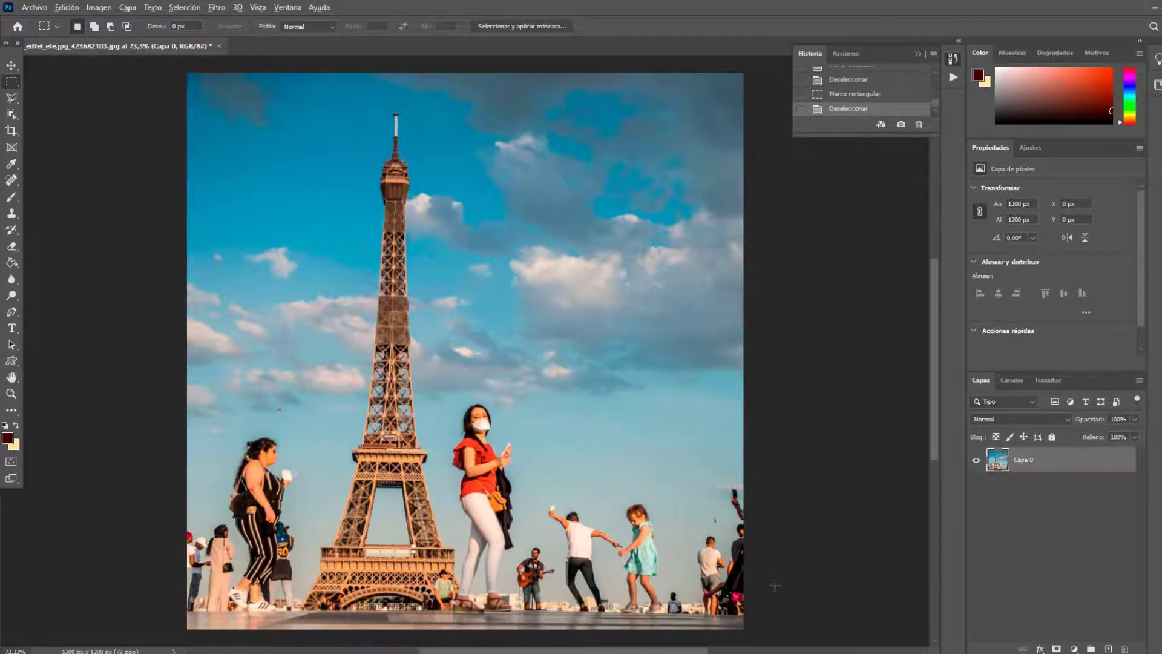
scroll(702, 581, "up", 1)
scroll(702, 581, "up", 1)
scroll(702, 581, "up", 1)
scroll(477, 290, "down", 1)
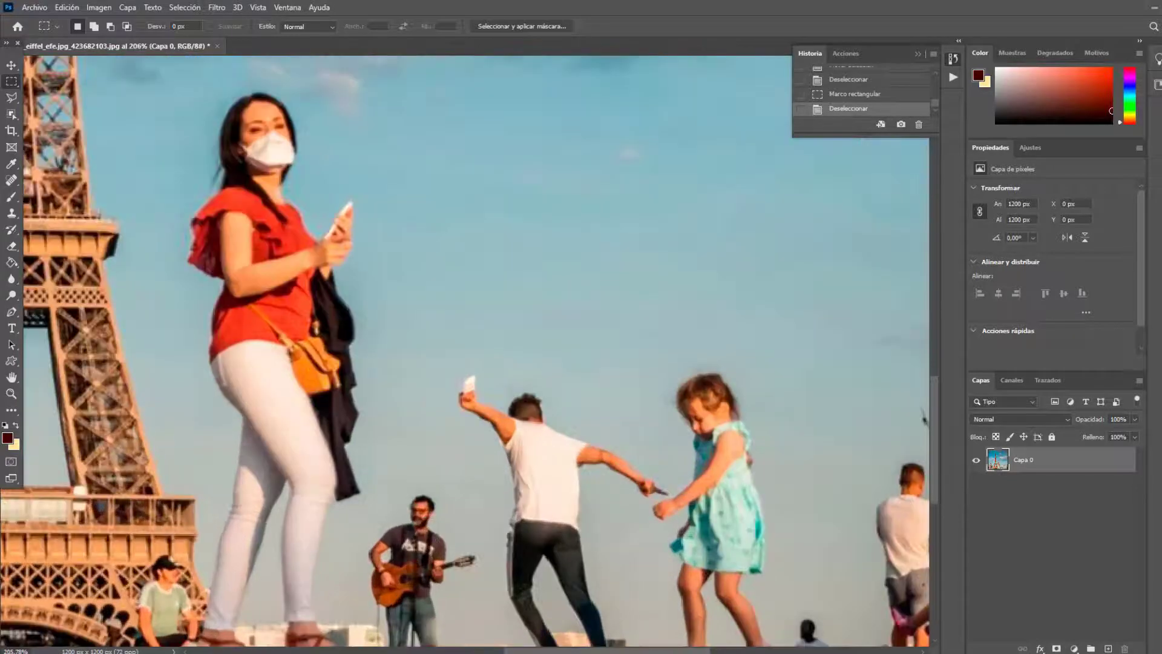
scroll(477, 291, "down", 1)
scroll(476, 291, "down", 1)
scroll(477, 291, "down", 1)
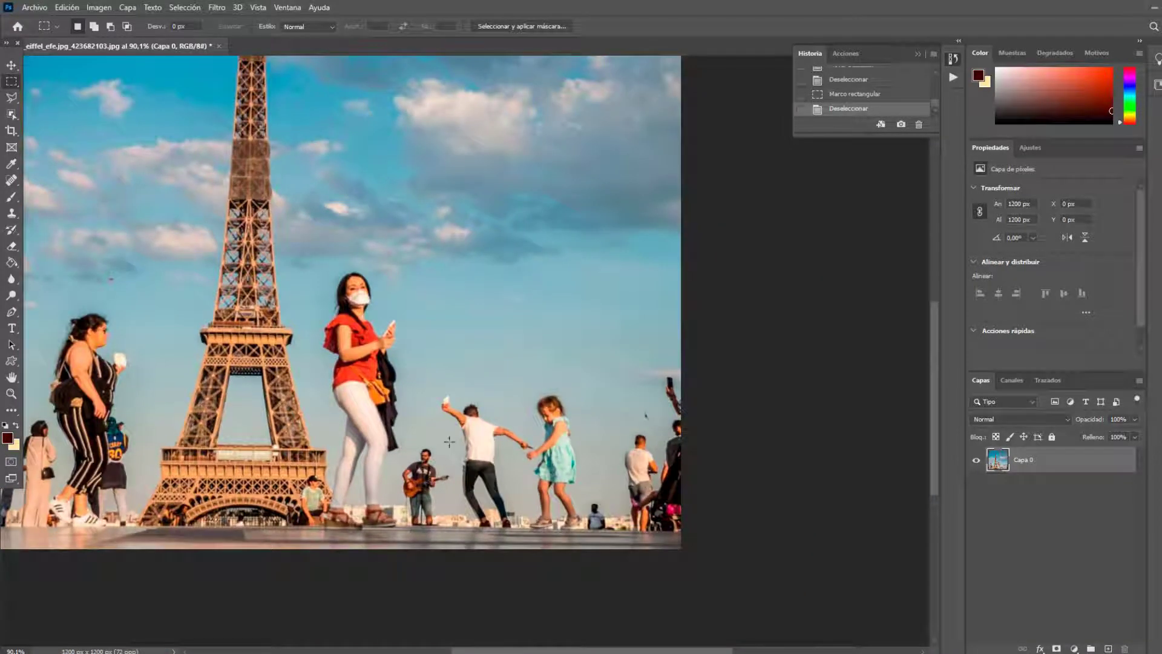
left_click_drag(449, 441, 397, 526)
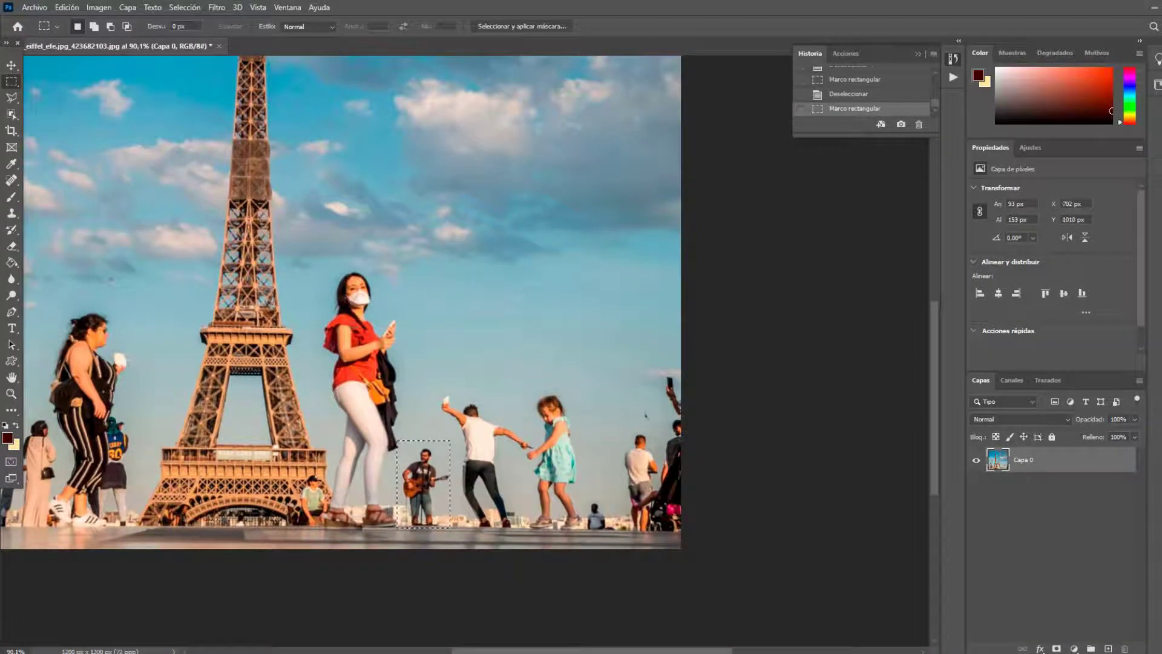
left_click(217, 7)
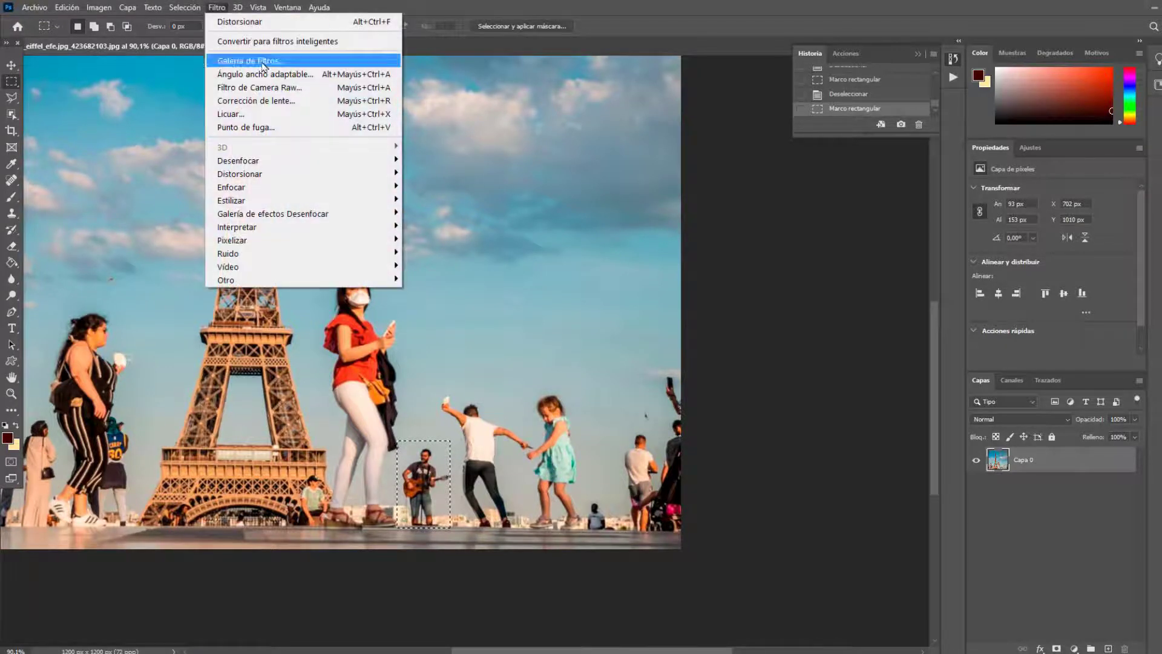
mouse_move(231, 187)
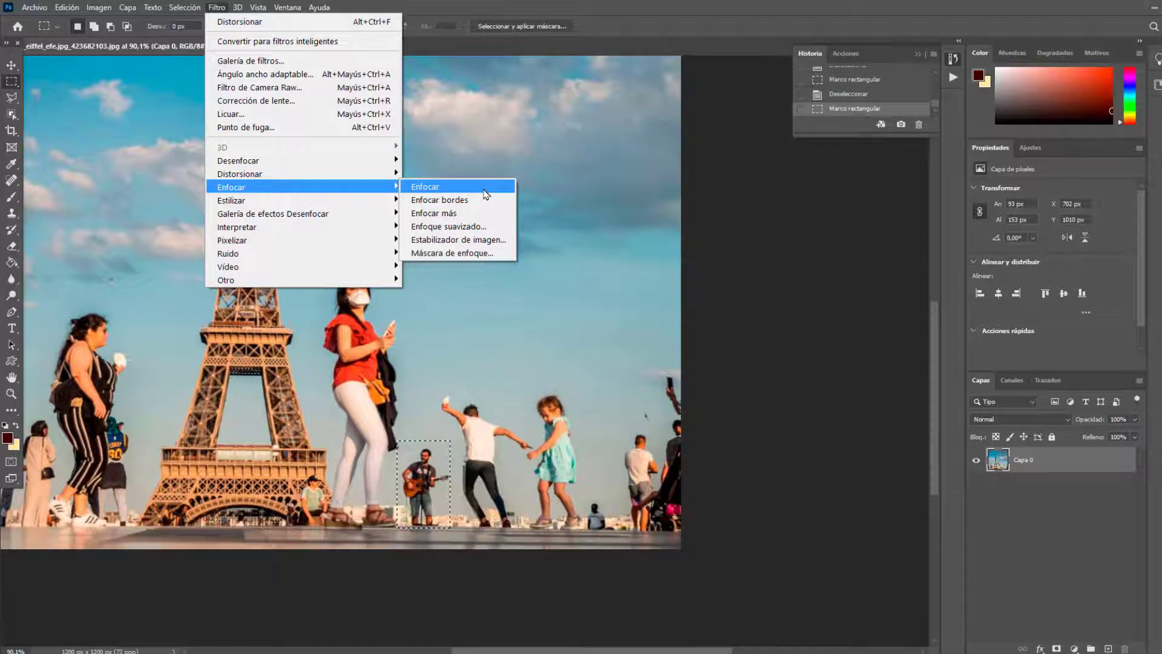
left_click(484, 189)
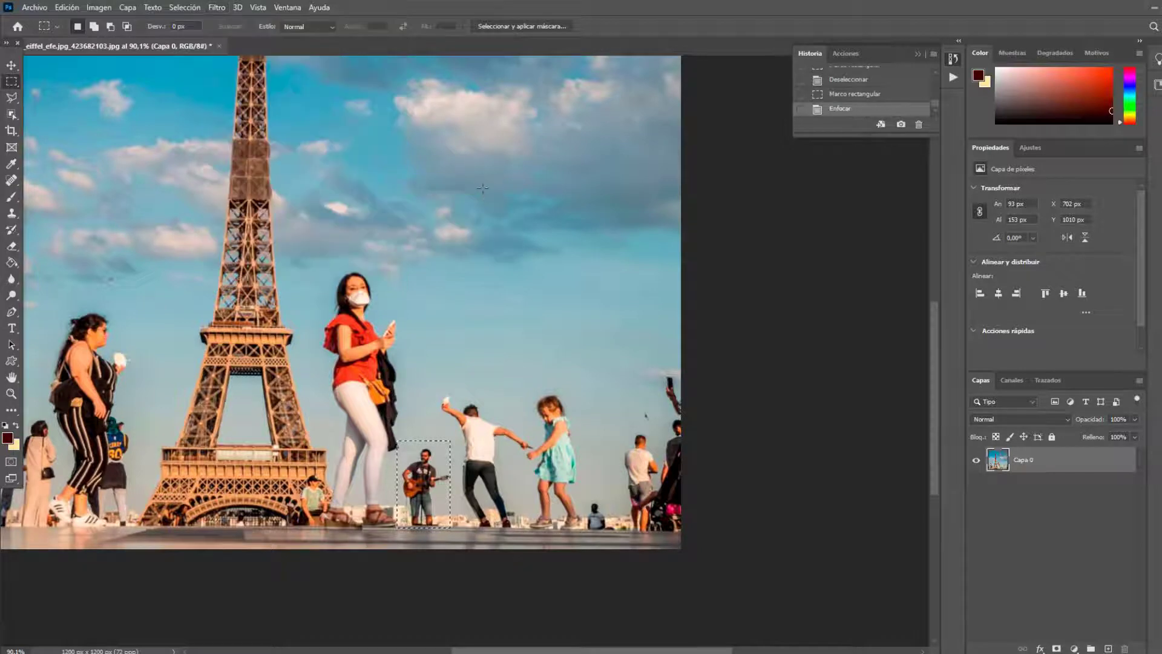
Step: Sharpen the guitarist further with Enfocar más, deselect, and fit the photo on screen
left_click(181, 8)
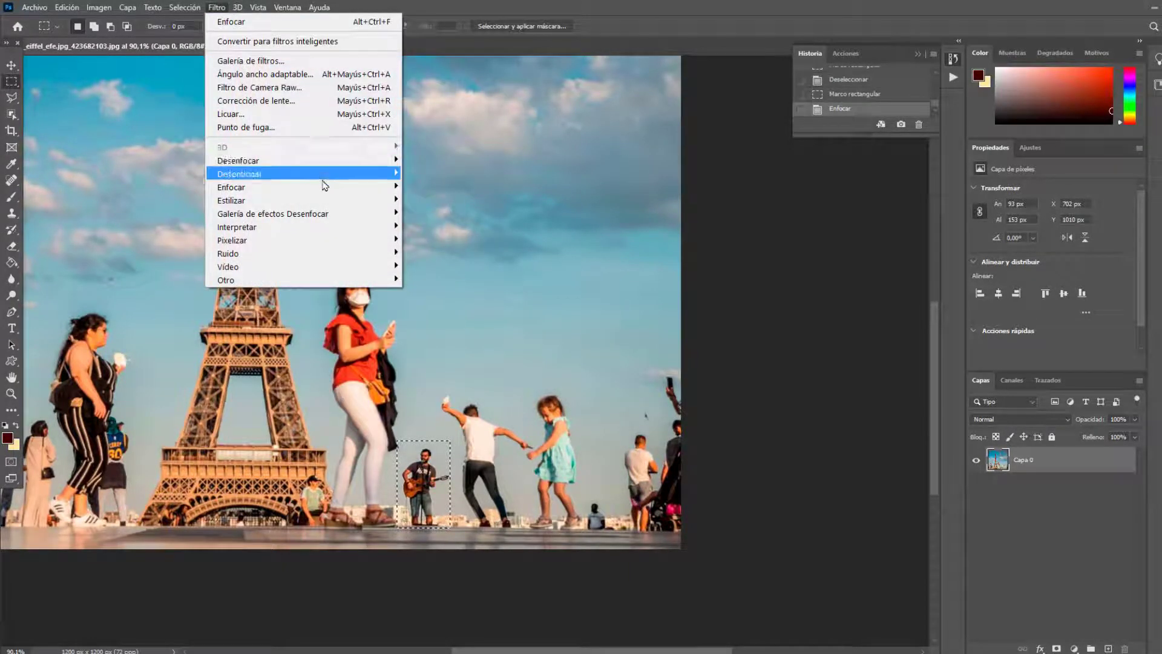
mouse_move(231, 187)
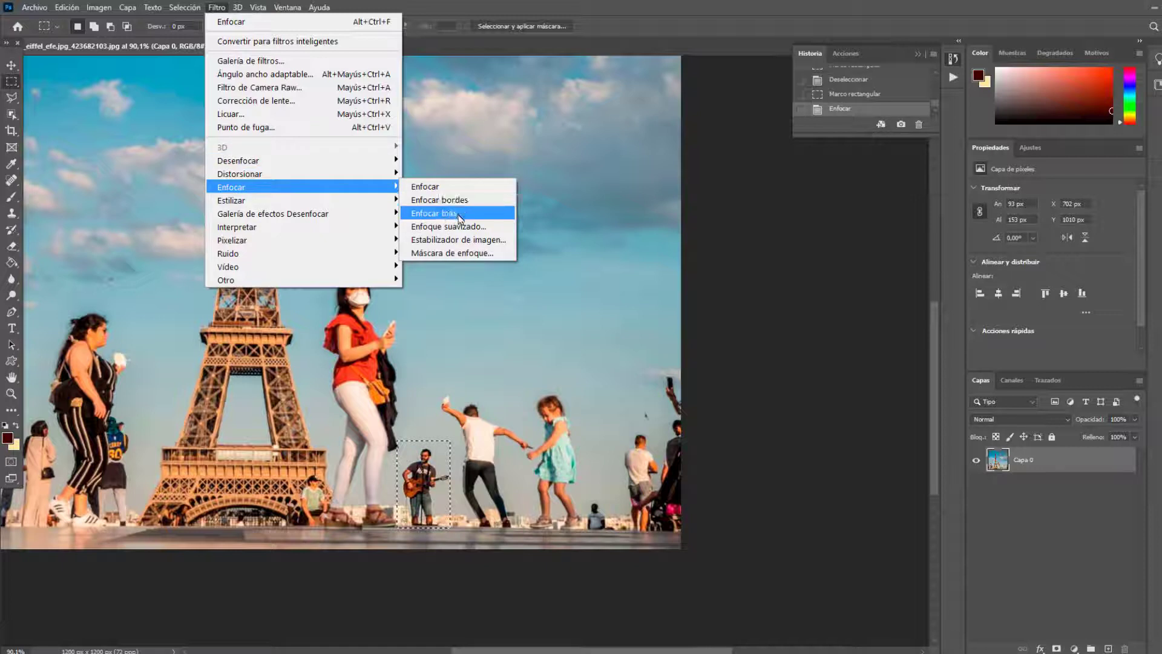
left_click(450, 213)
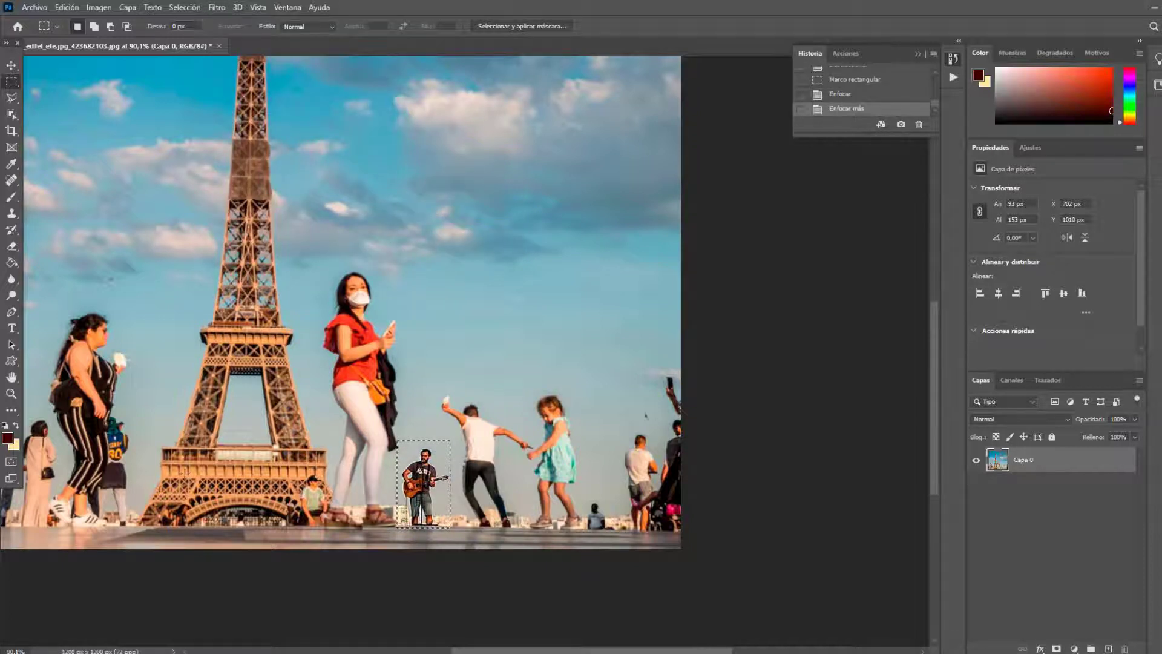
key("ctrl+d")
key("ctrl+0")
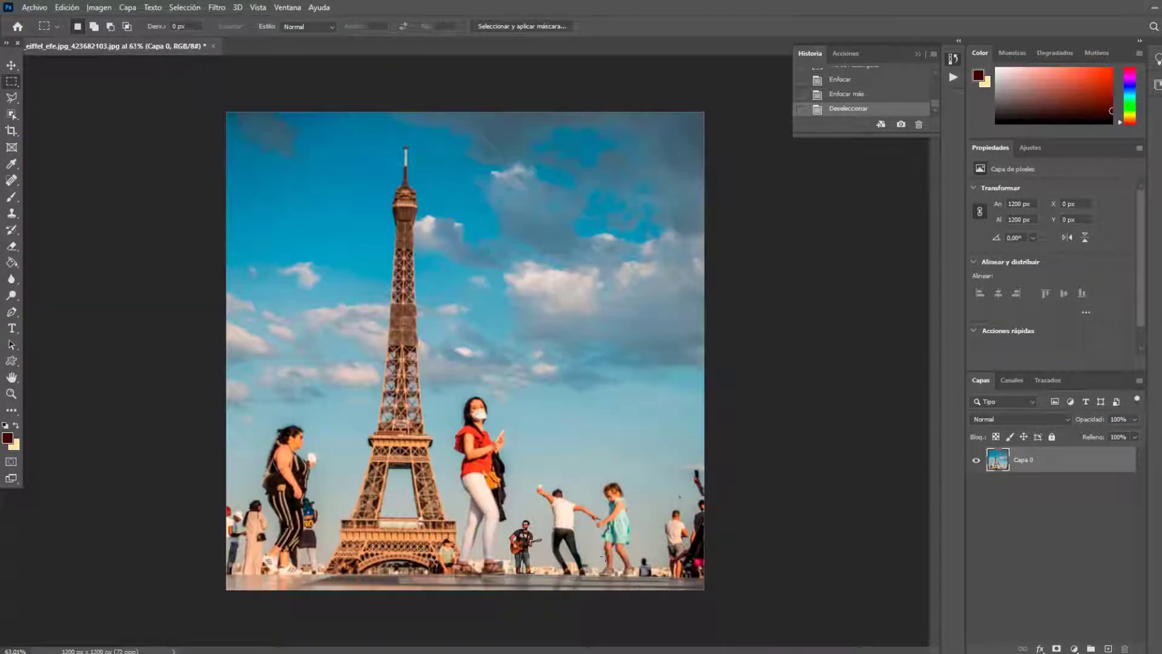
scroll(520, 519, "up", 2)
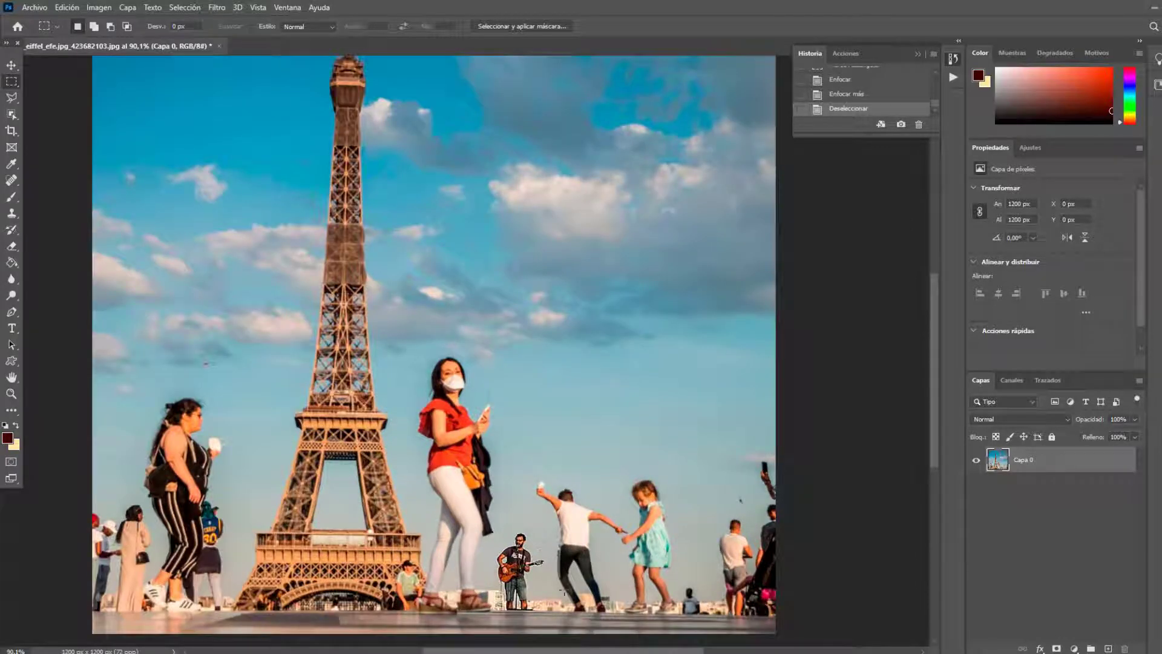
left_click_drag(490, 523, 550, 610)
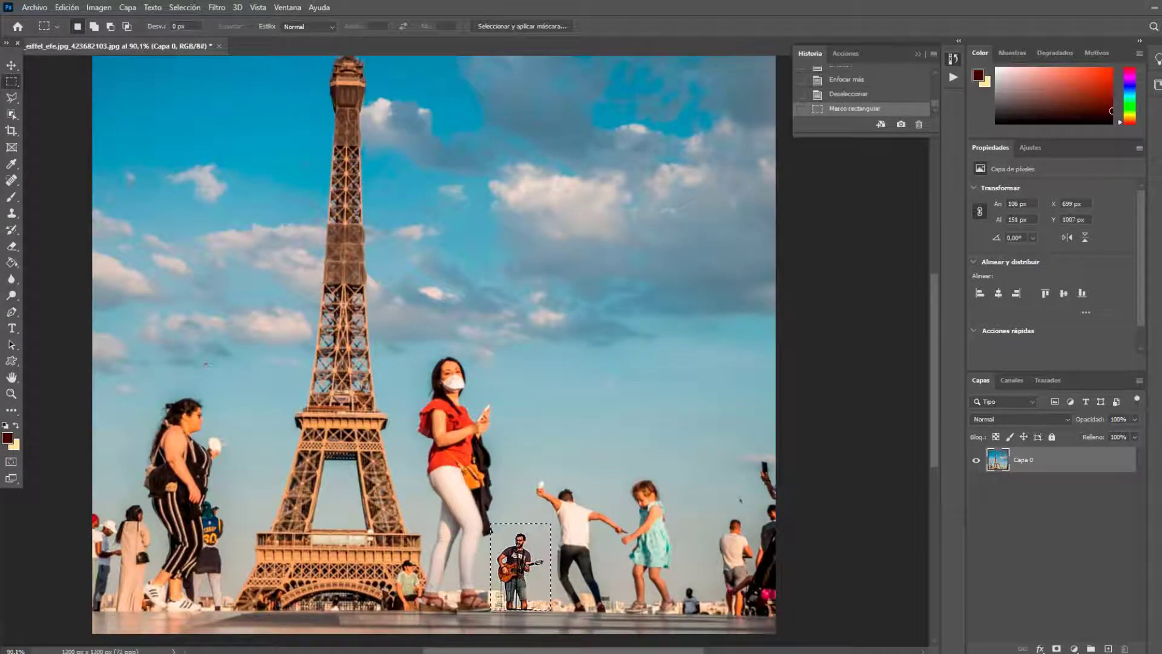
key("ctrl+d")
Step: Select the lower-right area around the guitarist, apply Enfocar más repeatedly, then deselect
scroll(389, 343, "down", 2)
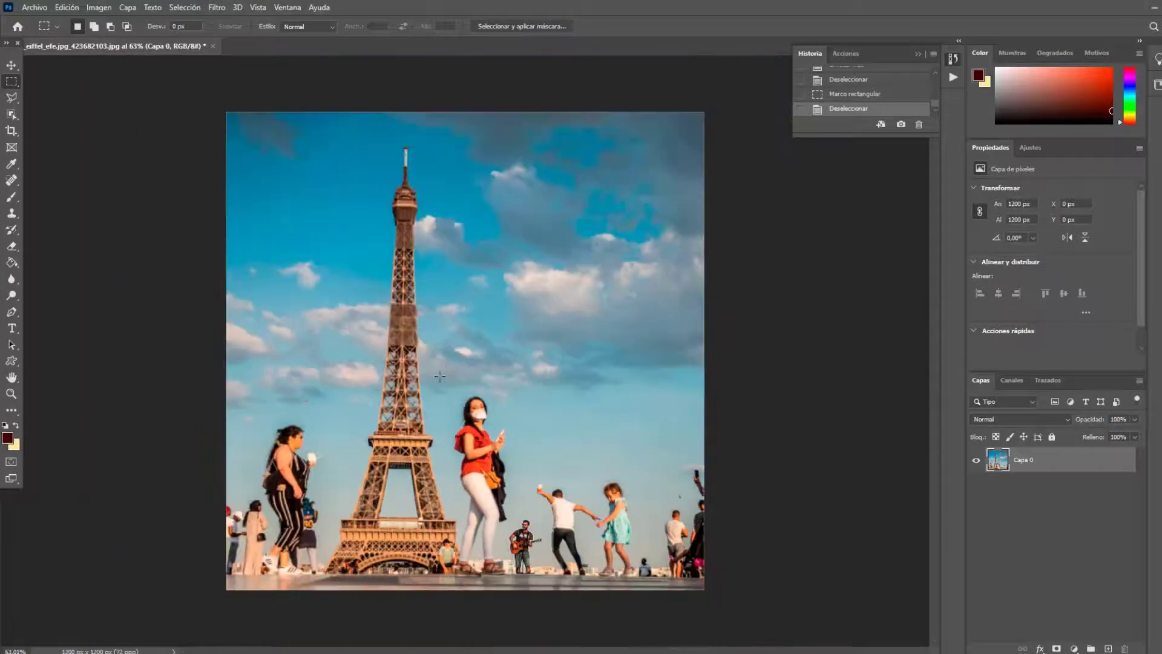
left_click_drag(394, 336, 676, 575)
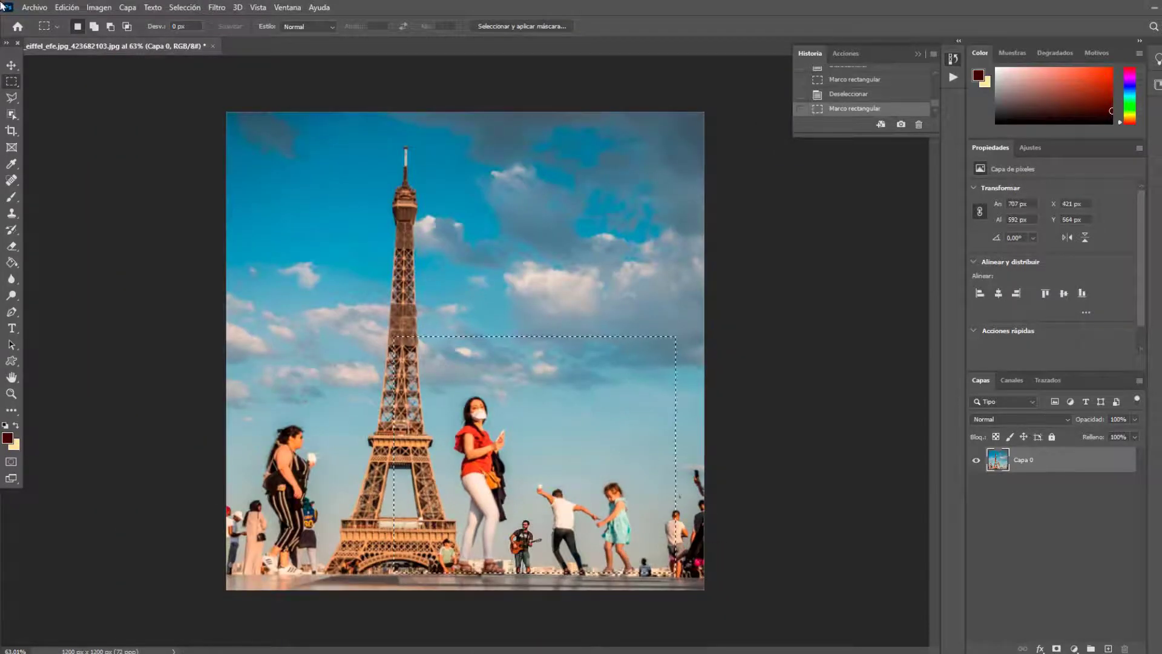
left_click(177, 7)
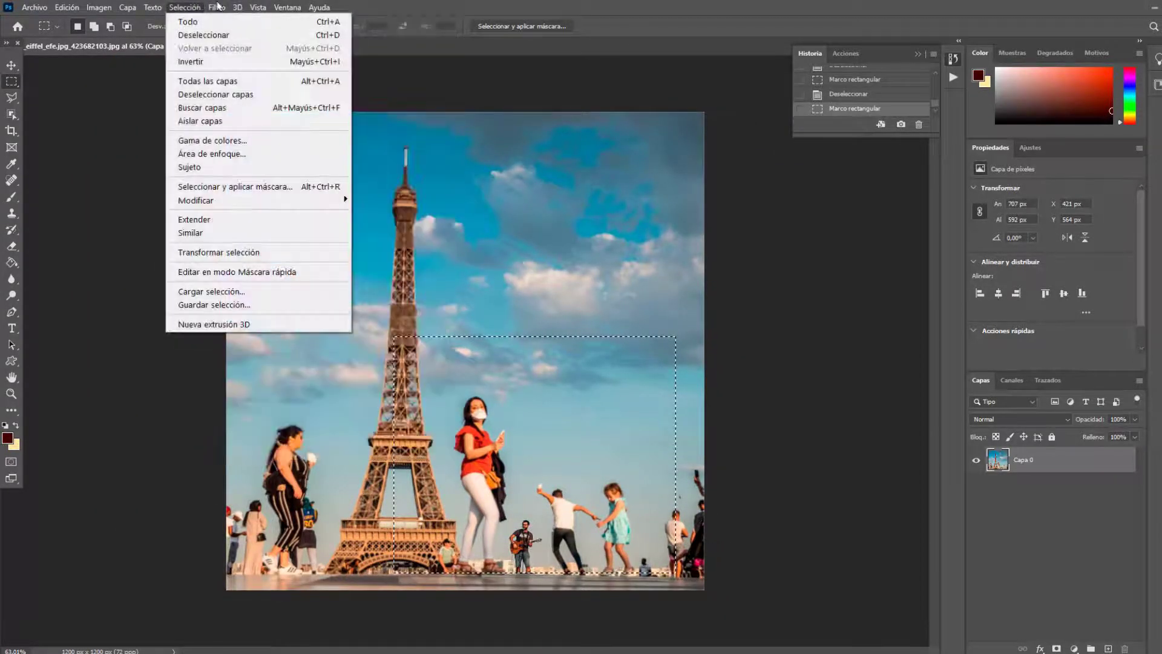
mouse_move(272, 187)
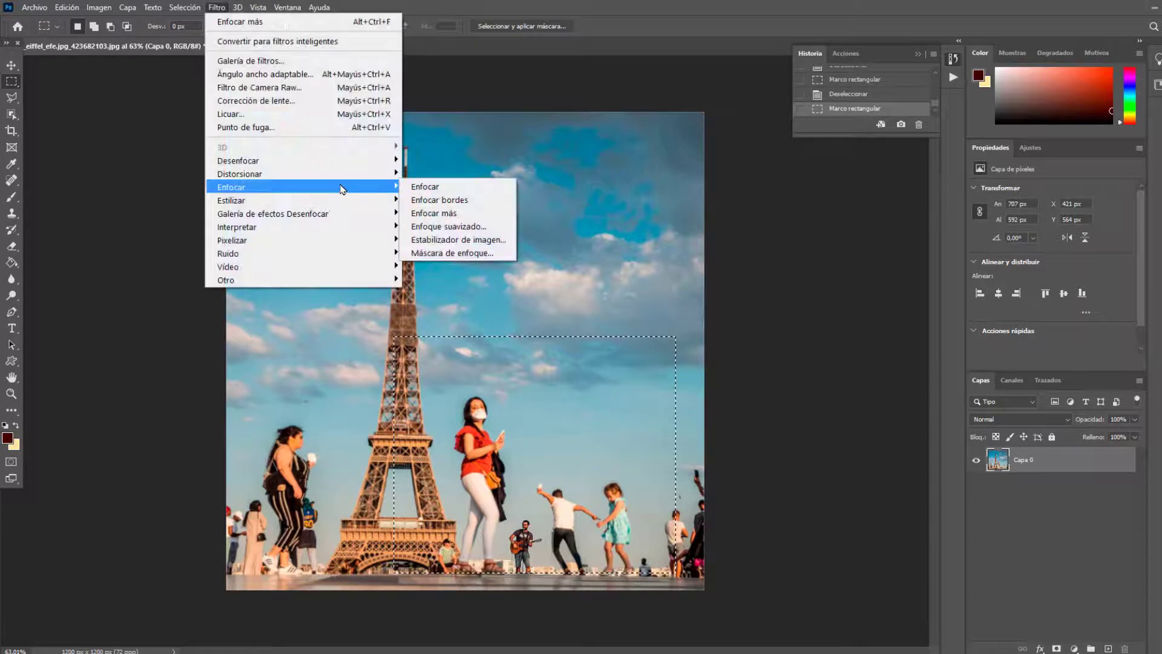
left_click(444, 216)
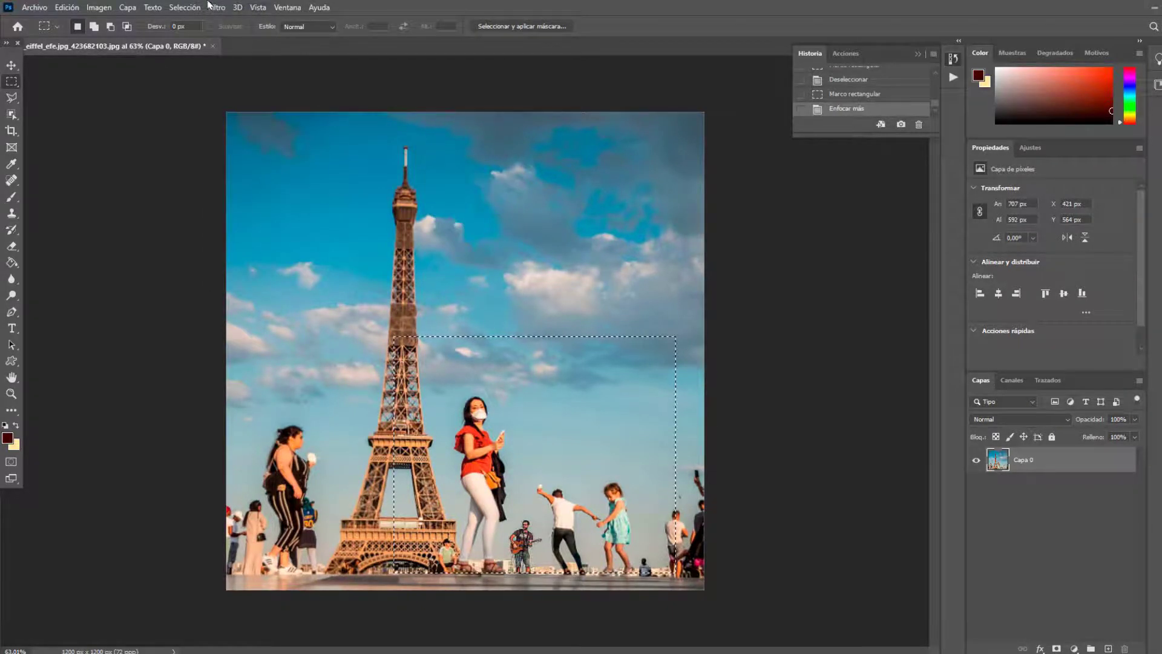
left_click(184, 7)
left_click(217, 7)
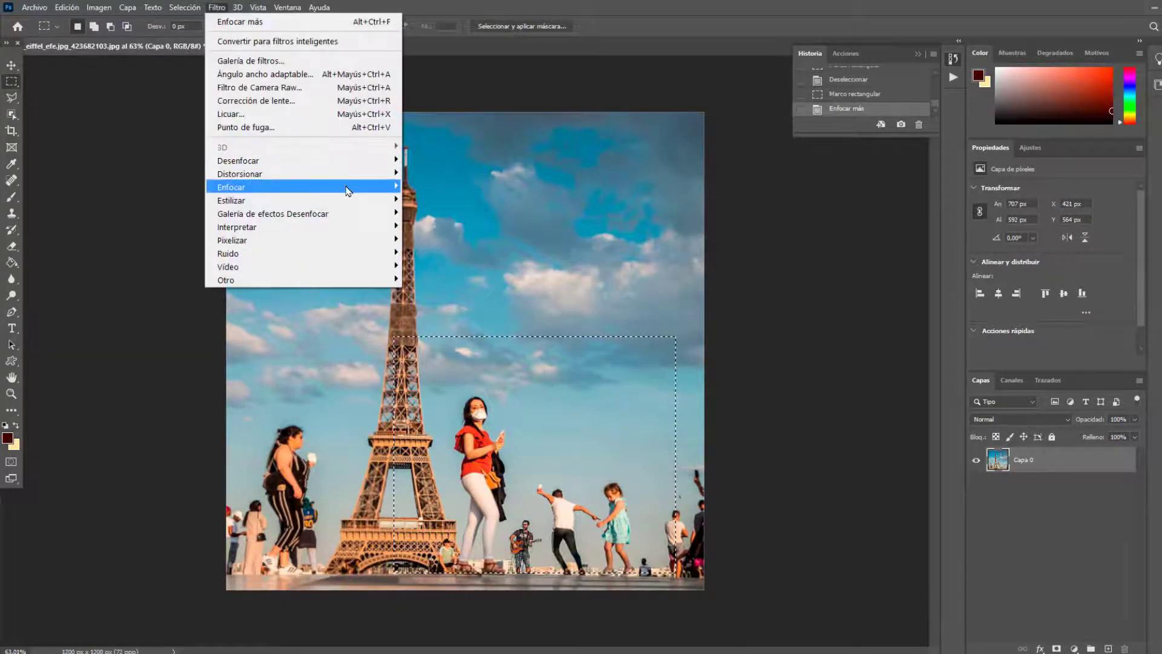
mouse_move(273, 187)
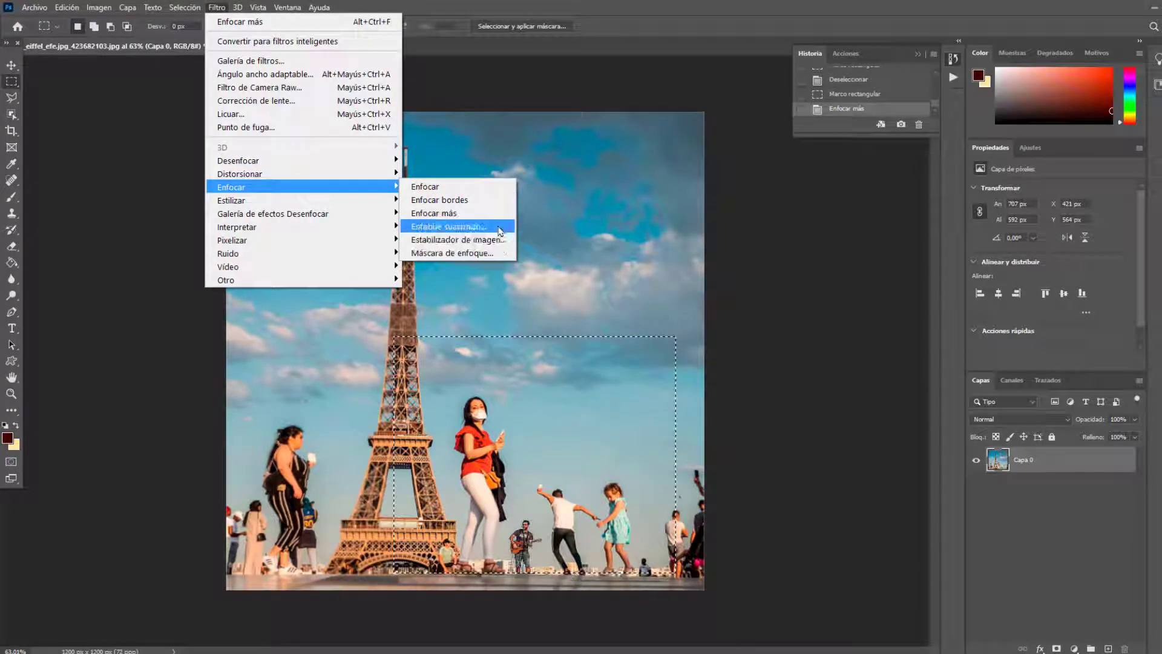
left_click(500, 220)
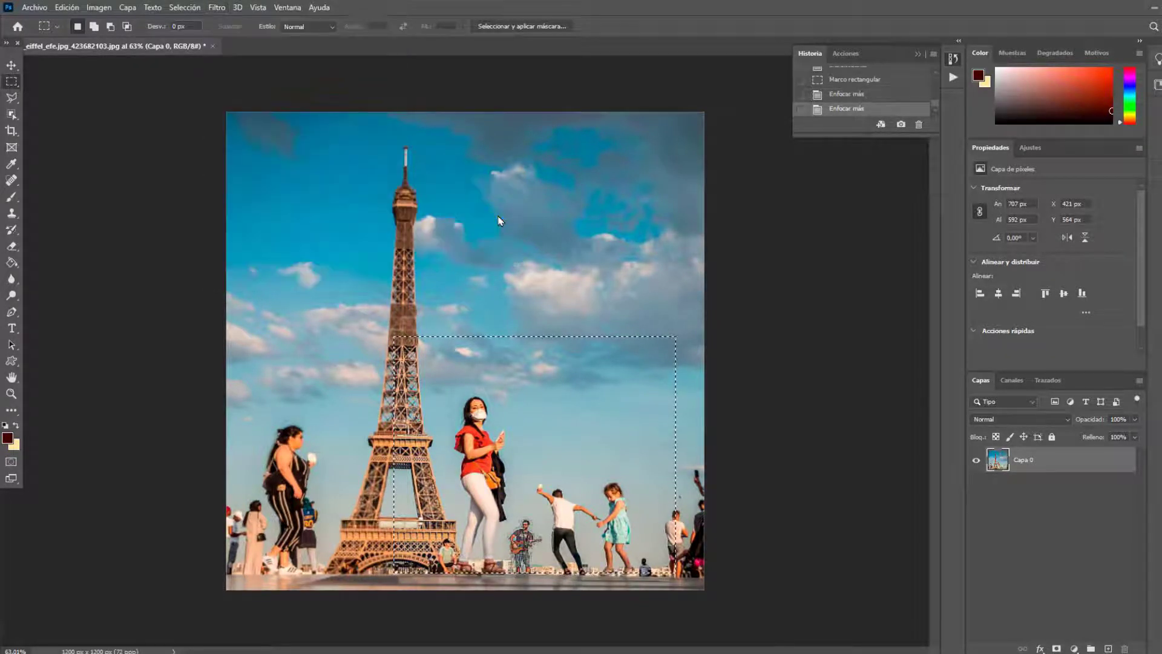
left_click(217, 7)
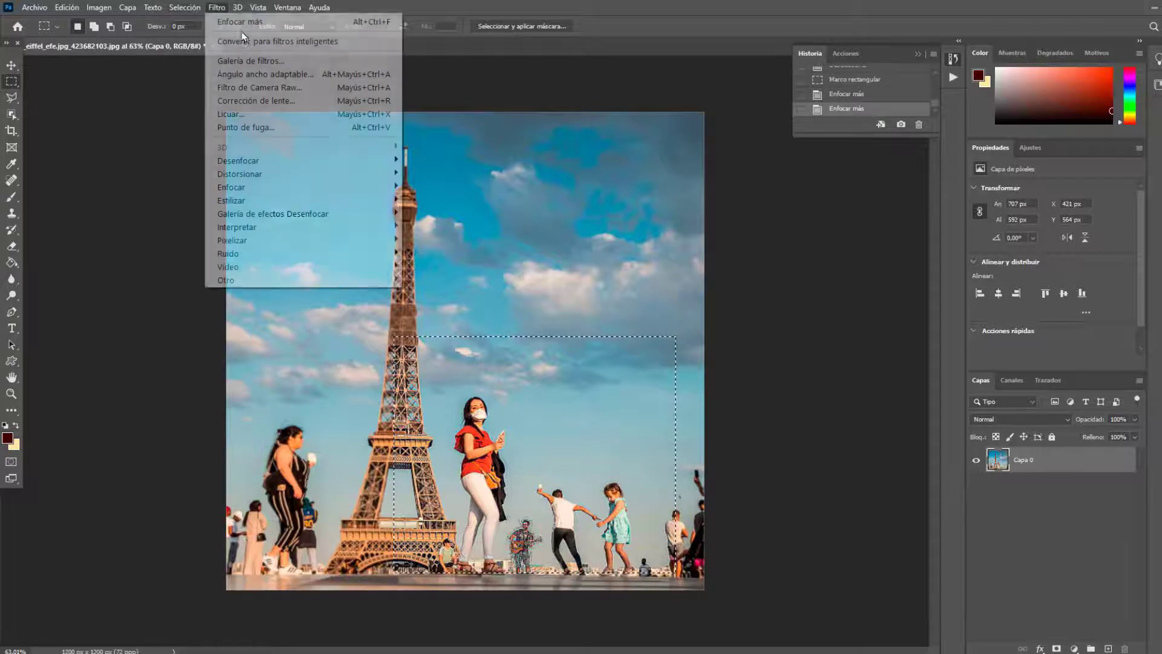
mouse_move(301, 187)
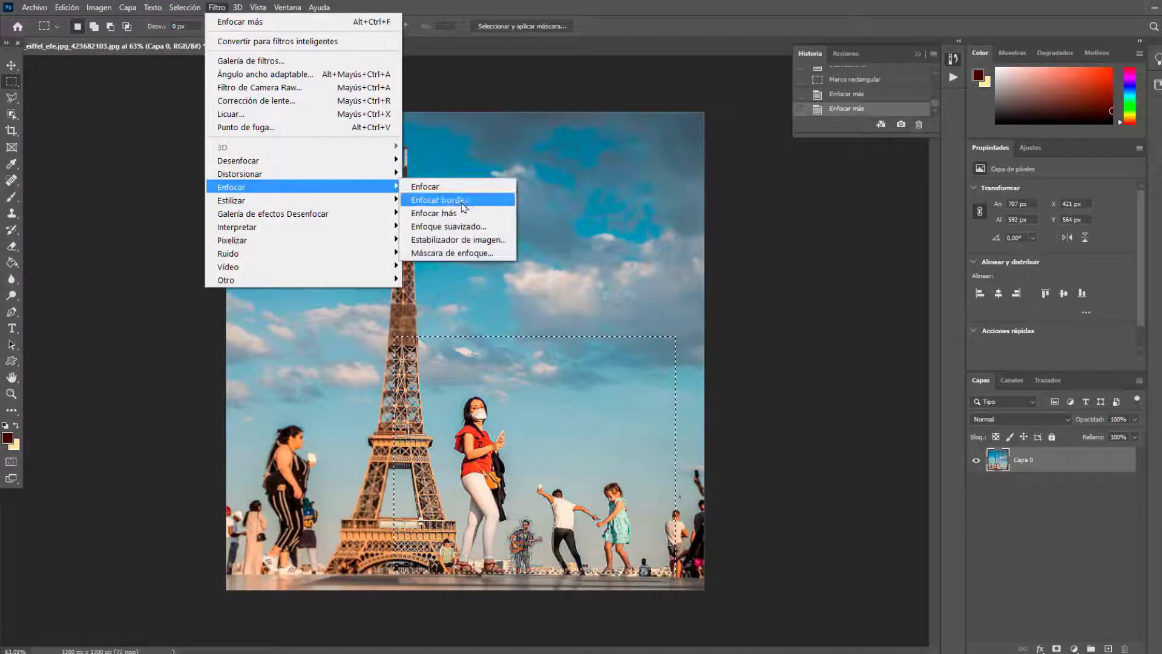
left_click(448, 201)
key("ctrl+d")
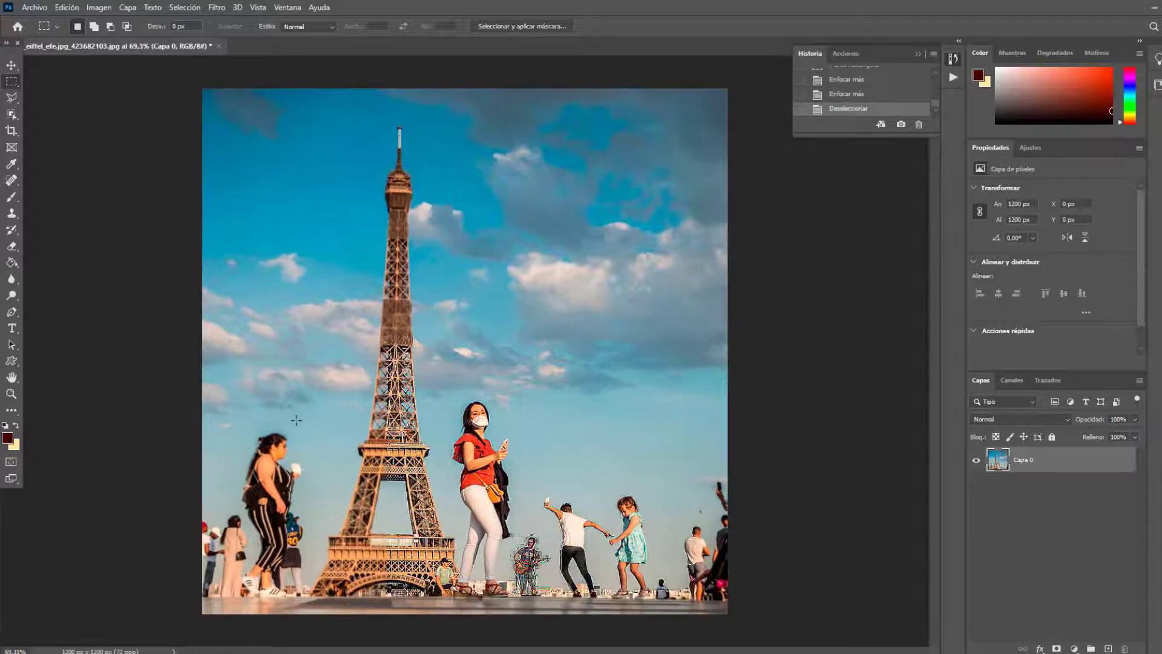
scroll(272, 457, "up", 1)
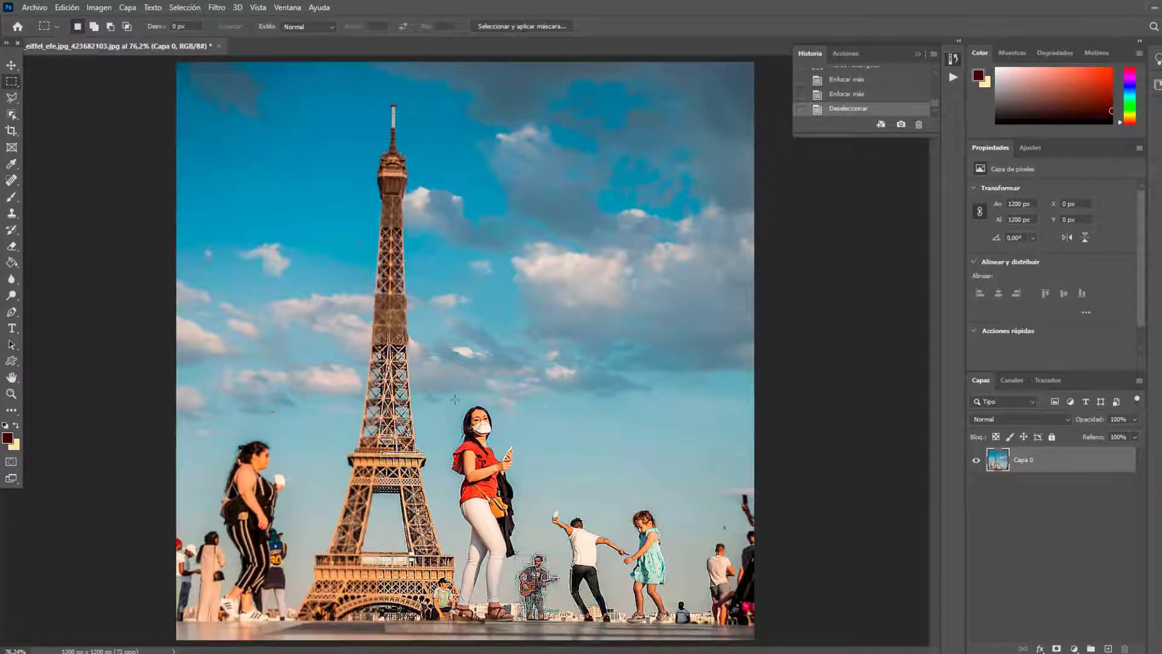
Step: Zoom in to inspect the oversharpened guitarist, select and deselect him, then open the Estilizar filters
mouse_move(436, 388)
left_mouse_down()
mouse_move(672, 548)
mouse_move(705, 599)
left_mouse_up()
key("ctrl+d")
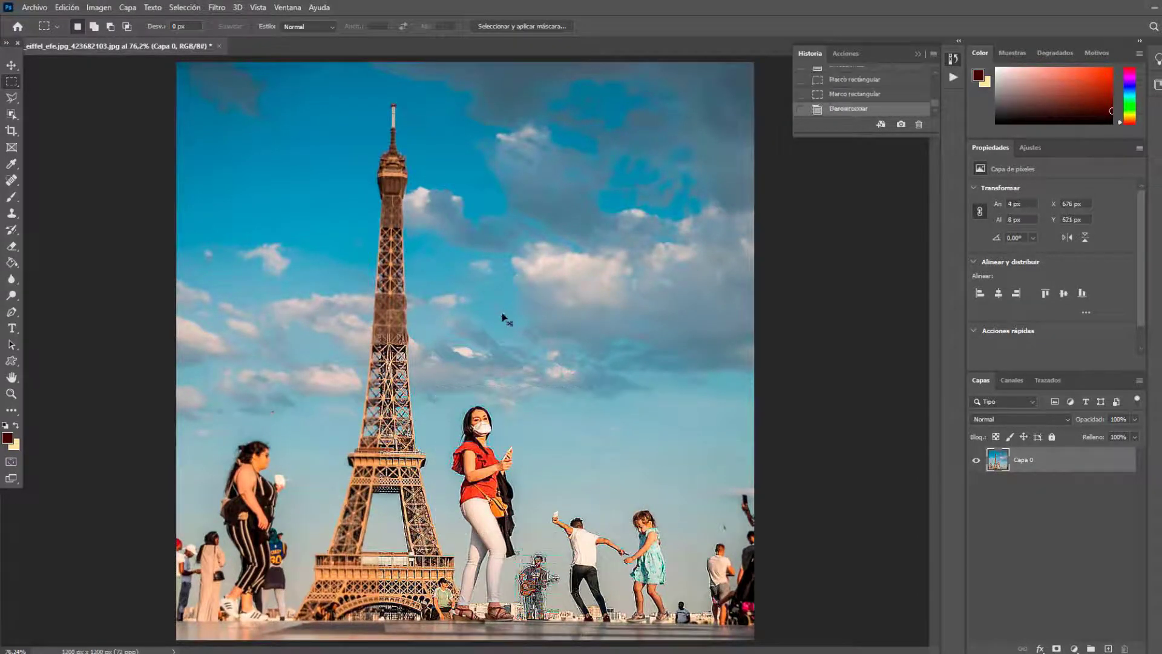
scroll(552, 563, "up", 1)
scroll(552, 563, "up", 1)
scroll(552, 563, "up", 1)
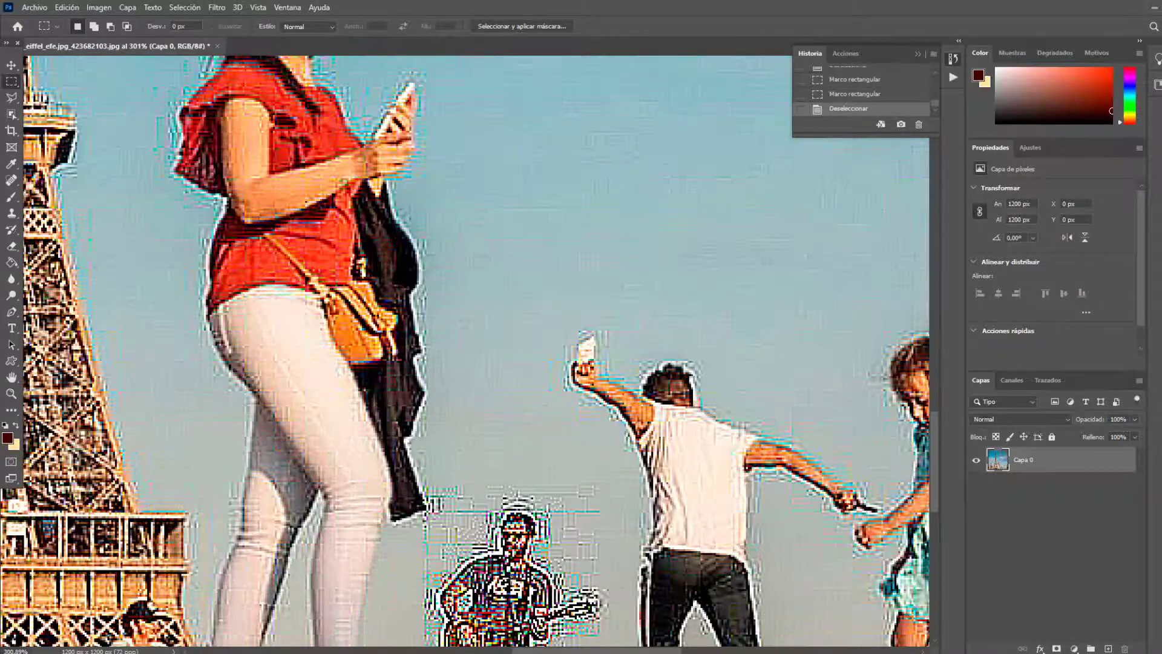
scroll(552, 563, "up", 1)
scroll(552, 563, "down", 2)
scroll(552, 562, "down", 2)
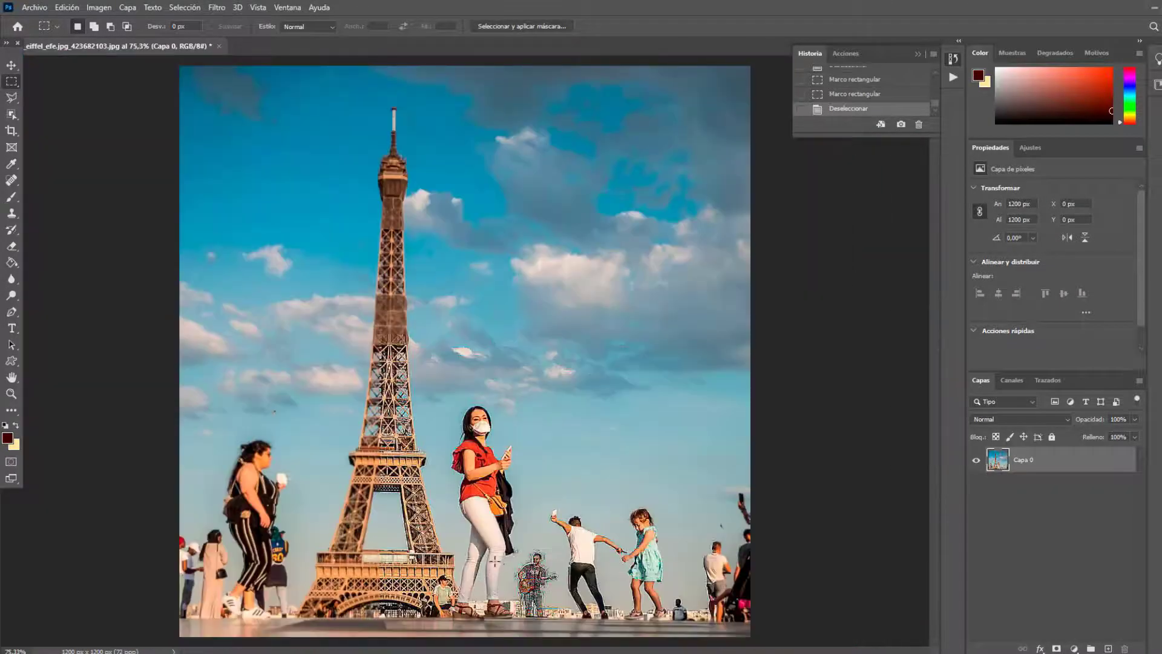
left_click_drag(510, 543, 565, 616)
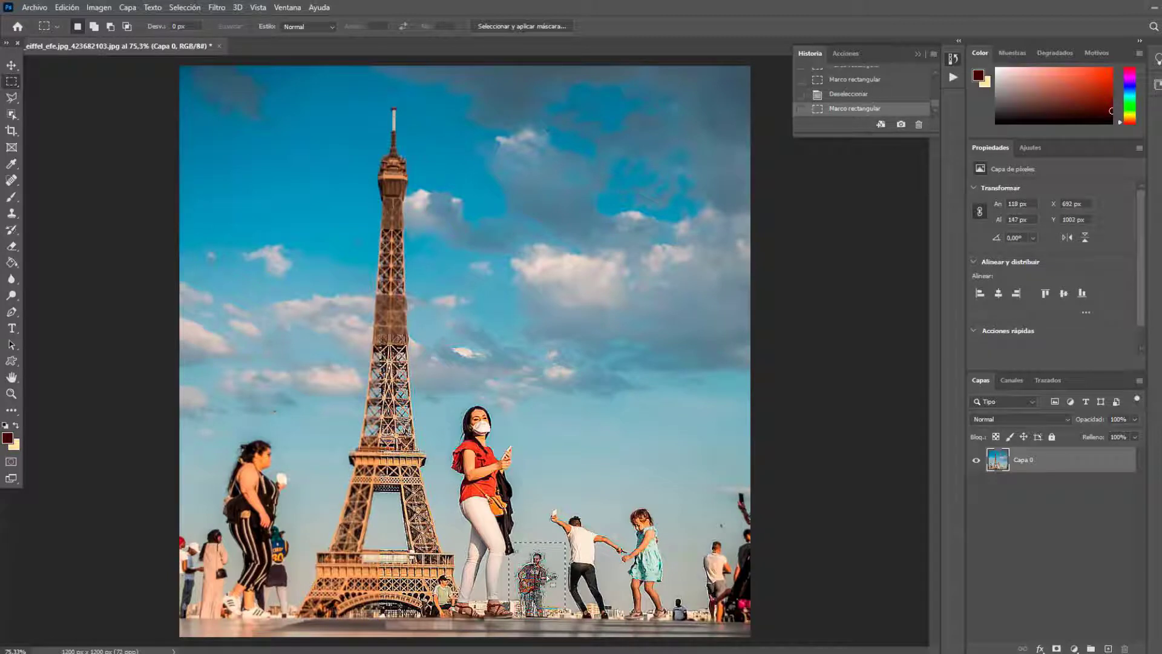
left_click(290, 330)
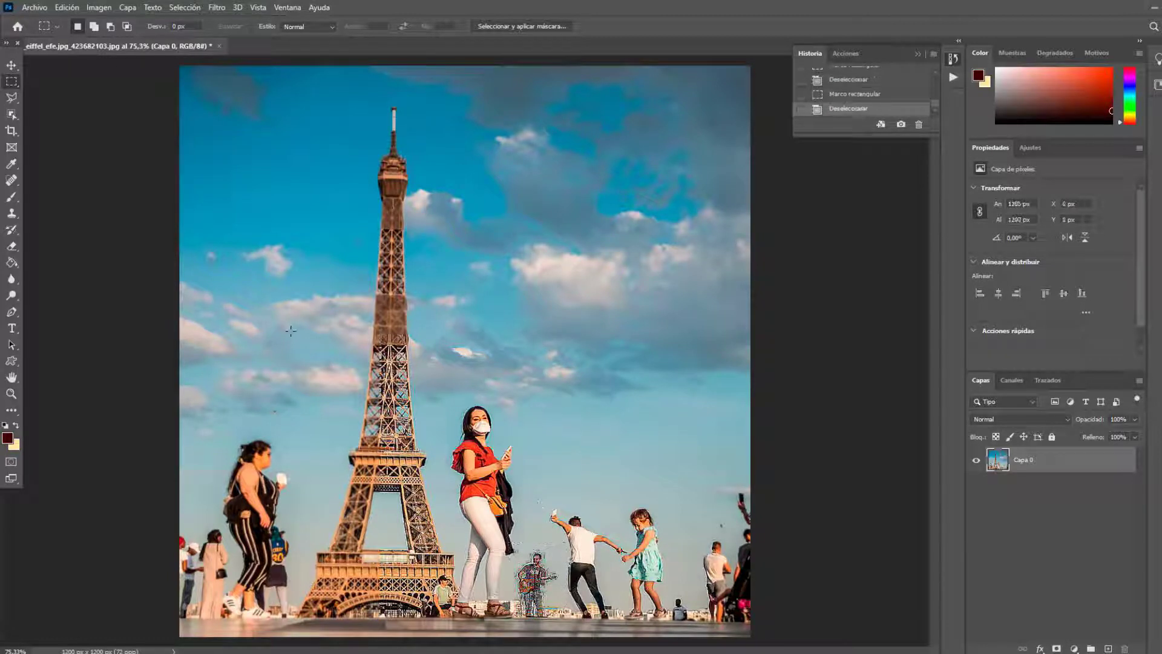
left_click(182, 7)
left_click(181, 8)
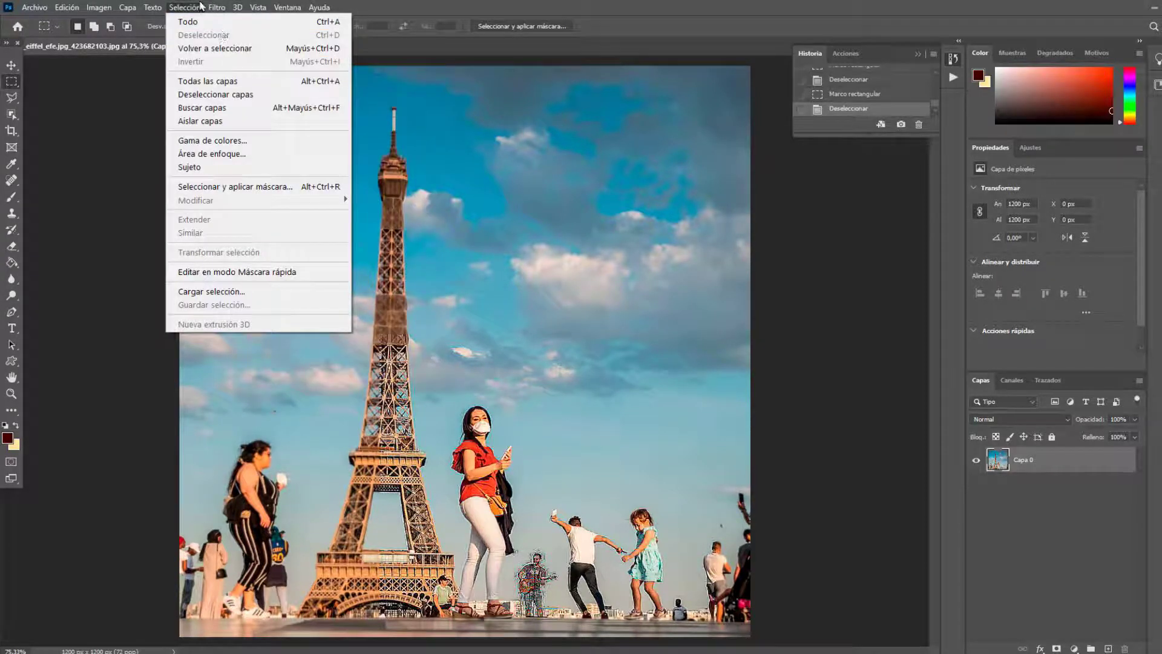
mouse_move(231, 200)
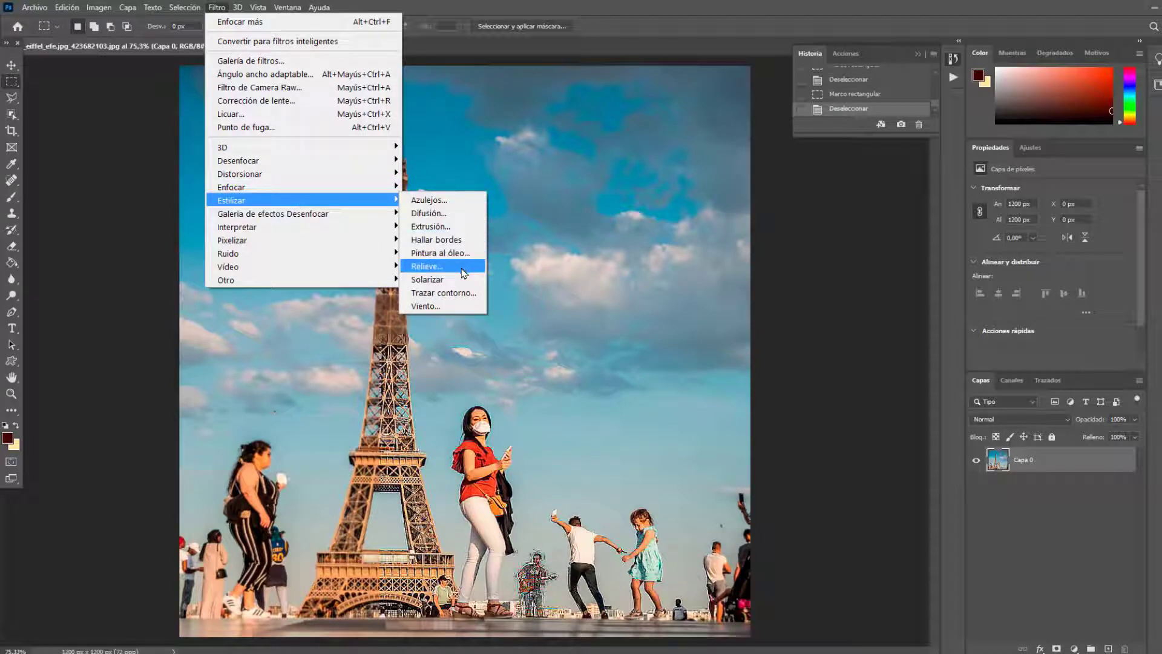
Step: Preview the Relieve emboss at various amount and height settings, then cancel it
left_click(462, 267)
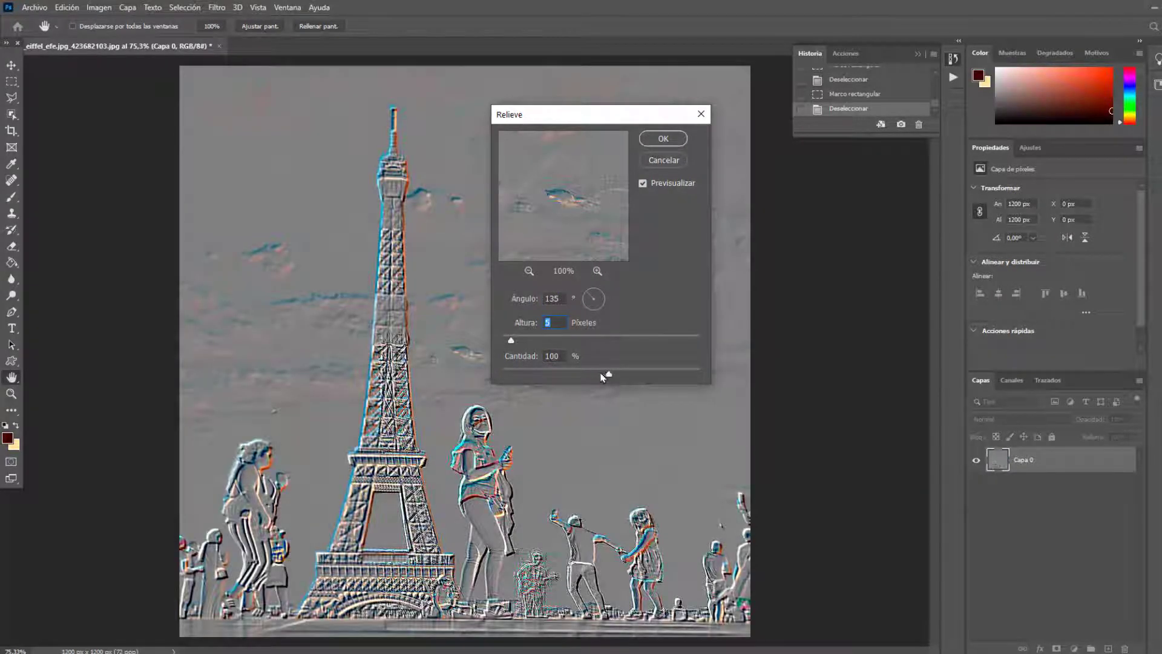
mouse_move(587, 372)
left_mouse_down()
mouse_move(548, 375)
mouse_move(693, 376)
left_mouse_up()
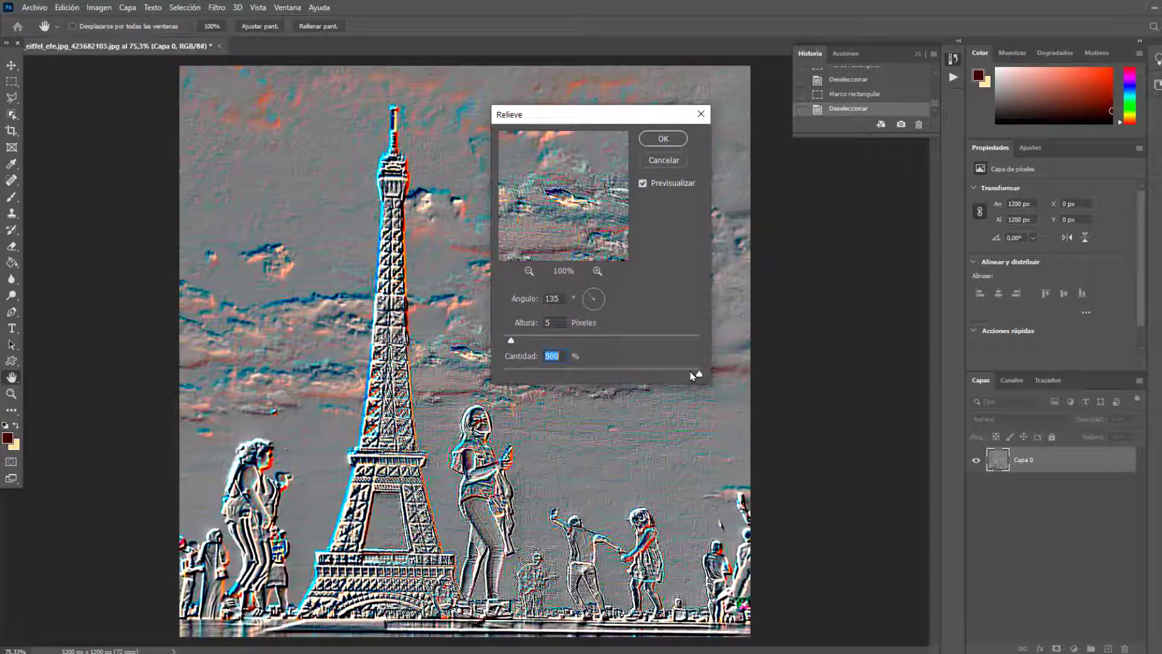
left_click(564, 342)
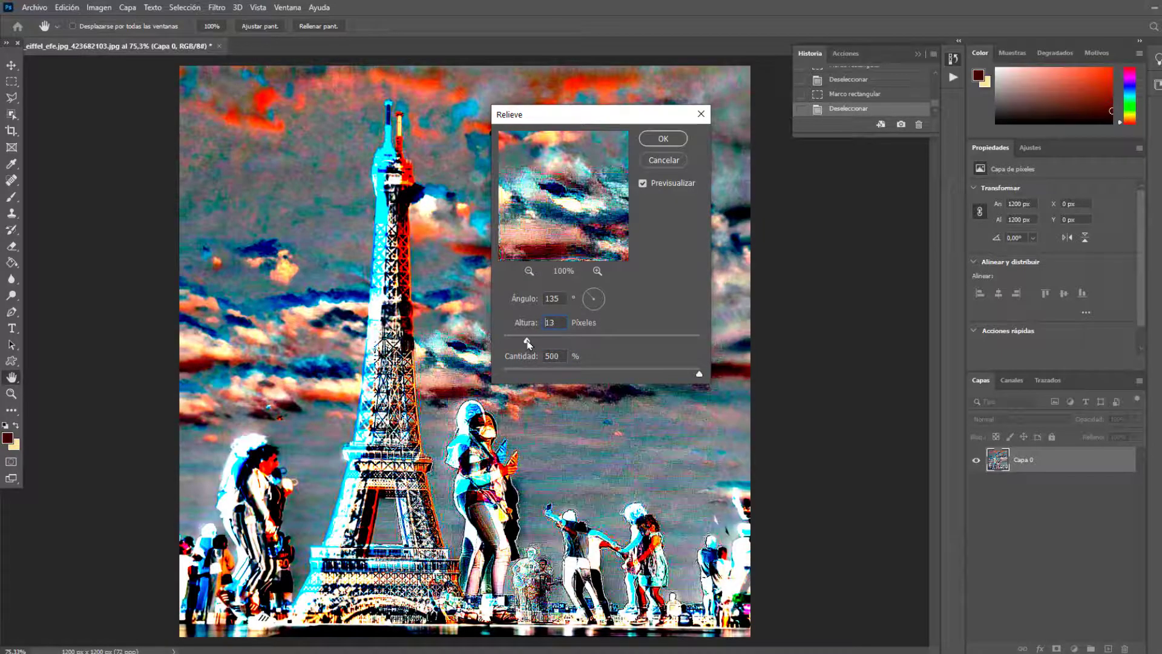
left_click_drag(576, 373, 573, 373)
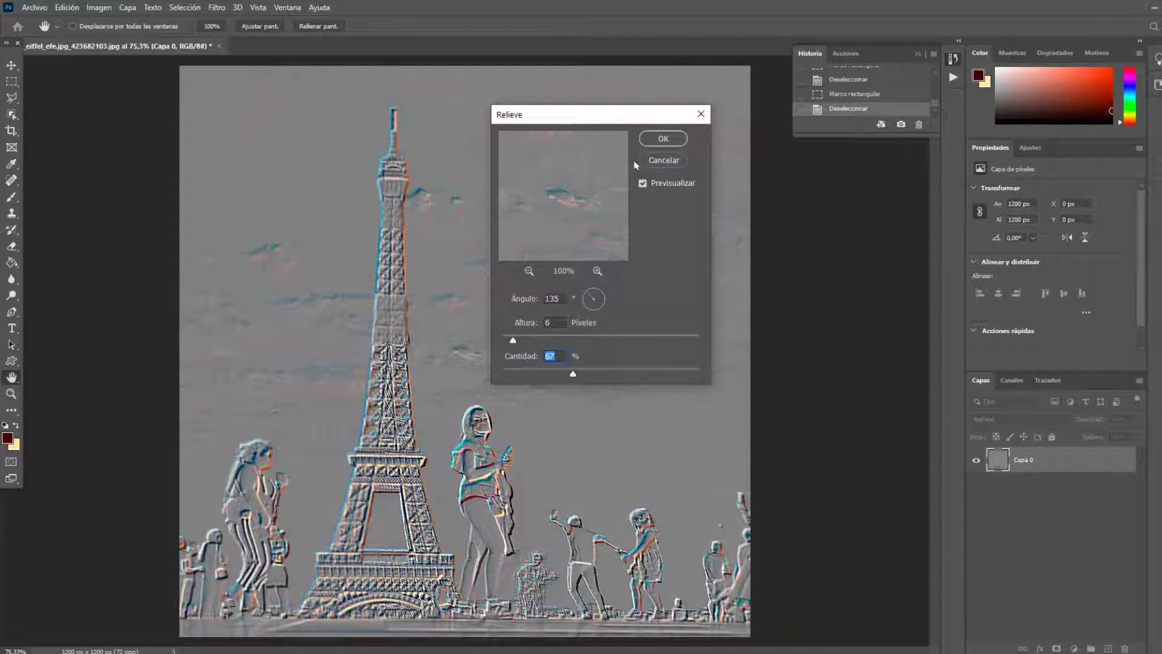
left_click(662, 160)
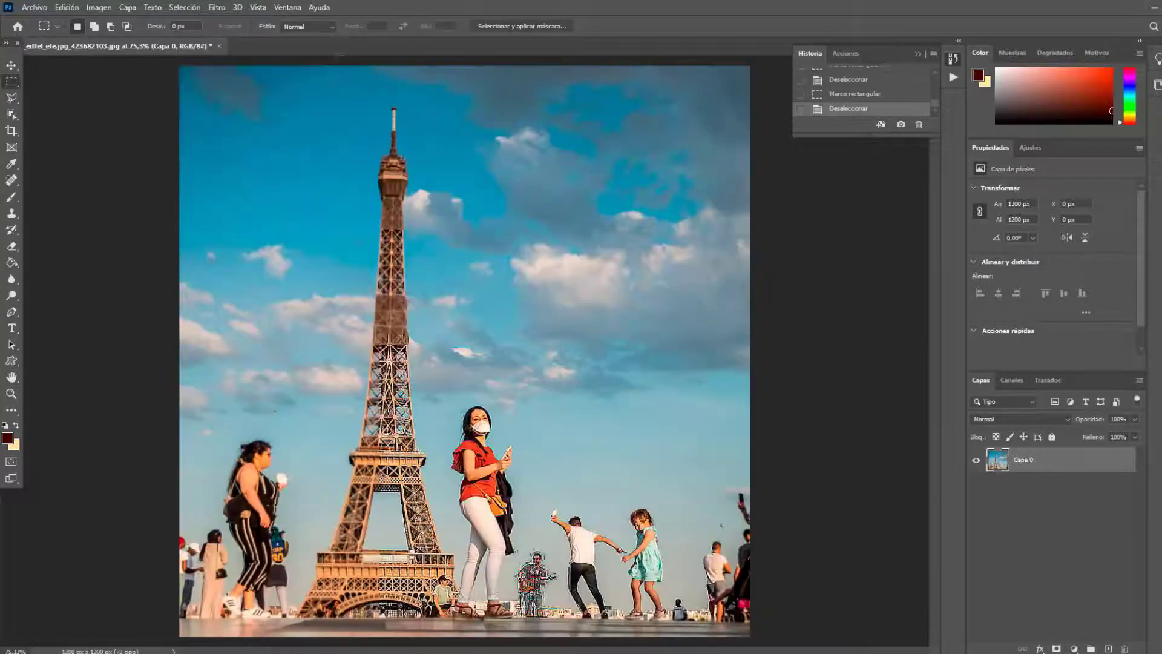
Step: Apply the Azulejos tile effect, undo it, and reopen the menus
left_click(217, 7)
mouse_move(272, 200)
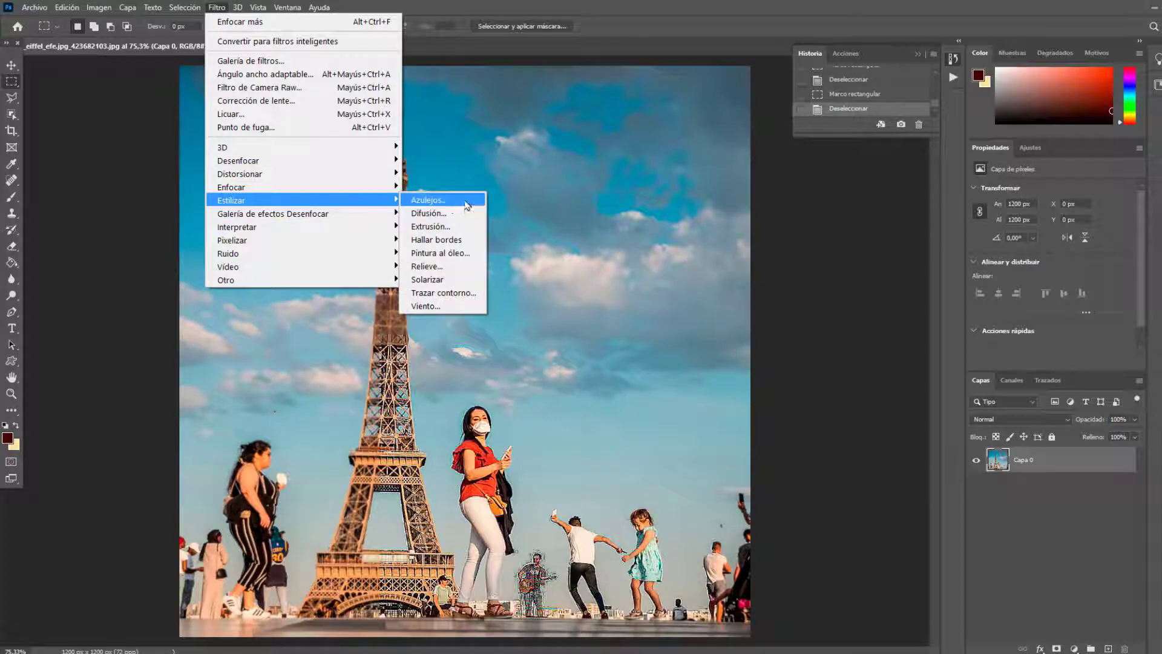
left_click(467, 205)
left_click(681, 205)
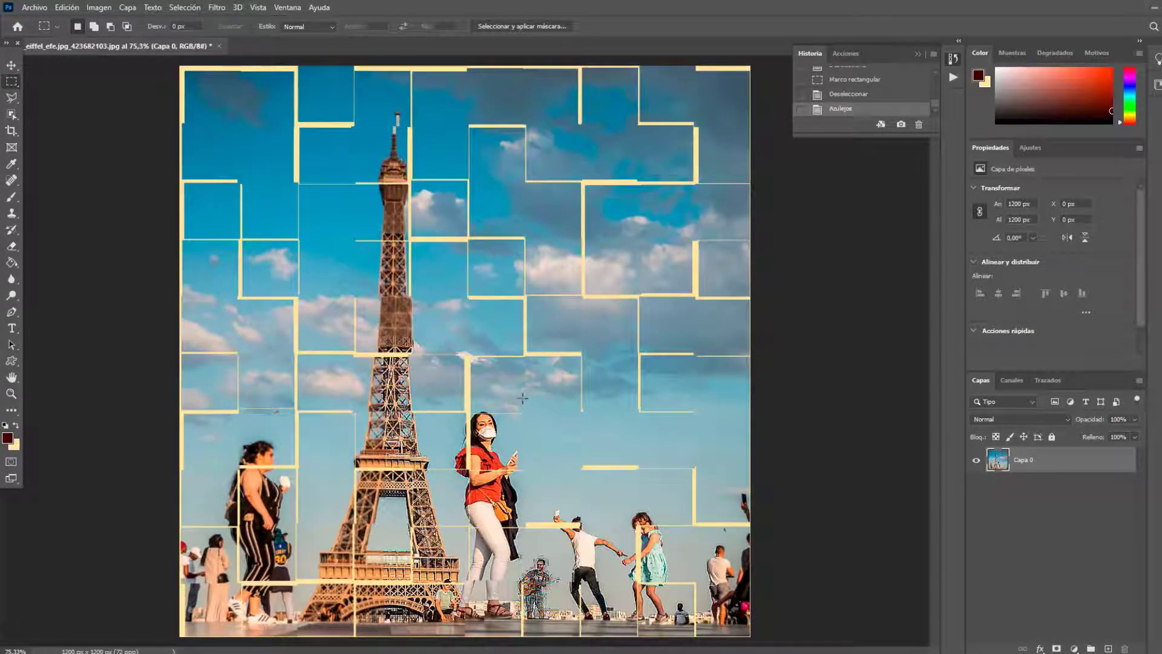
key("ctrl+z")
left_click(185, 7)
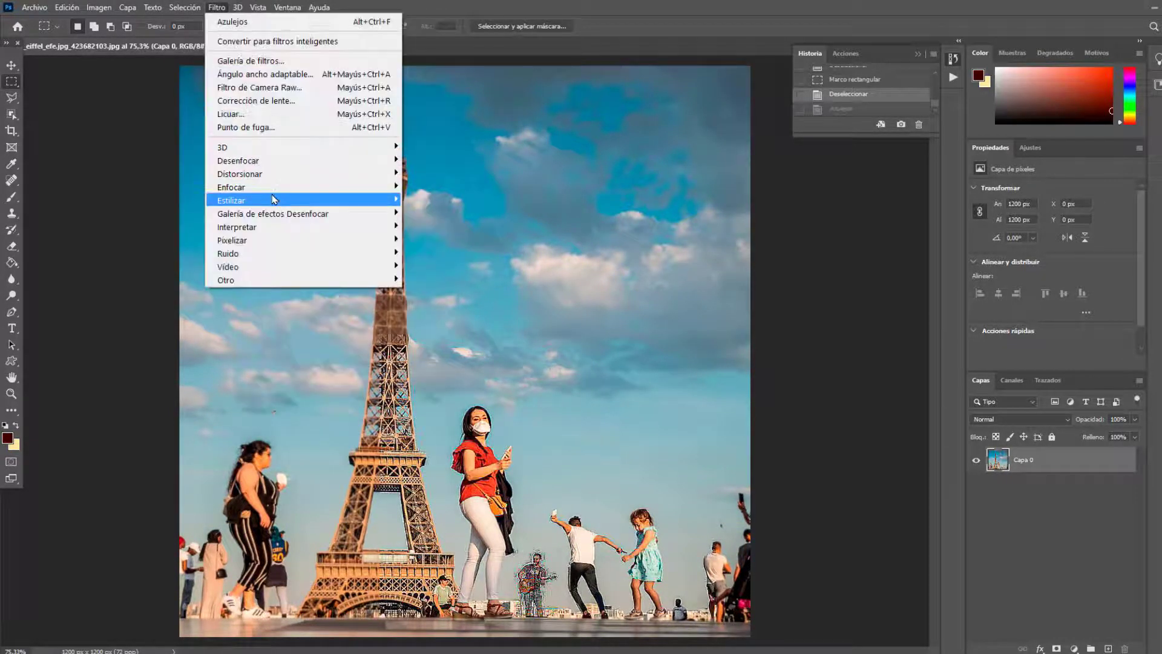
mouse_move(273, 199)
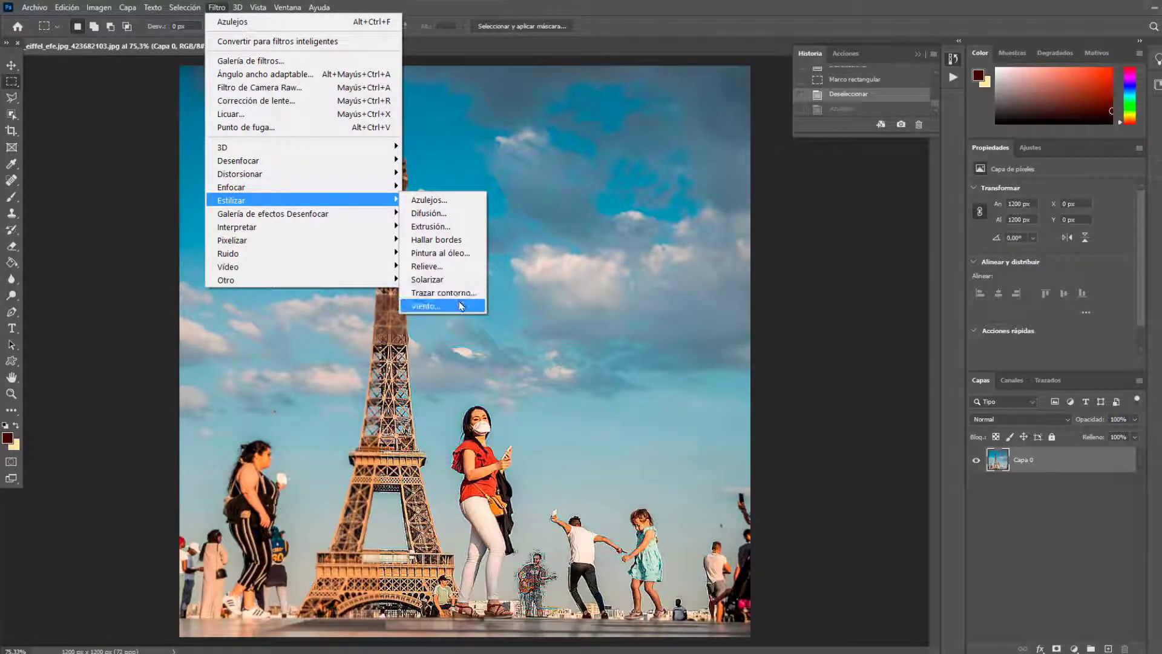
Step: Apply the Viento wind filter to the whole photo, then undo it
left_click(460, 306)
left_click(681, 157)
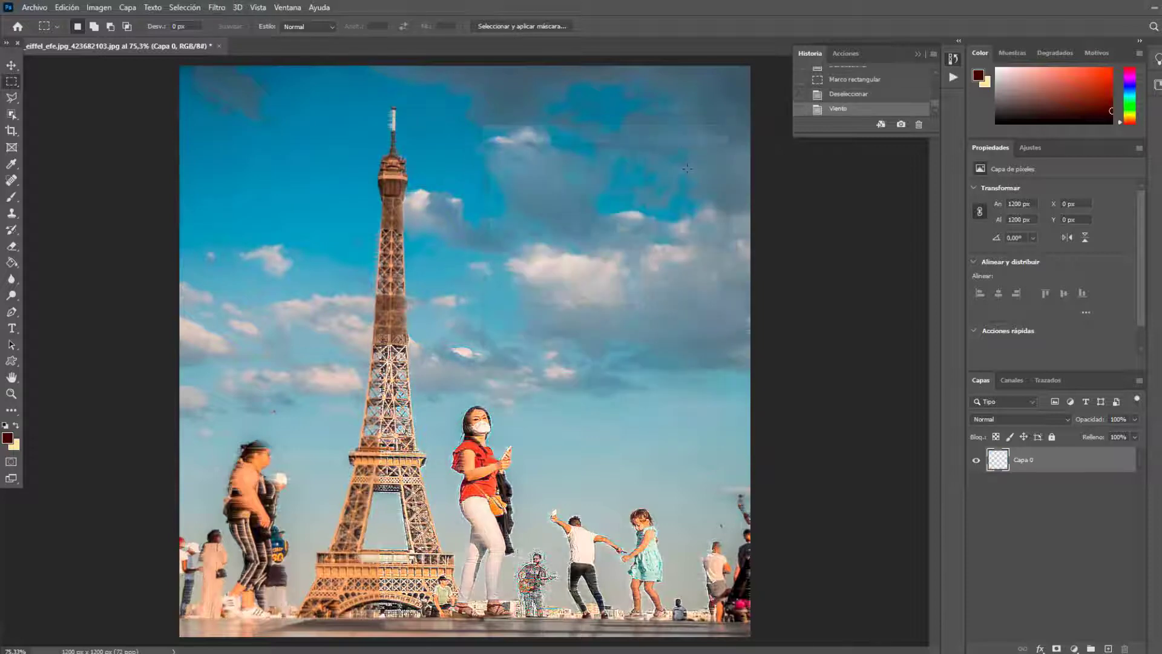
key("ctrl+z")
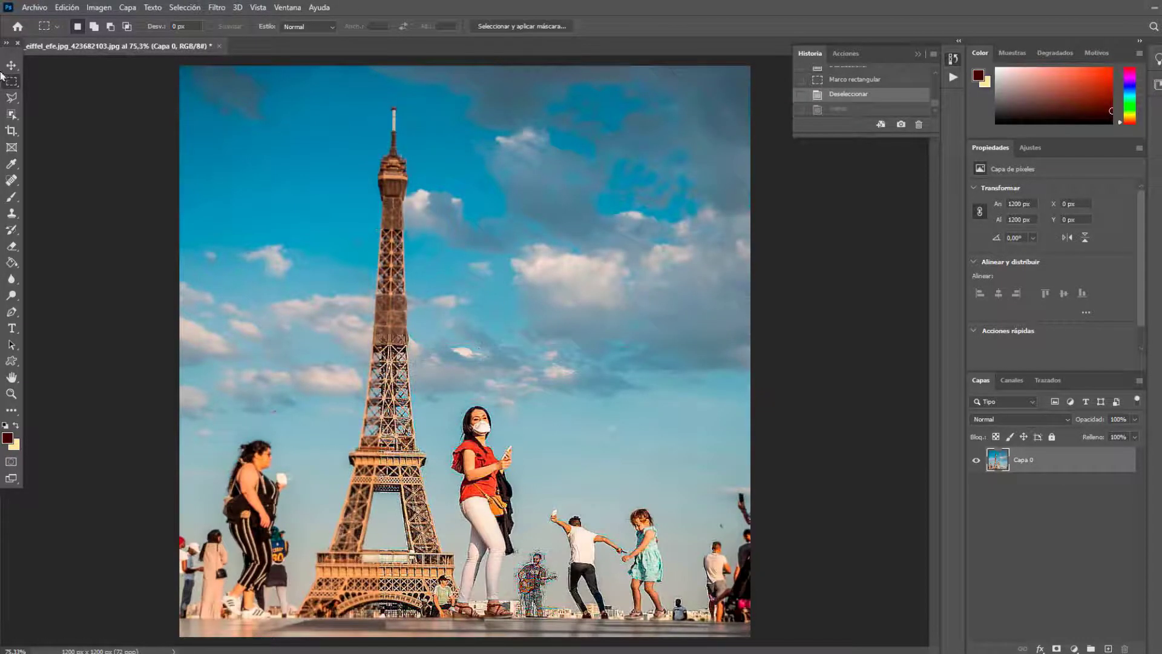
Step: Marquee the upper-right sky, apply Viento with the Trémulo method, and deselect
left_click_drag(424, 69, 750, 398)
left_click(184, 8)
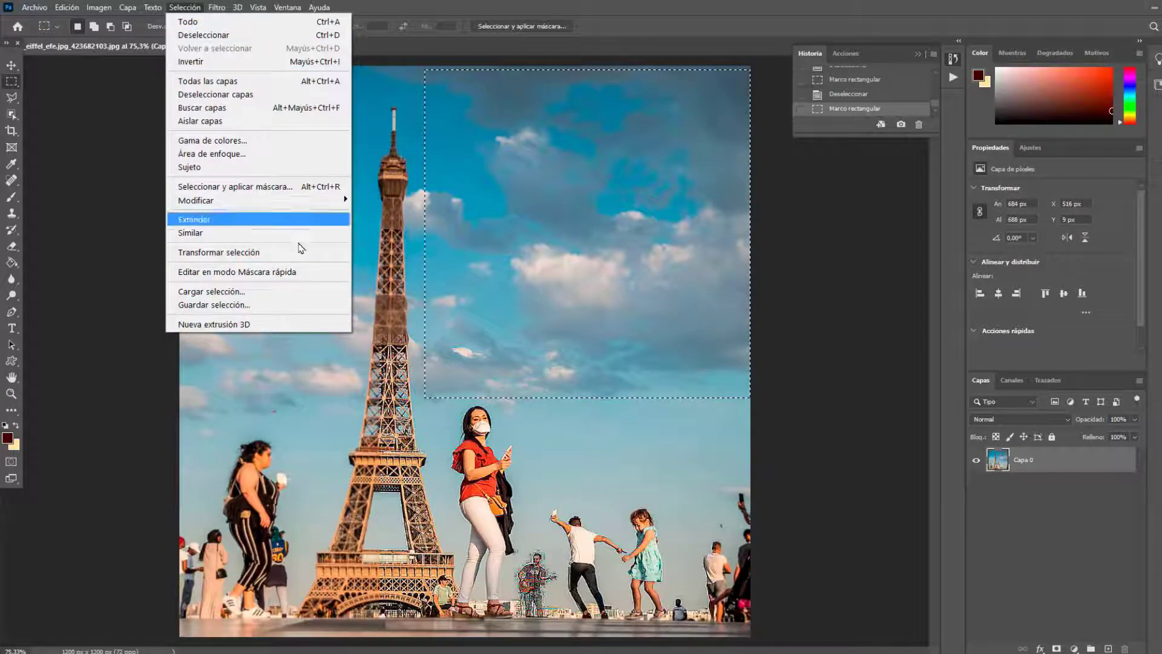
left_click(216, 7)
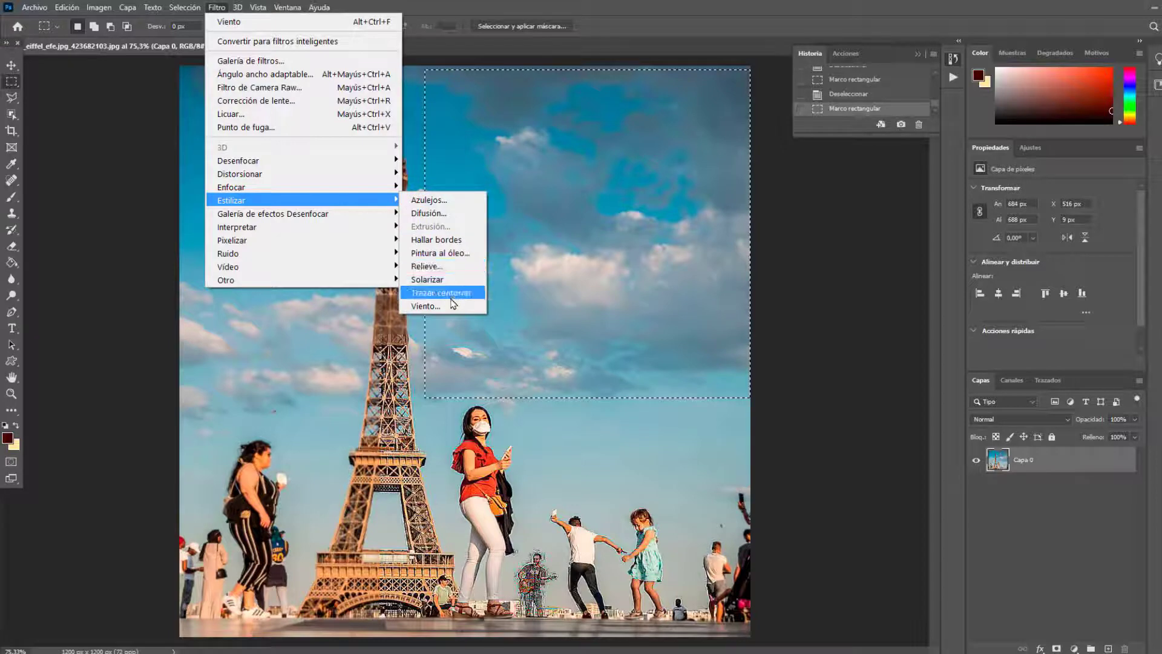
left_click(452, 305)
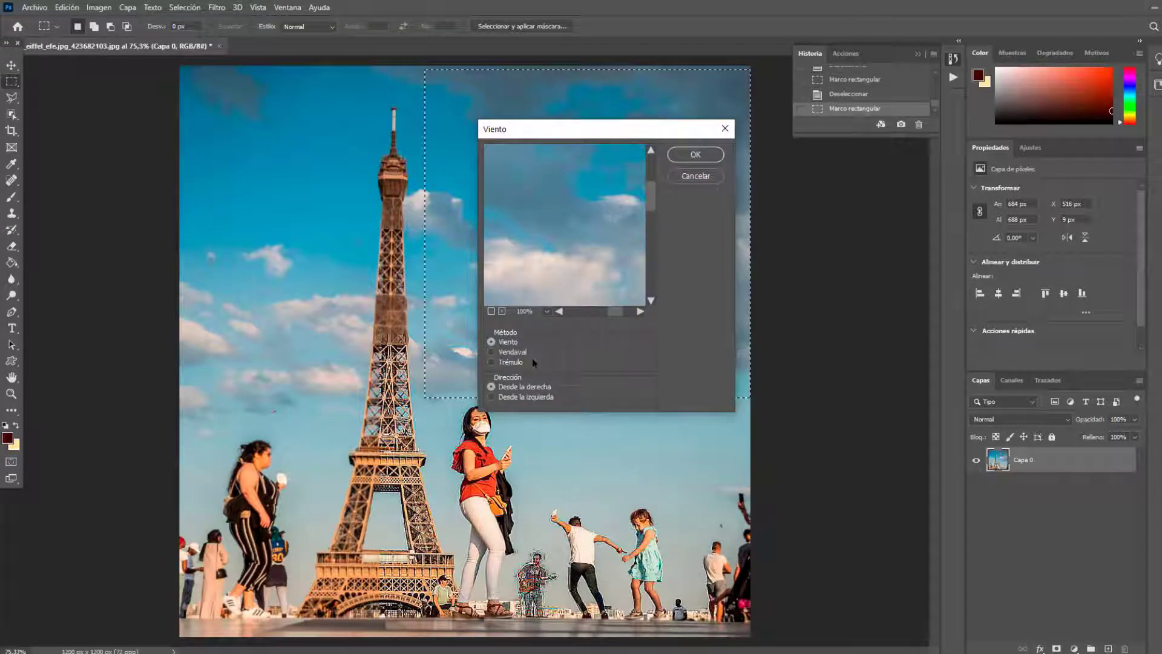
left_click(523, 361)
left_click(695, 155)
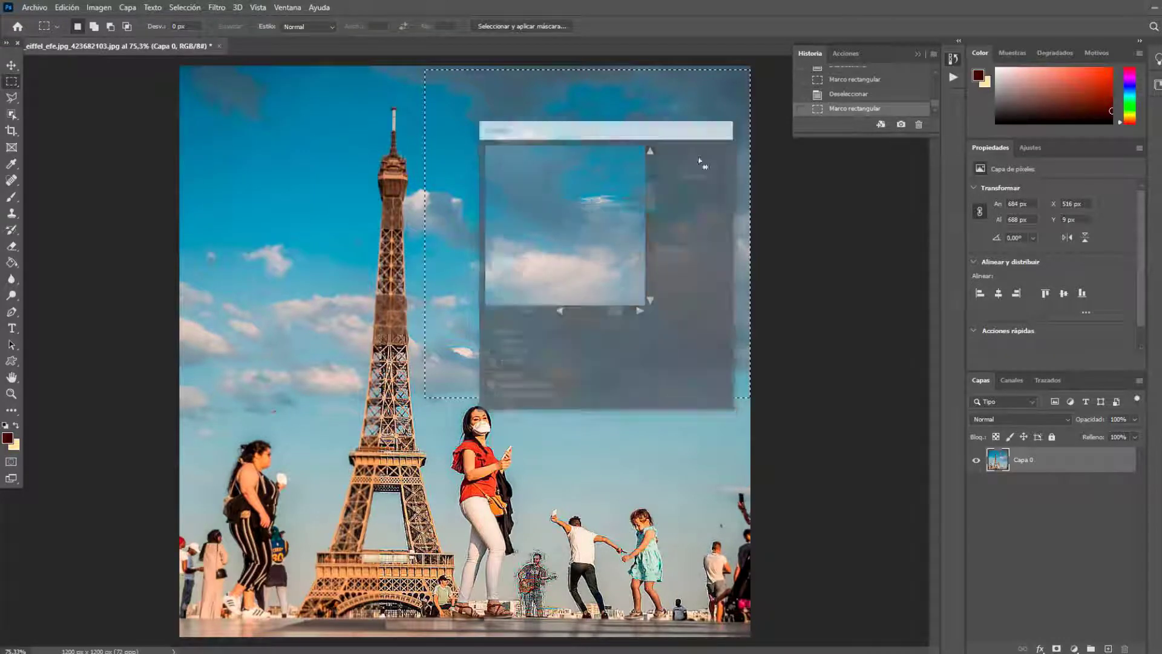
key("ctrl+d")
Step: Step back in history past the wind effects and clear the selection
scroll(678, 369, "down", 2)
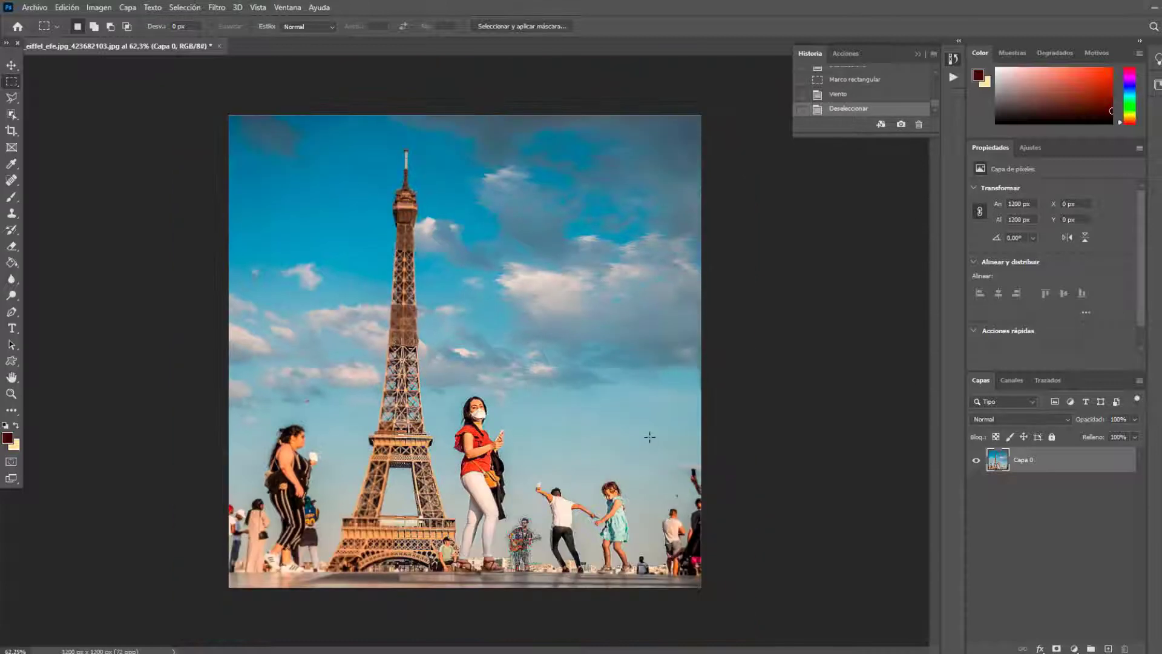
scroll(524, 470, "down", 2)
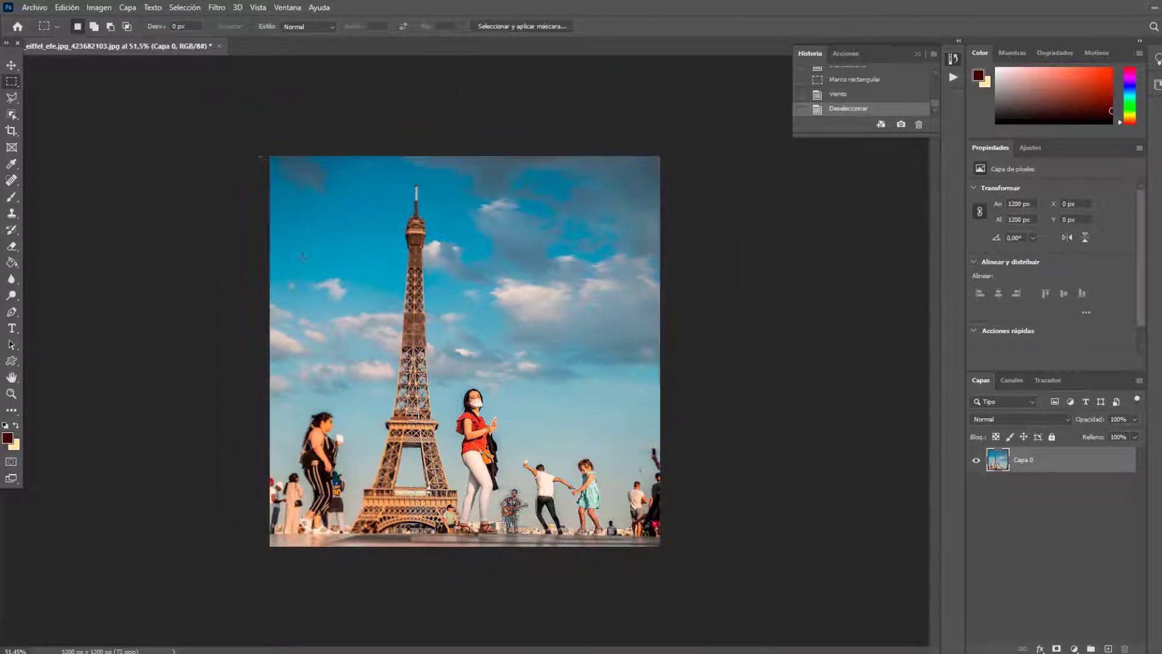
left_click_drag(266, 155, 662, 548)
key("ctrl+d")
key("ctrl+alt+z")
key("ctrl+alt+z")
key("ctrl+alt+z")
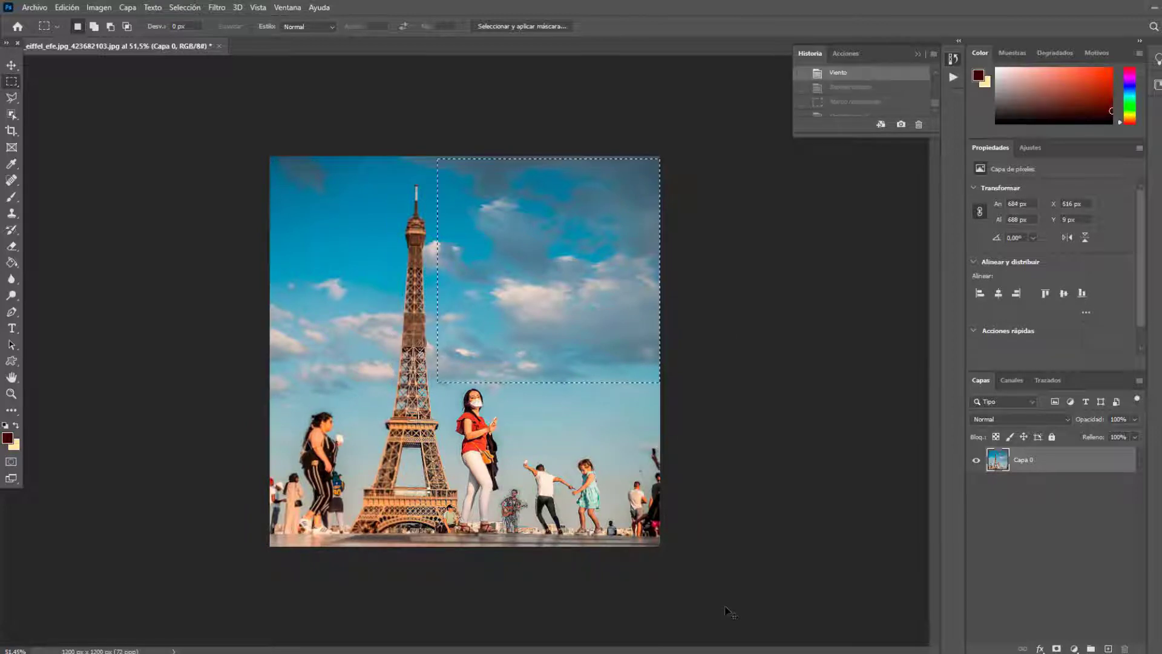
key("ctrl+alt+z")
key("ctrl+d")
Step: Crystallize the woman in black at left with Pixelizar > Cristalizar, then deselect
scroll(419, 327, "up", 5)
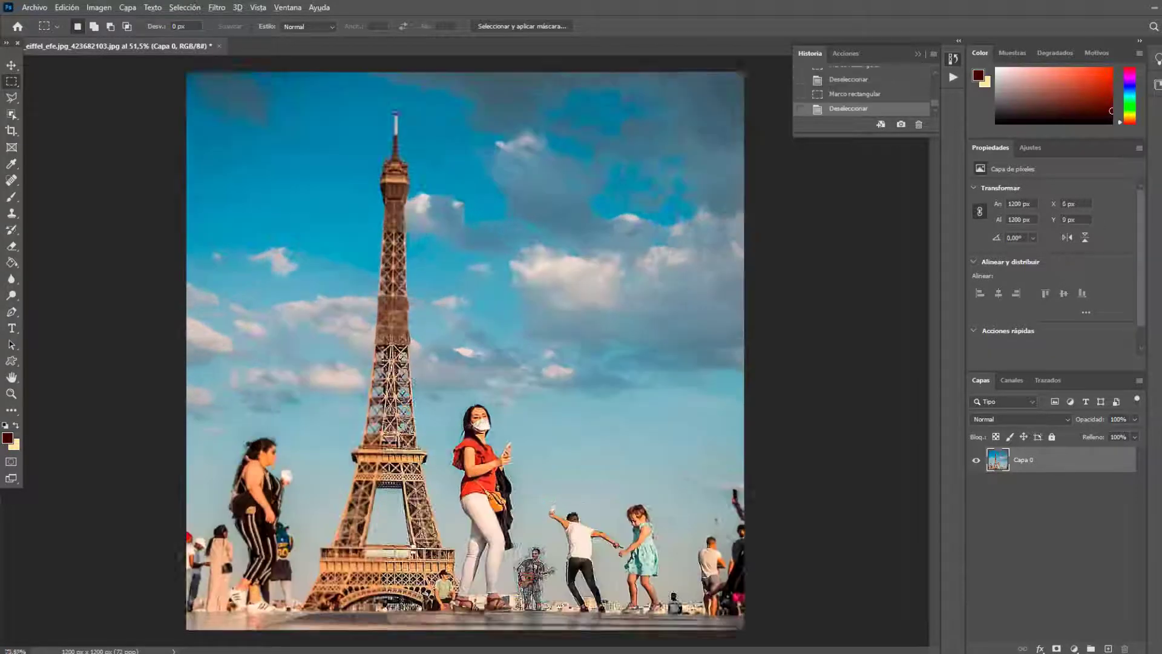
left_click(179, 7)
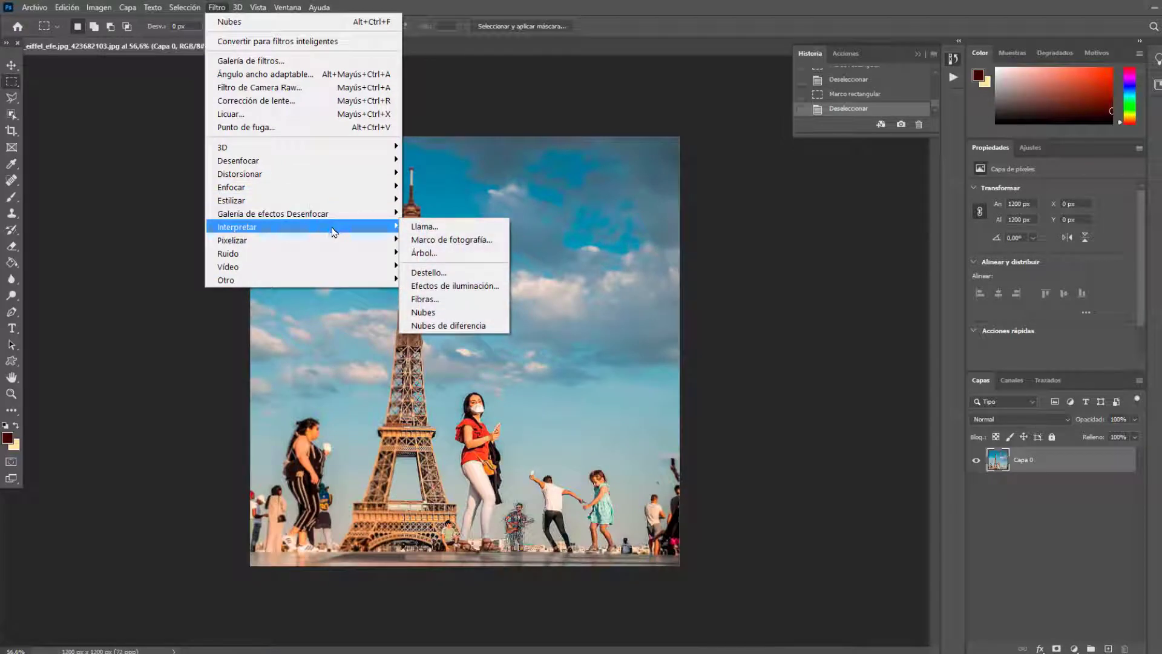
mouse_move(299, 240)
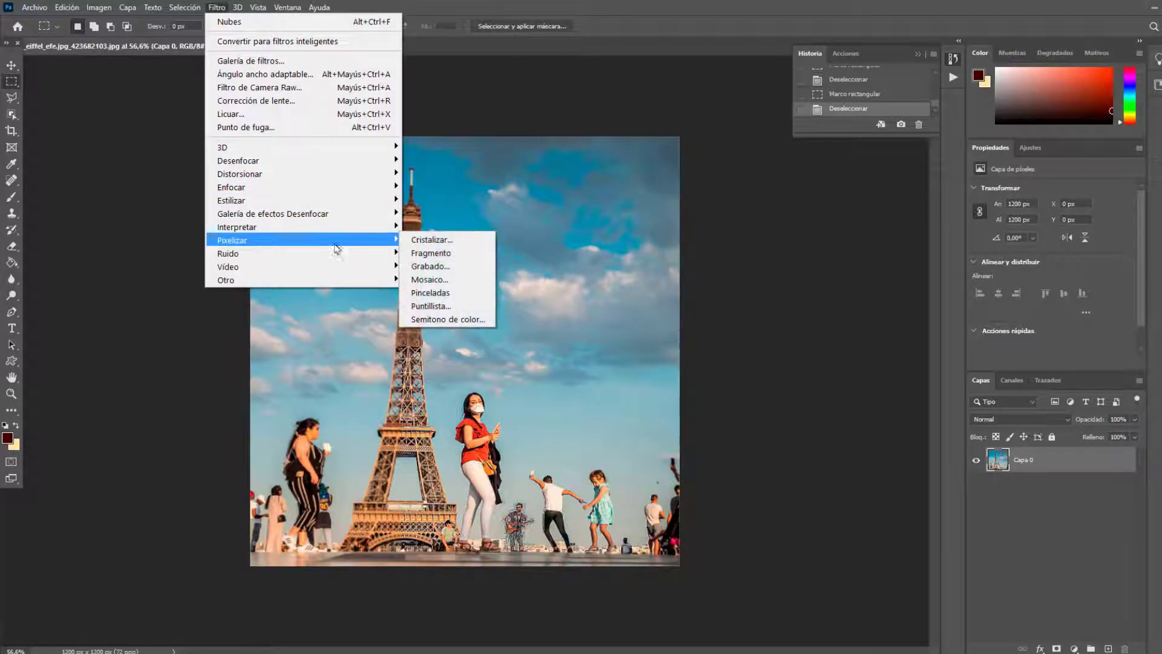
key("Escape")
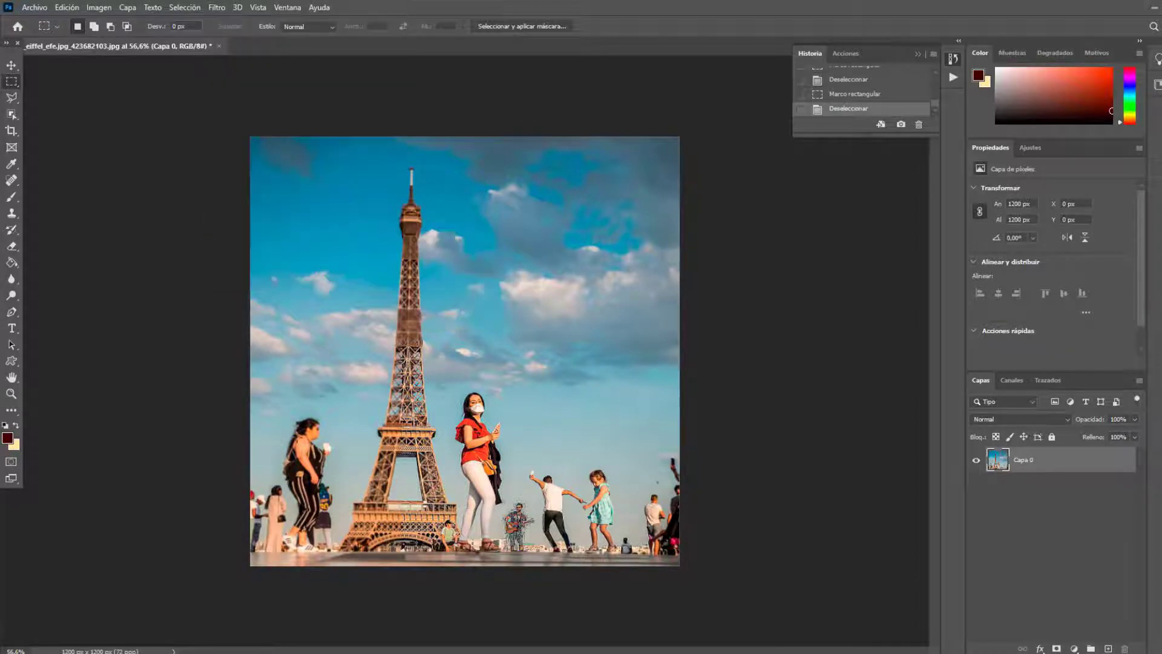
left_click_drag(263, 406, 346, 557)
left_click(184, 7)
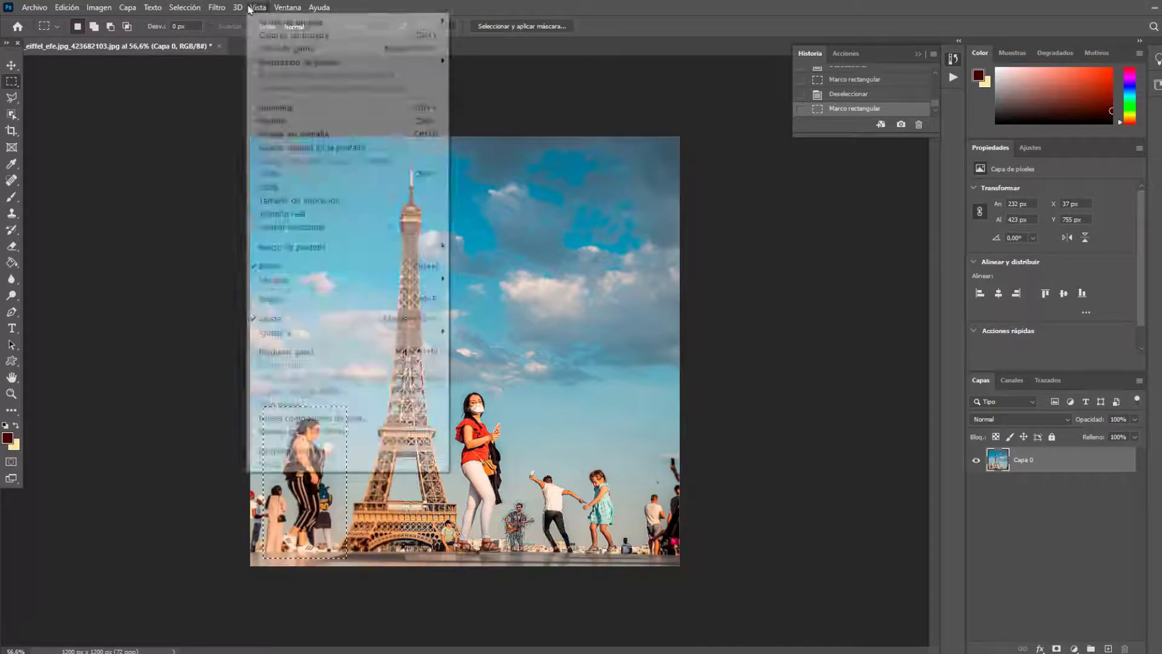
left_click(217, 7)
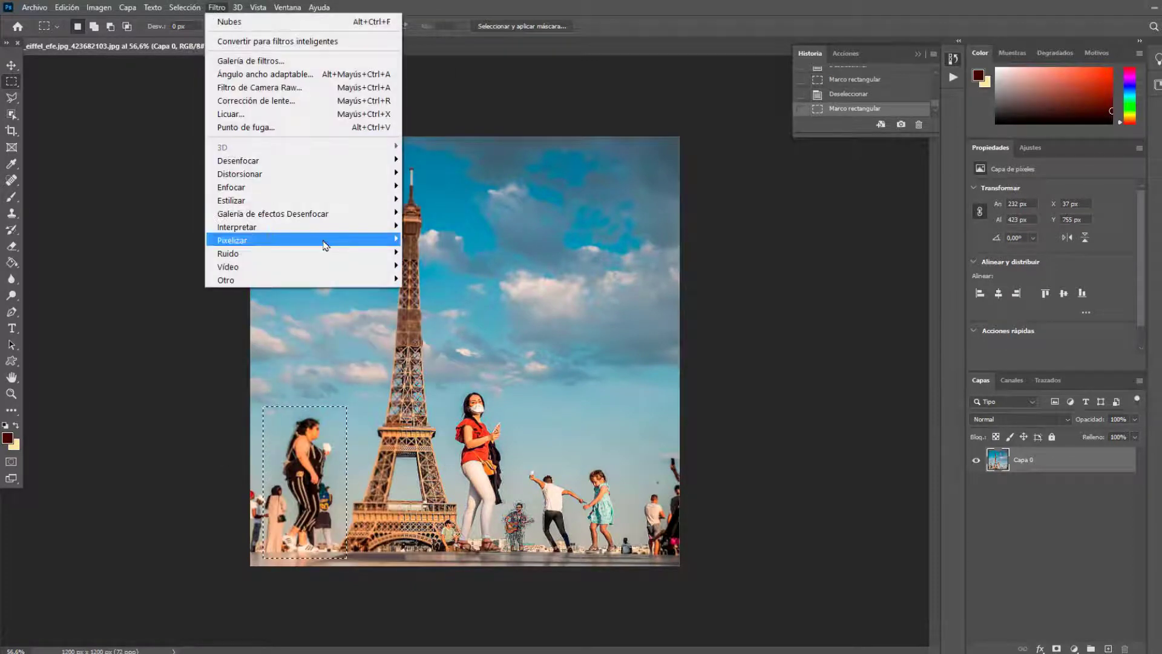
mouse_move(232, 239)
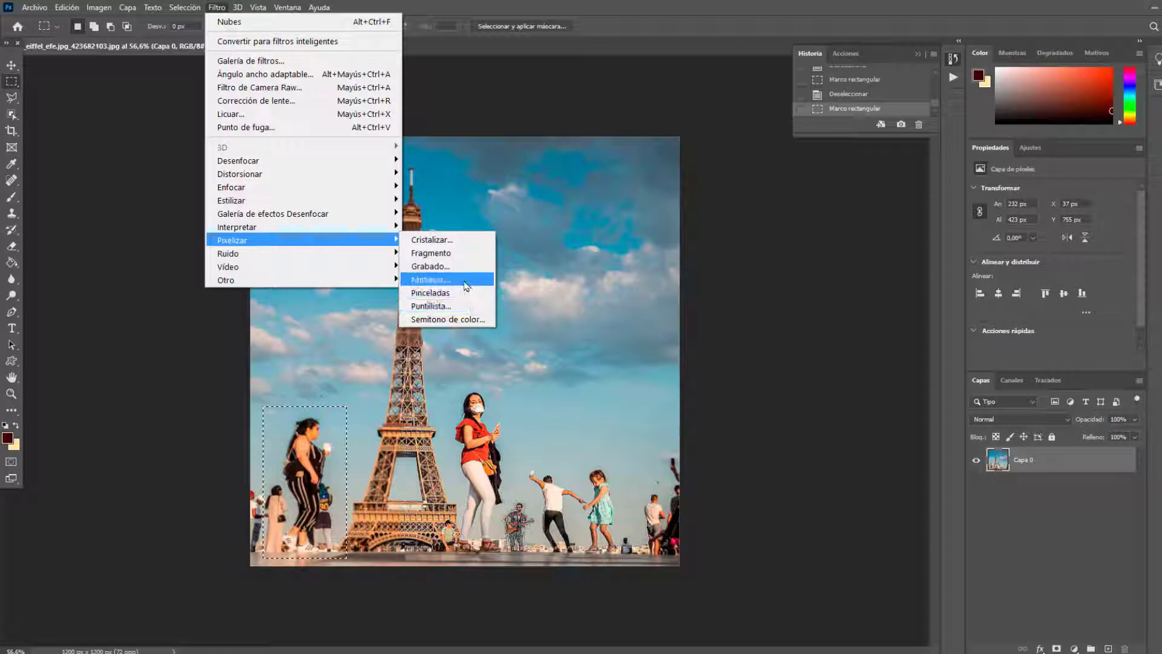
left_click(466, 241)
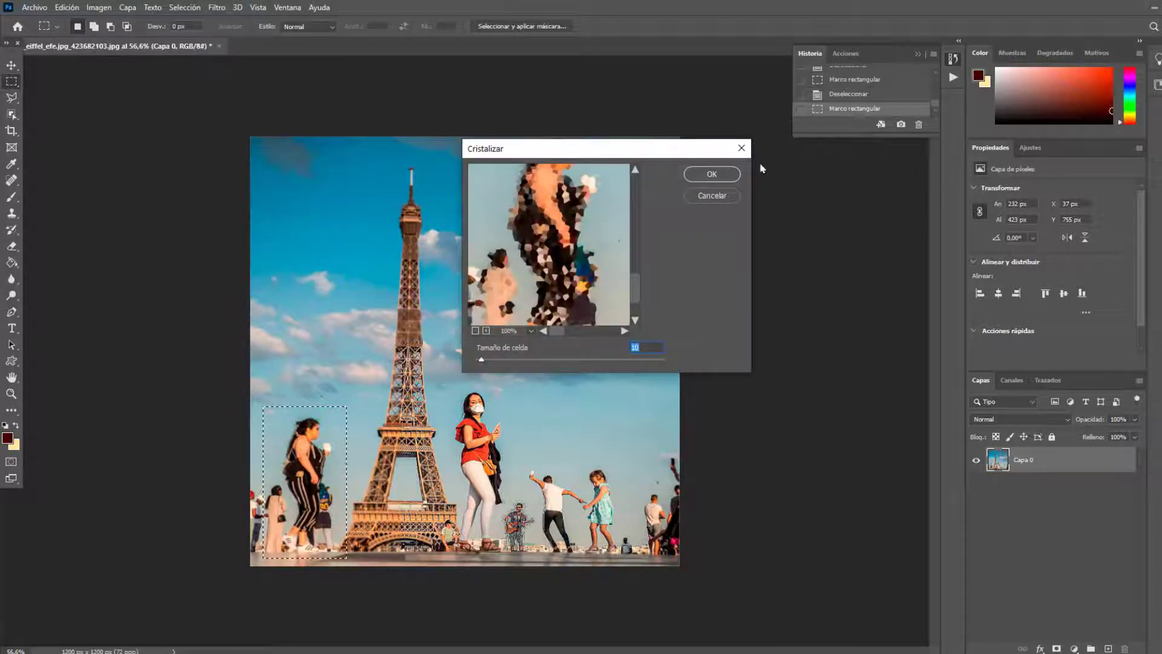
left_click(721, 173)
key("ctrl+d")
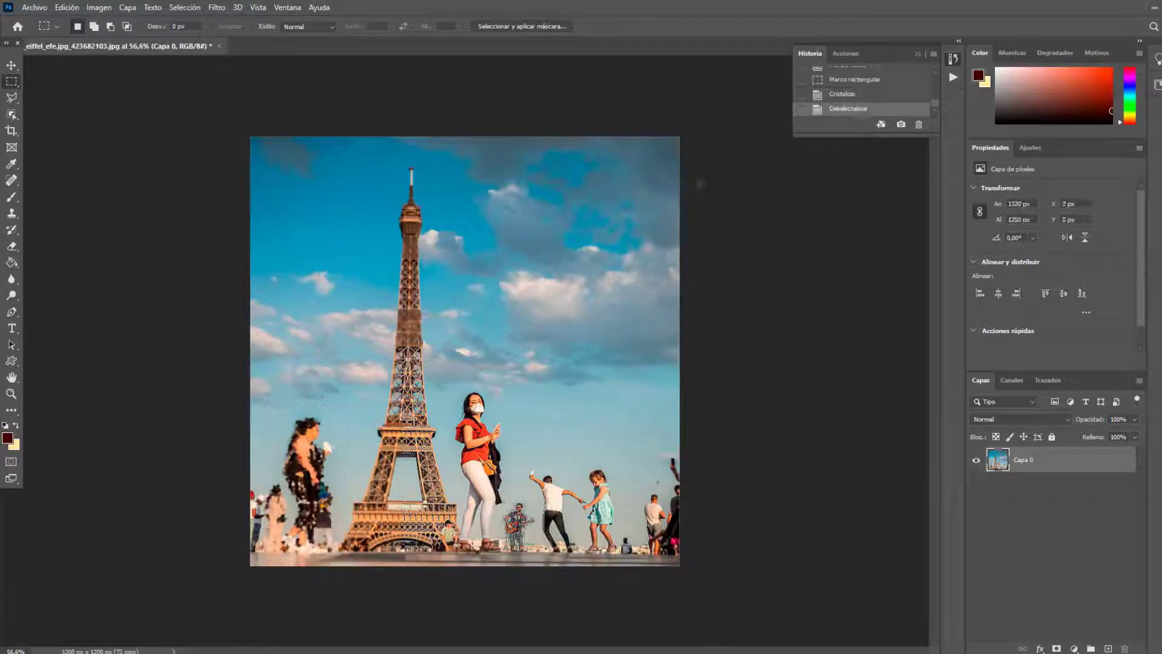
Step: Draw a rectangular selection around the woman in the red top
left_click(190, 6)
left_click(507, 378)
left_click_drag(442, 382, 524, 553)
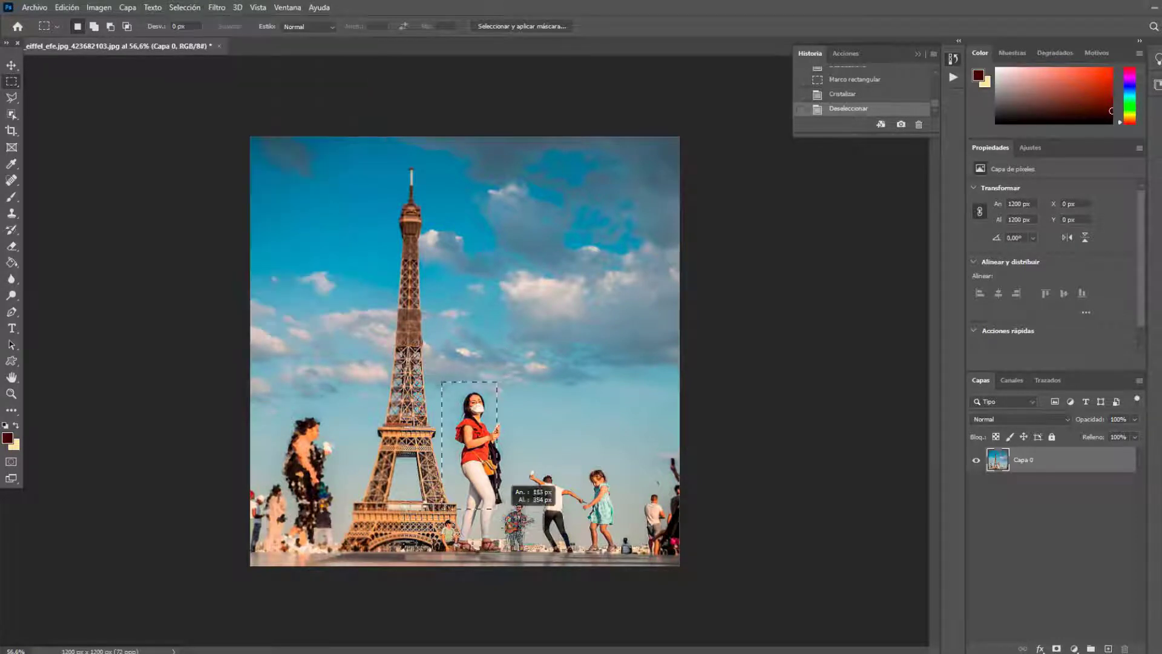
Step: Pixelate the woman in red with Pixelizar > Mosaico, then deselect
left_click(217, 8)
mouse_move(300, 239)
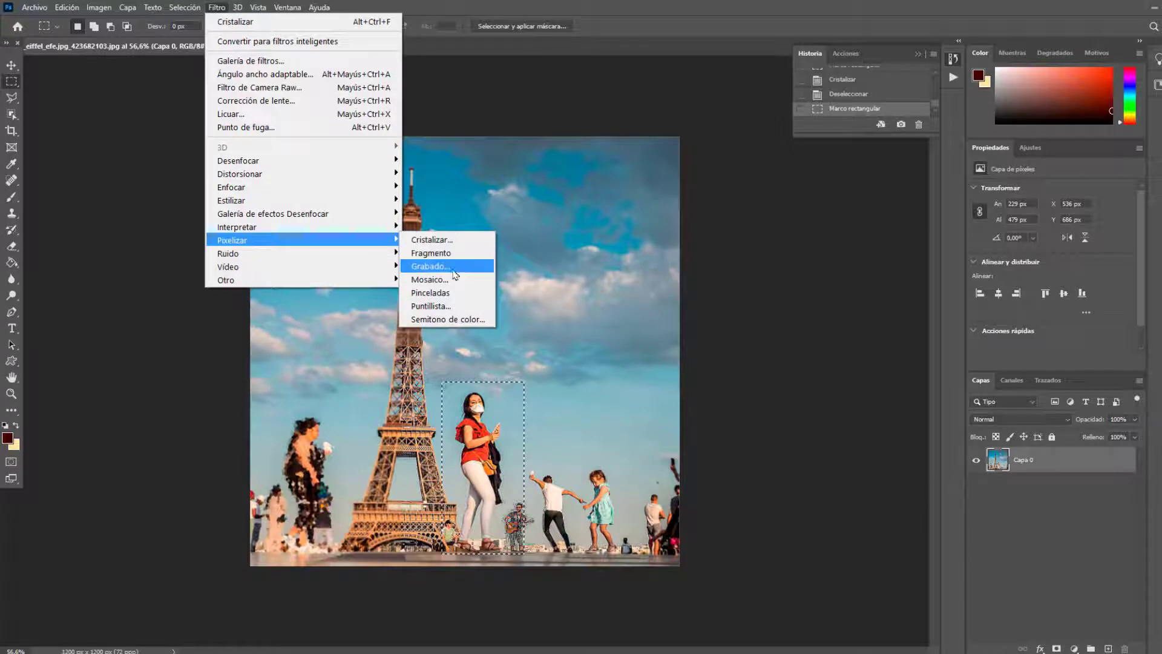
left_click(427, 289)
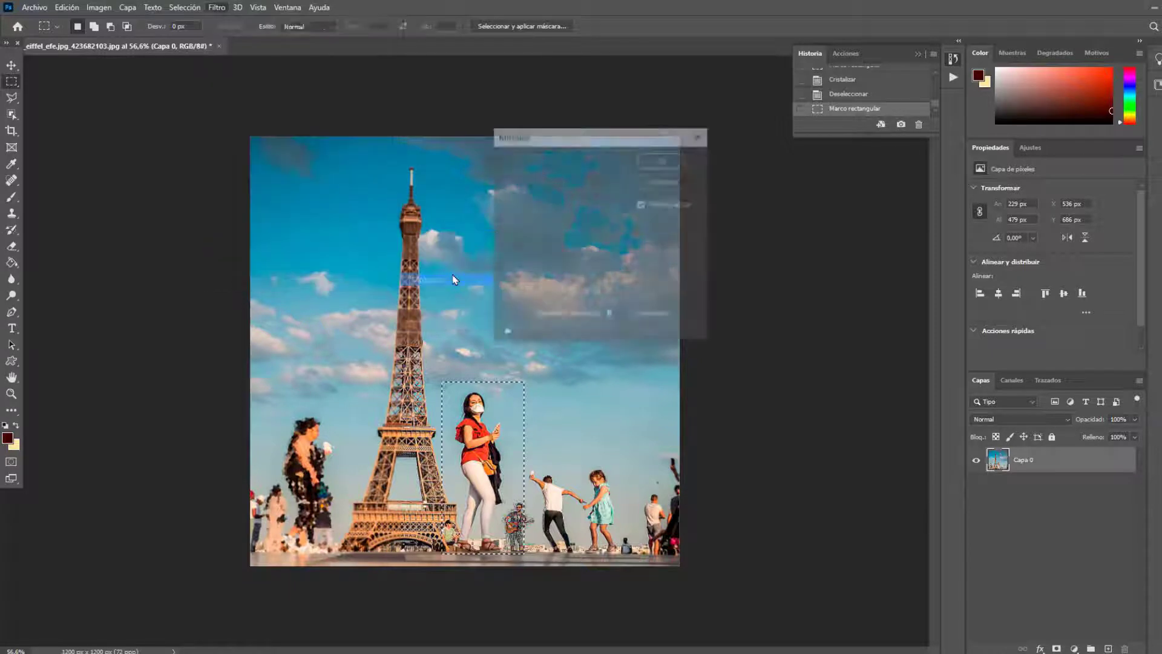
left_click(657, 165)
key("ctrl+d")
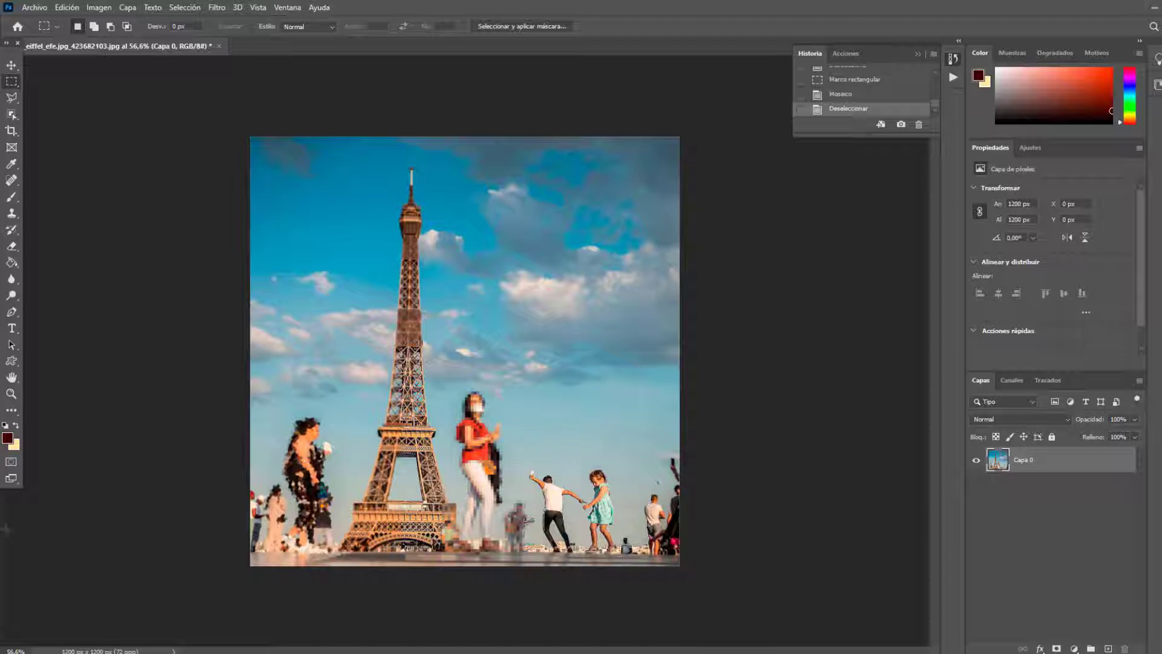
Step: Undo three times to remove the mosaic and crystallize effects
key("ctrl+z")
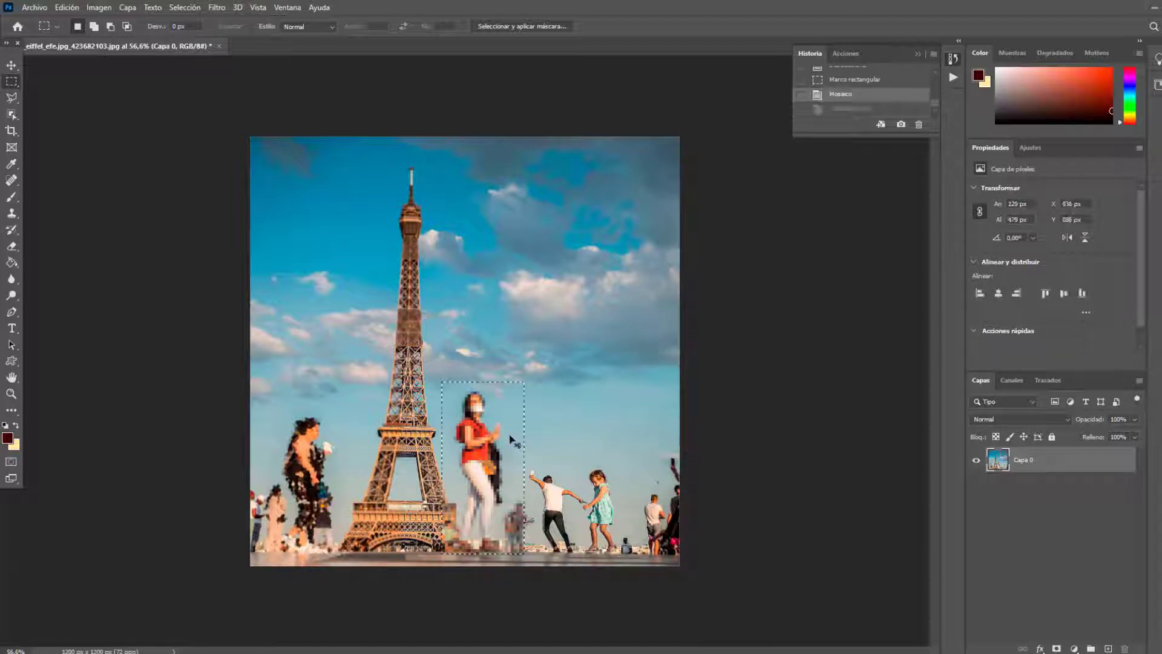
key("ctrl+z")
key("ctrl+z")
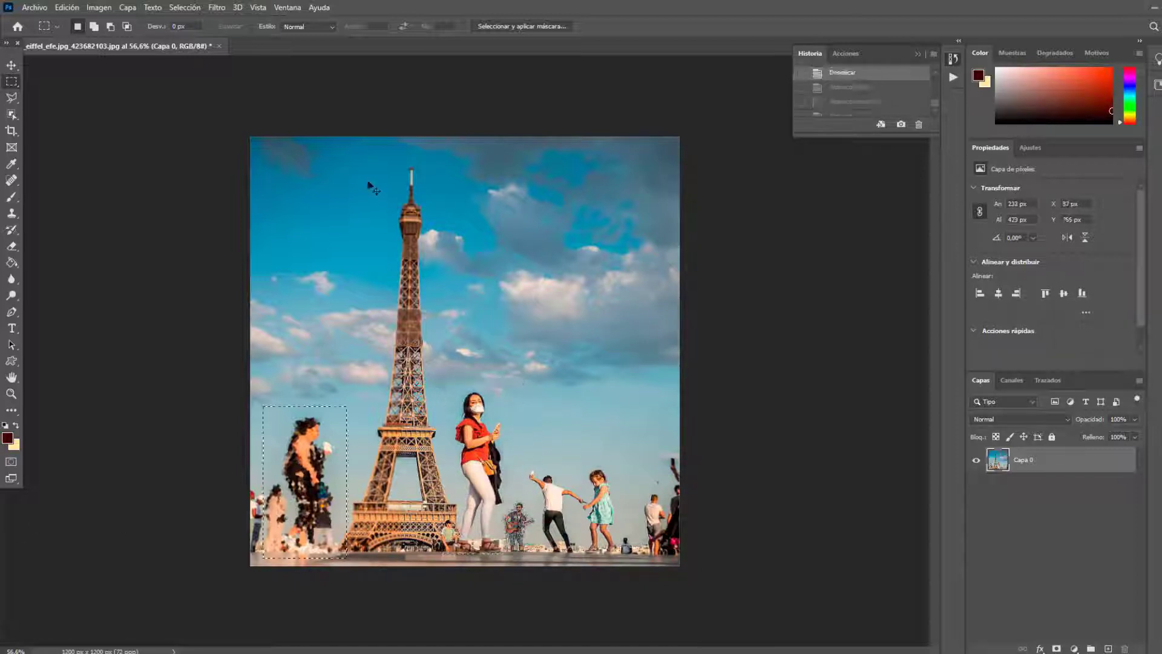
key("ctrl+z")
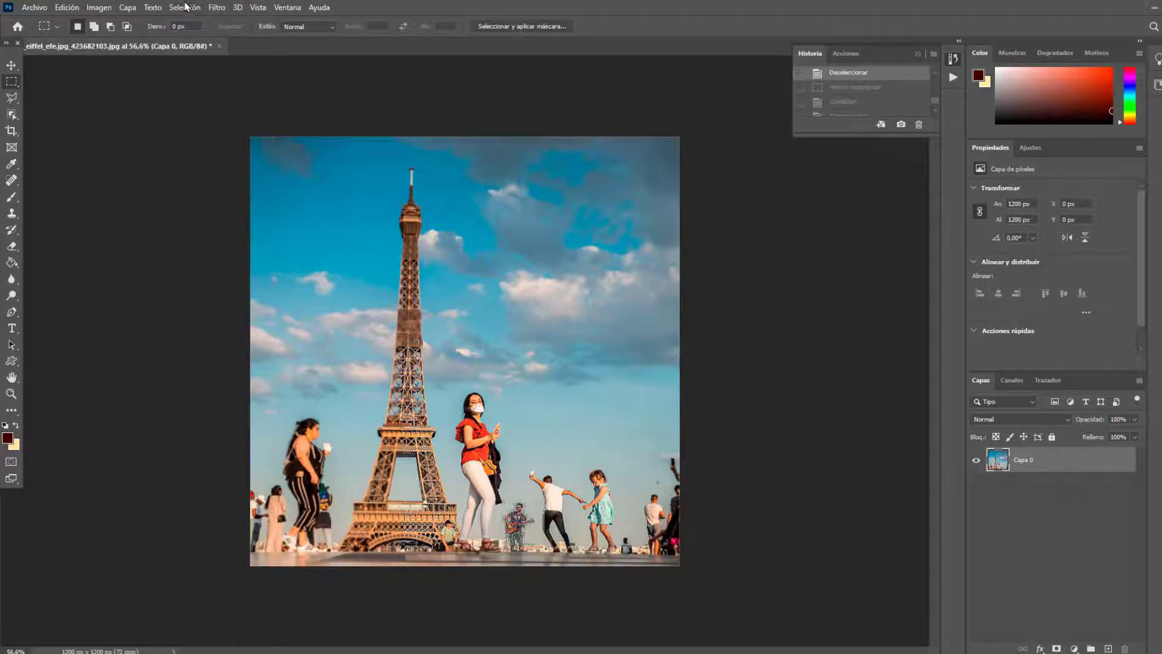
Step: Marquee-select the sky across the upper part of the photo
left_click(185, 7)
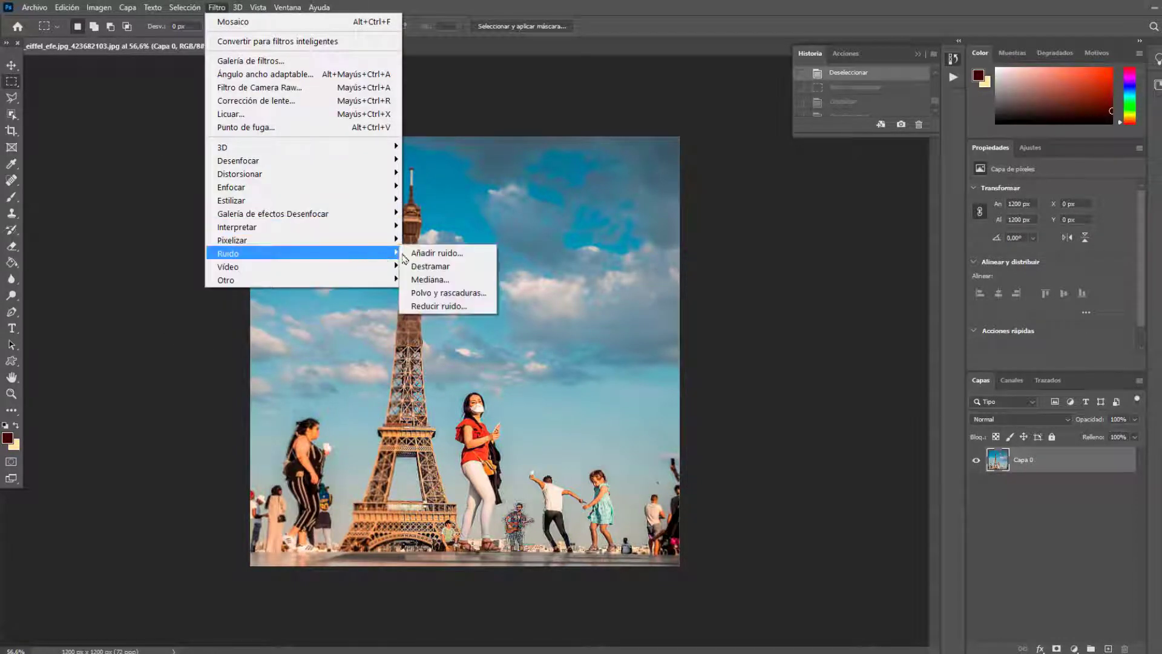
mouse_move(228, 253)
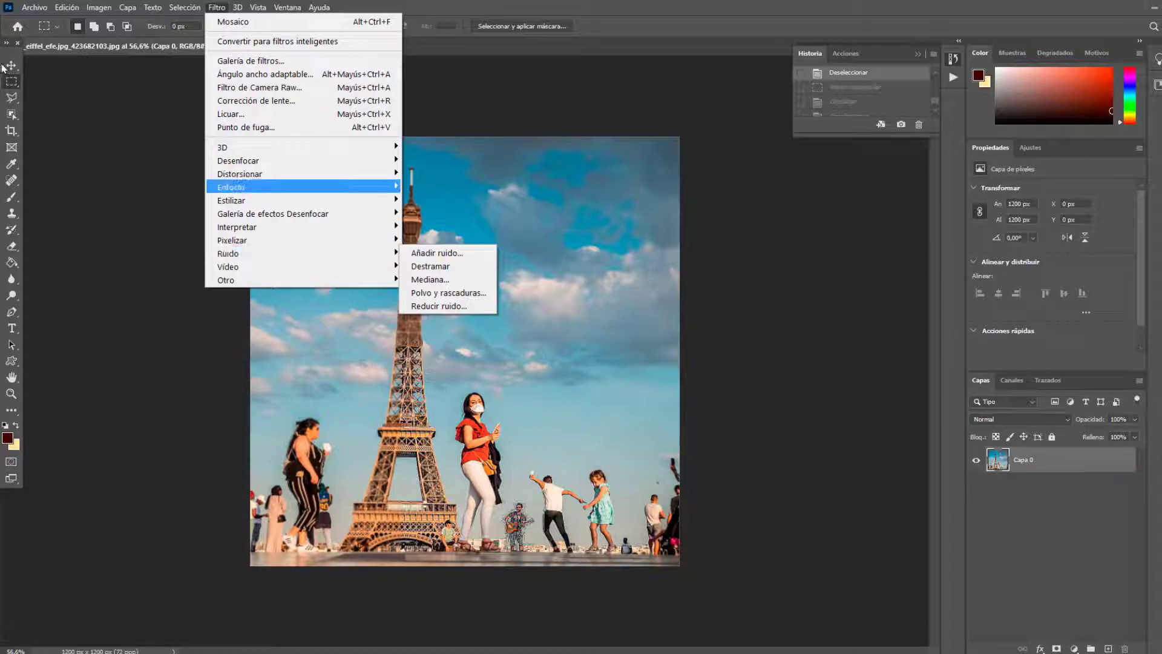
left_click(445, 217)
left_click_drag(233, 121, 721, 396)
left_click(721, 396)
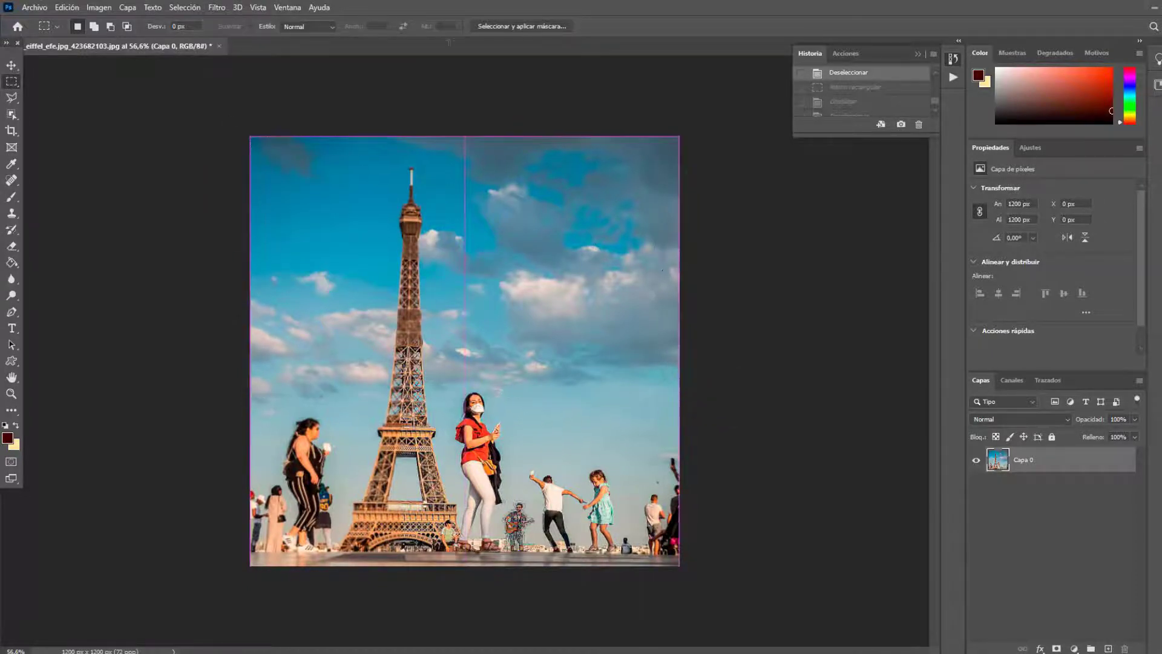
left_click_drag(248, 397, 684, 134)
Step: Add 23,95% noise to the sky with Ruido > Añadir ruido, deselect, then marquee the whole image
left_click(217, 8)
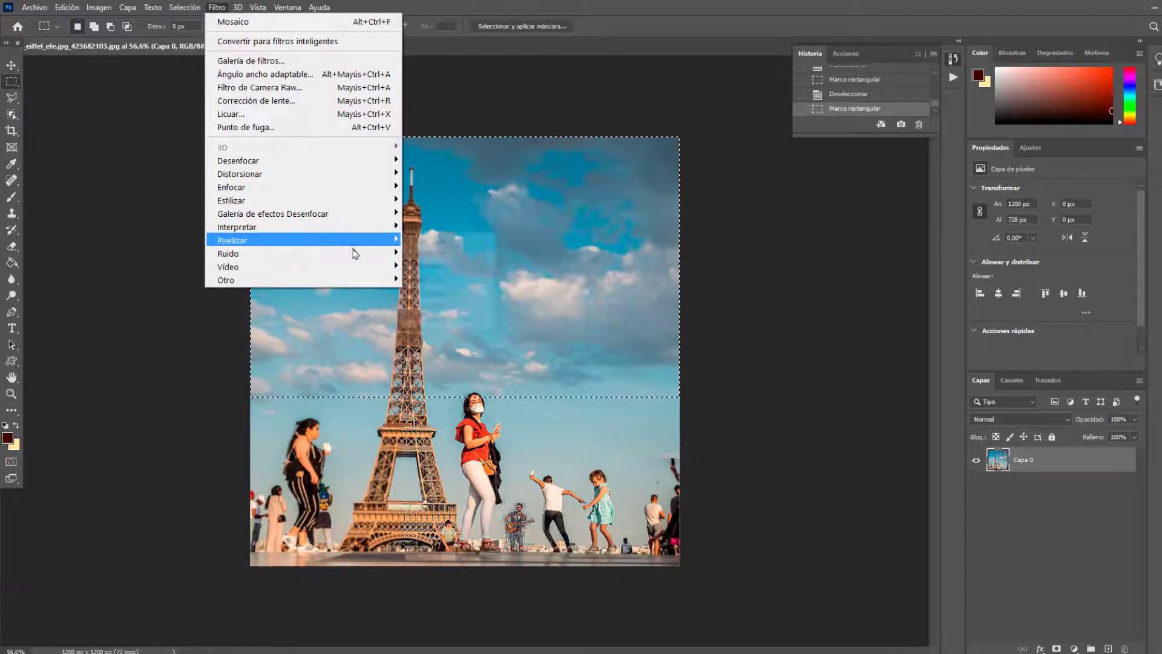
mouse_move(228, 253)
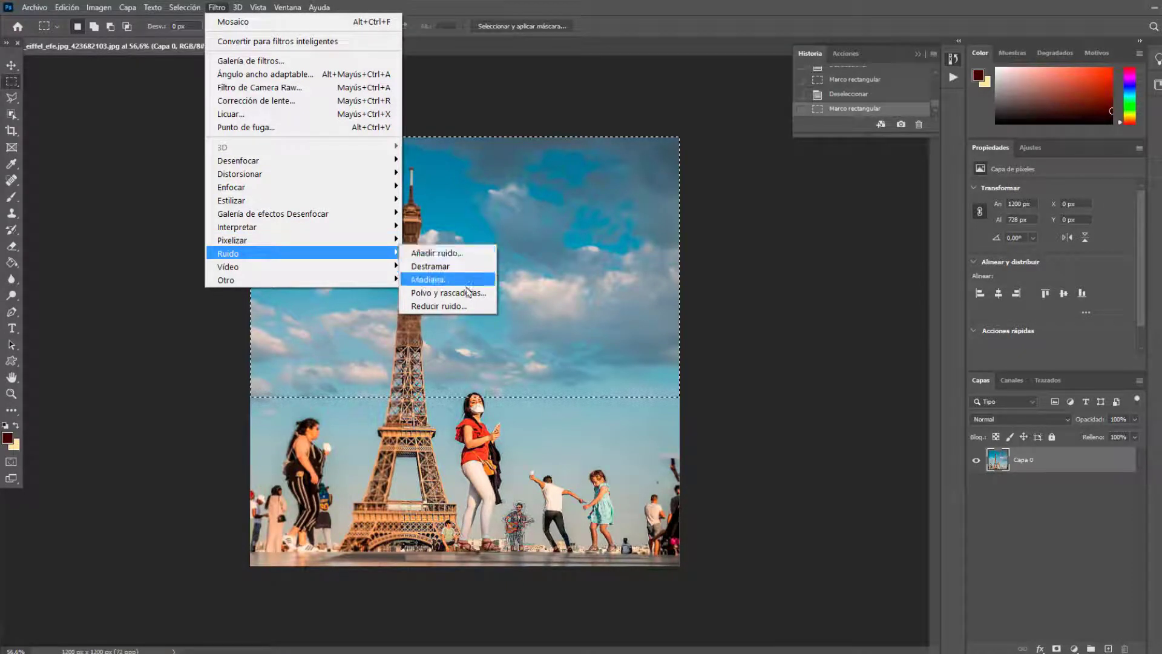
left_click(436, 253)
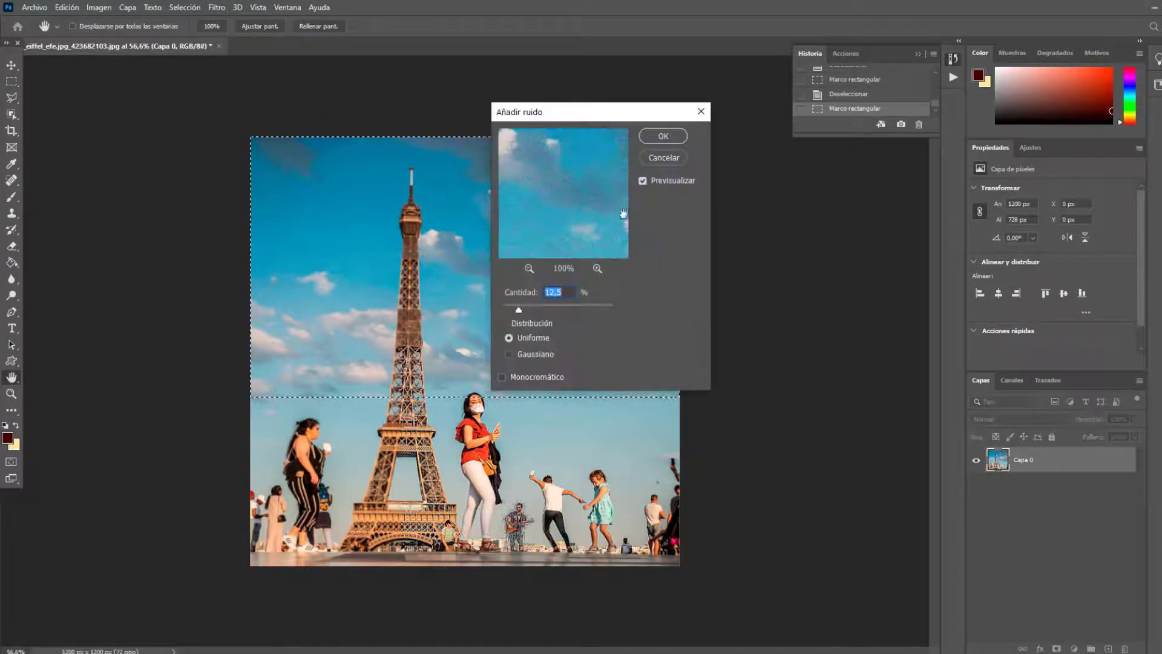
left_click_drag(518, 309, 533, 309)
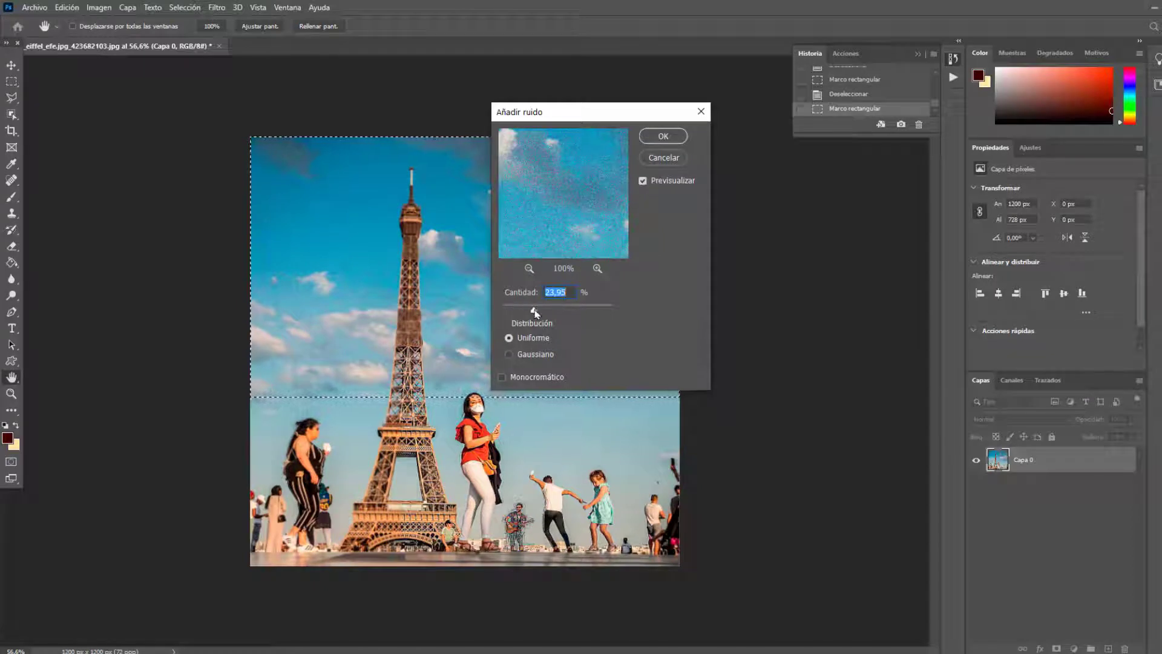
left_click(661, 137)
key("m")
key("ctrl+d")
left_click_drag(215, 110, 687, 572)
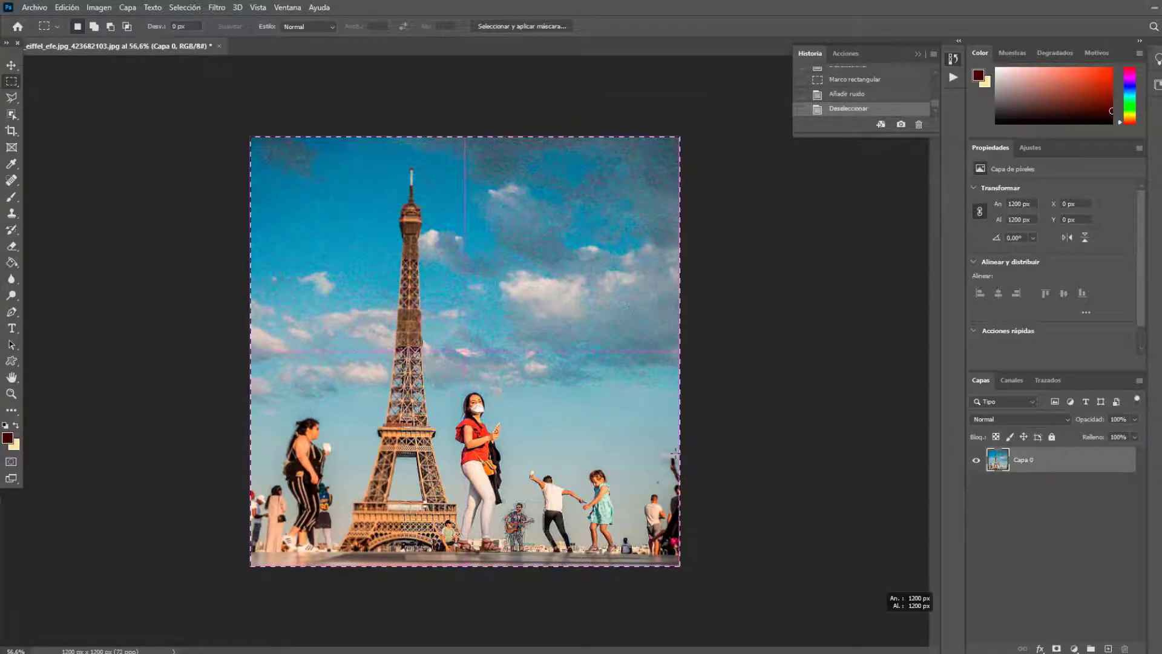
left_click(217, 8)
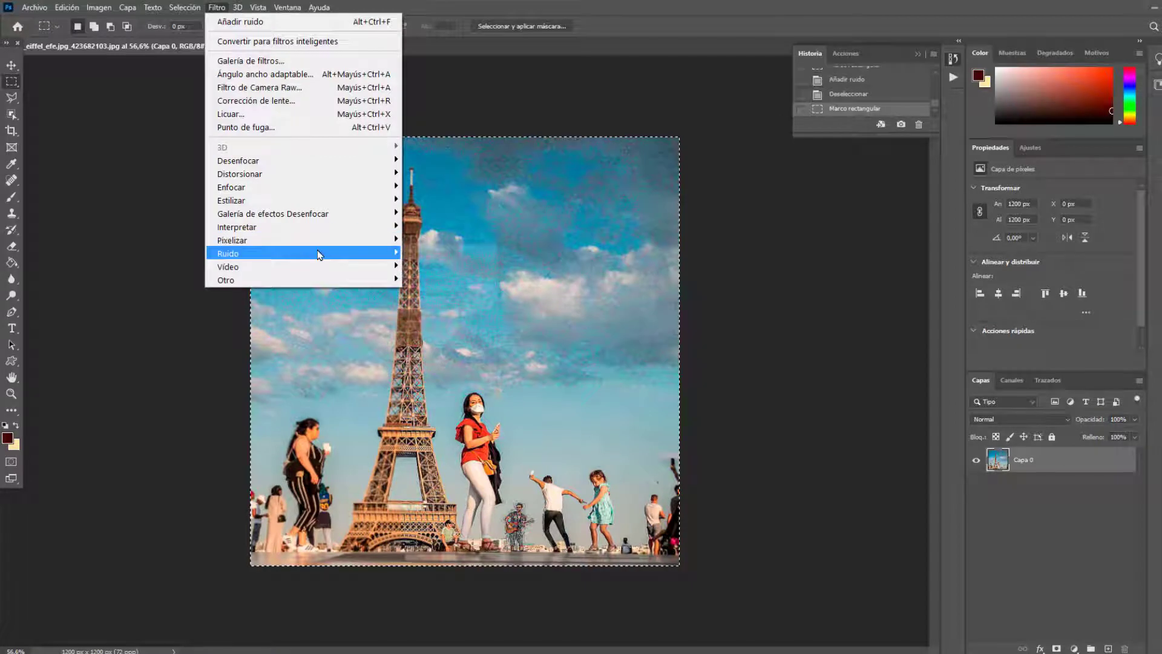
mouse_move(273, 253)
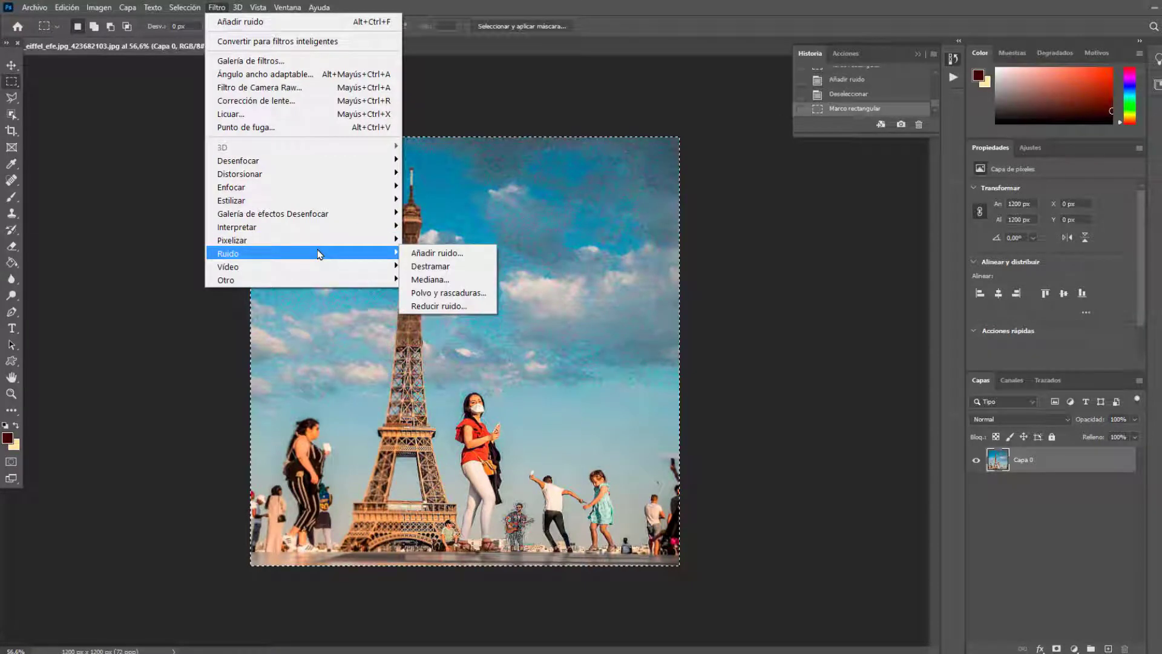
Step: Preview 63,51% Añadir ruido on the whole image, cancel it, and deselect
left_click(444, 254)
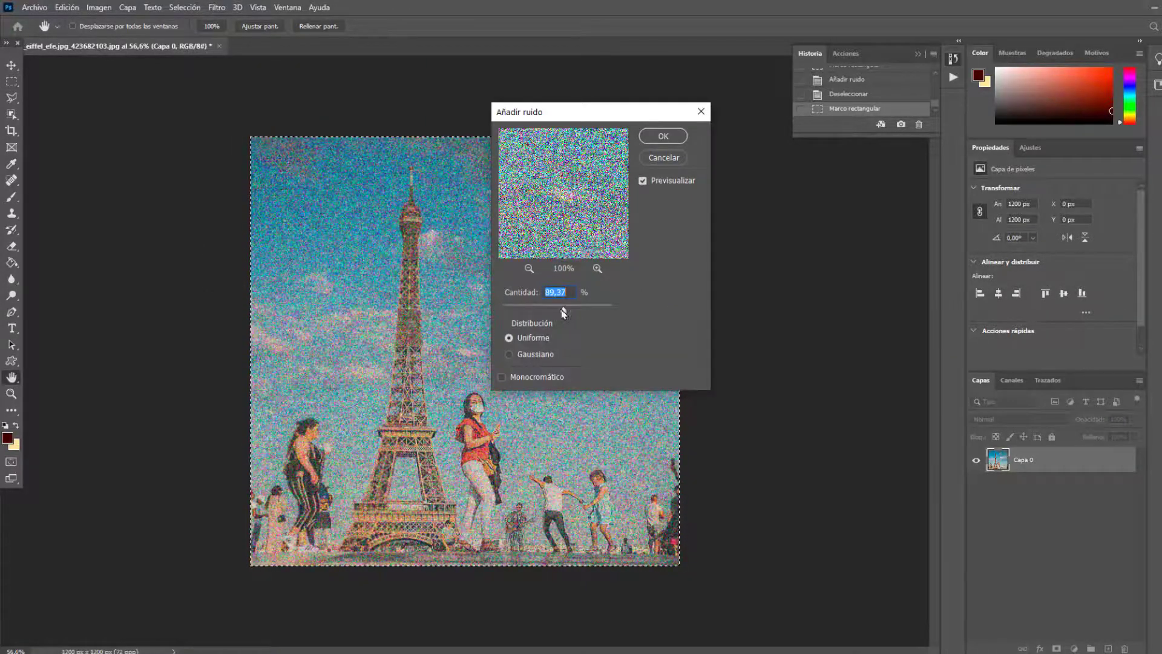
left_click_drag(542, 313, 552, 310)
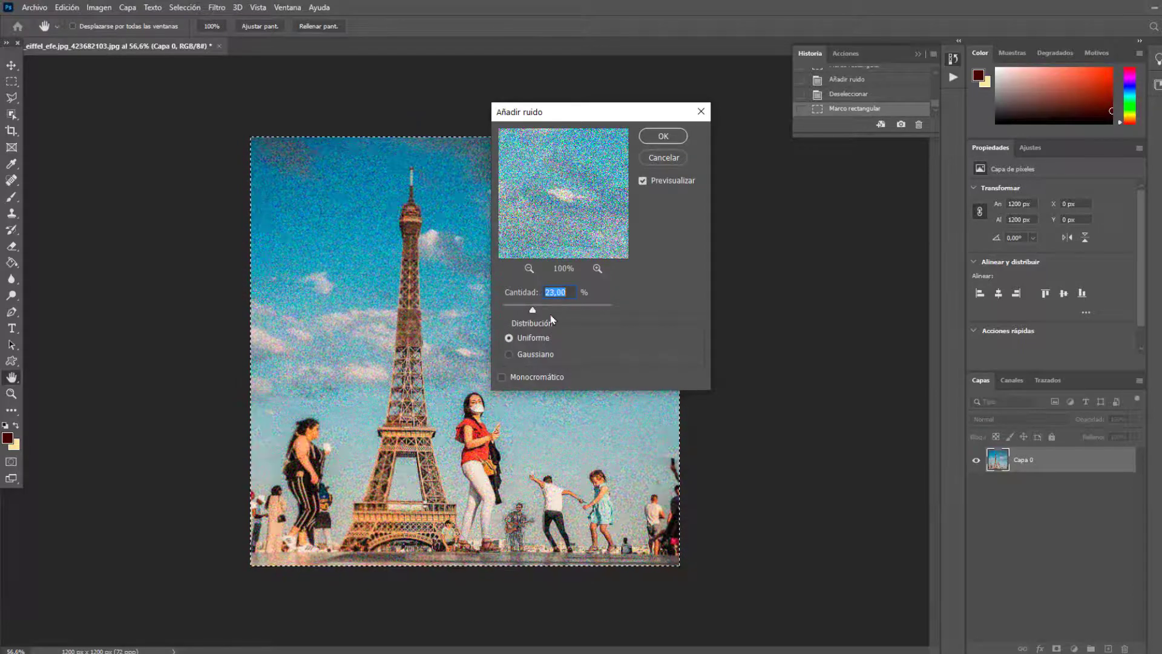
left_click_drag(563, 115, 767, 88)
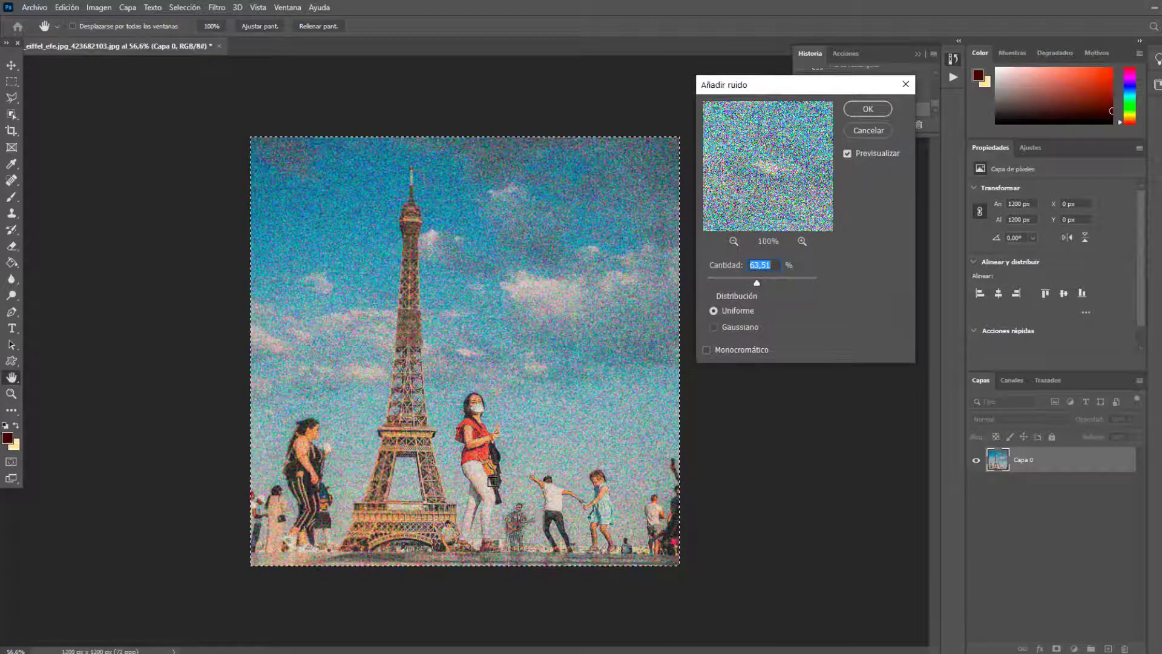
left_click(867, 133)
left_click(184, 7)
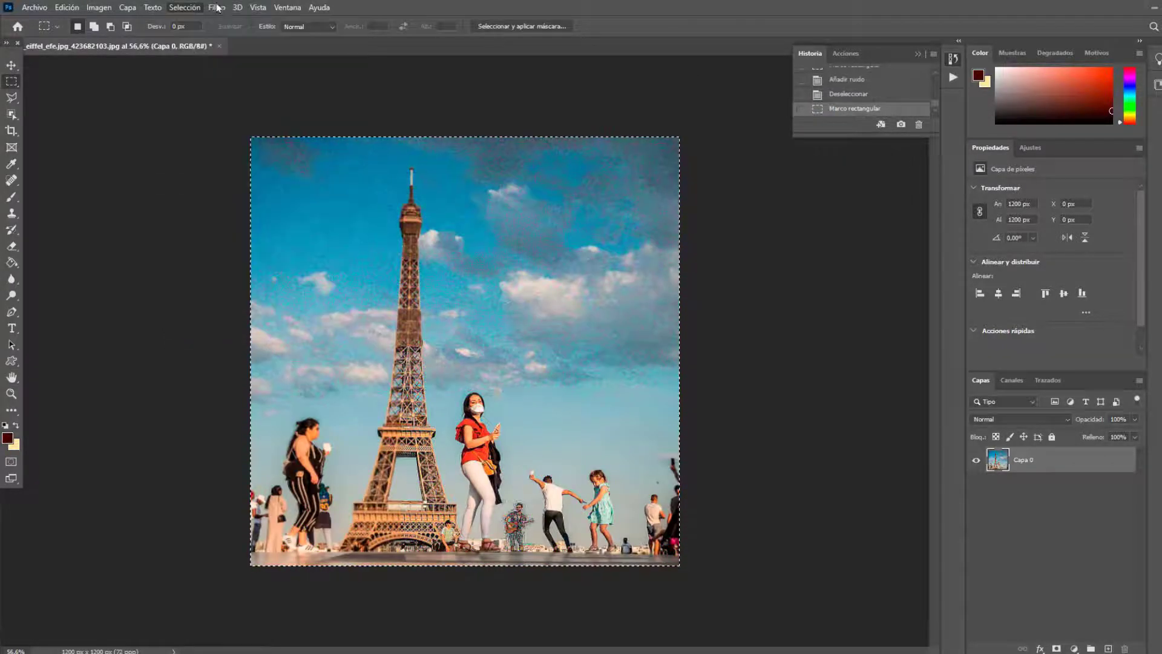
left_click(216, 8)
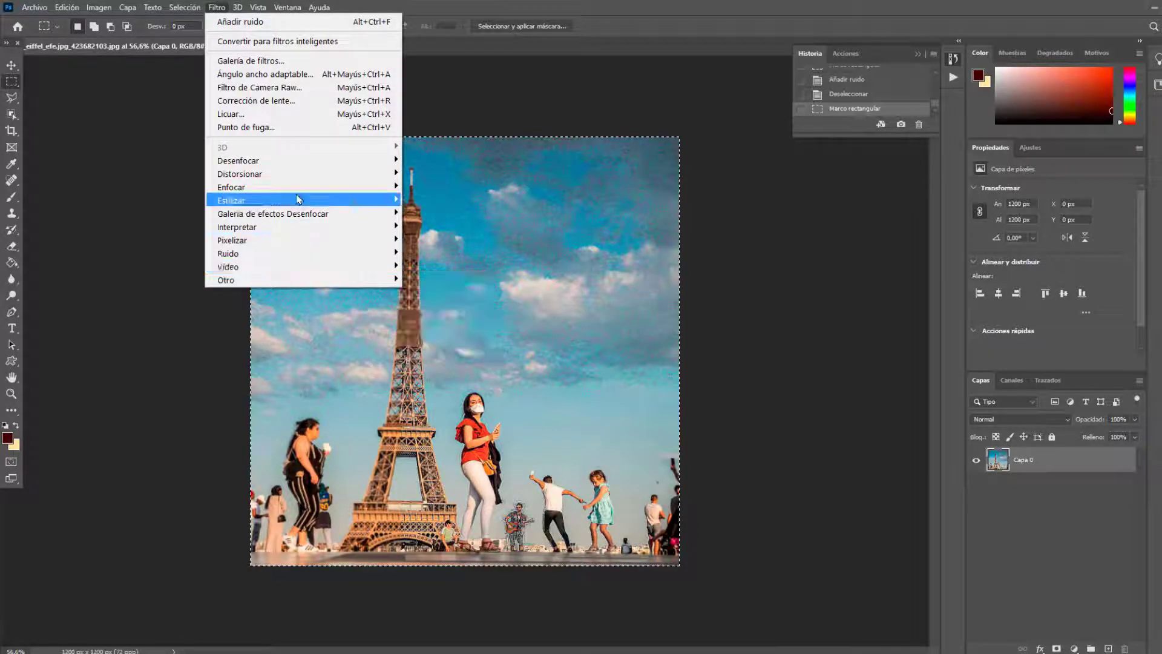
mouse_move(238, 160)
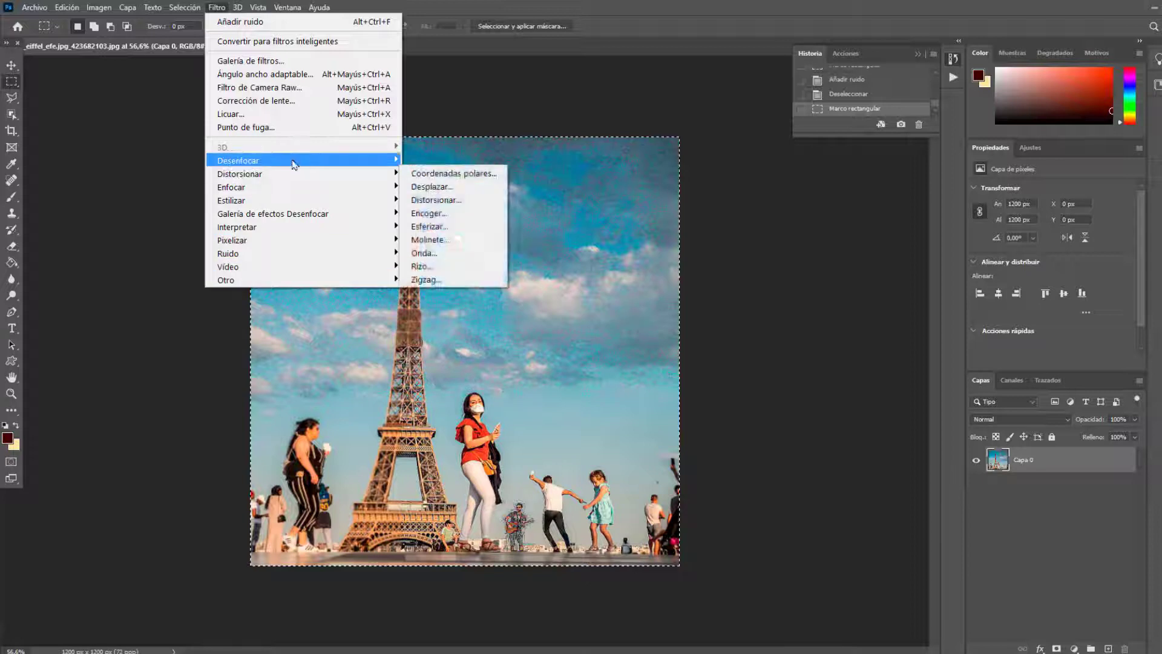
key("Escape")
key("ctrl+d")
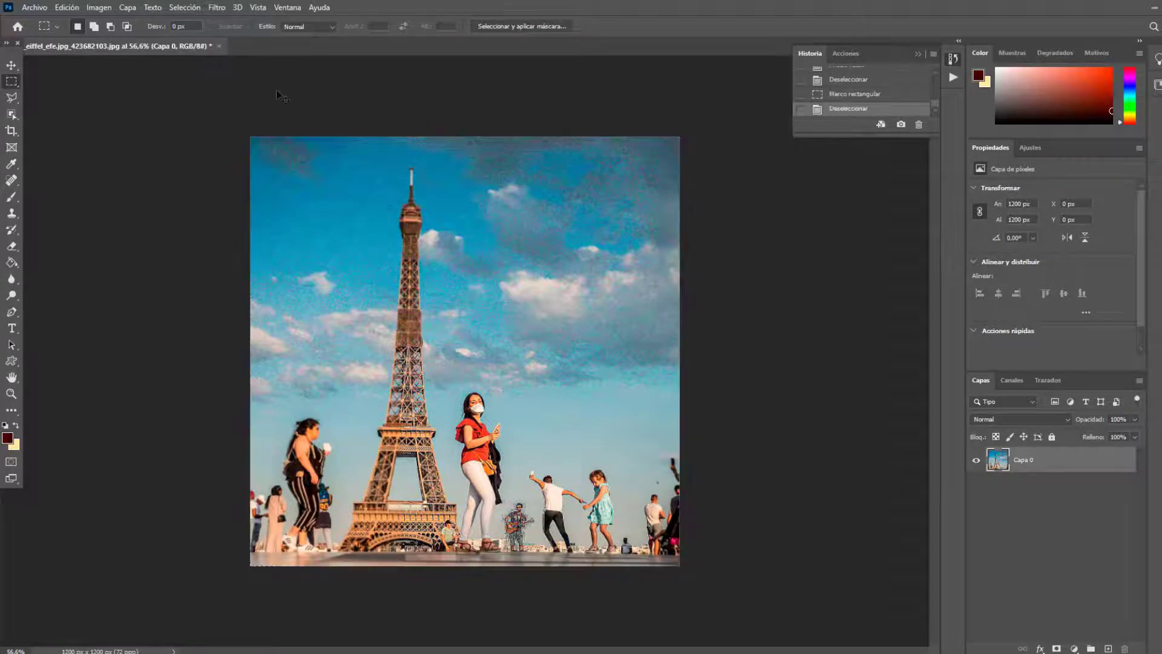
Step: Apply 3D > Generar mapa normal with the embedded profile, Baja 18% and Media 19%
left_click(217, 7)
mouse_move(272, 147)
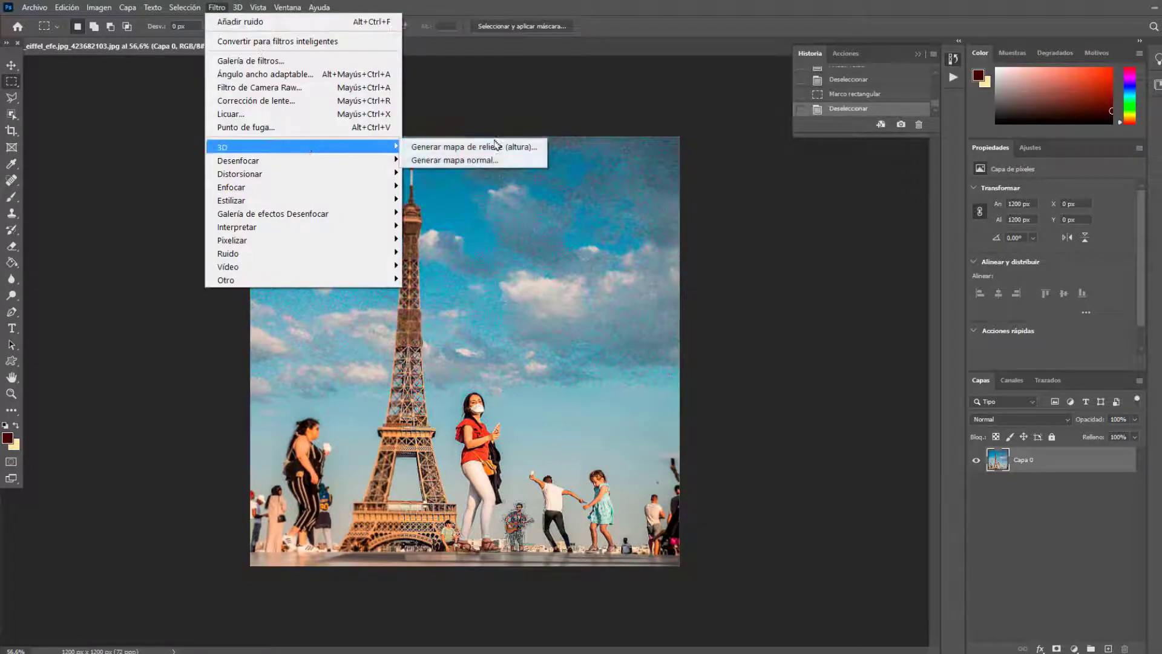
left_click(492, 160)
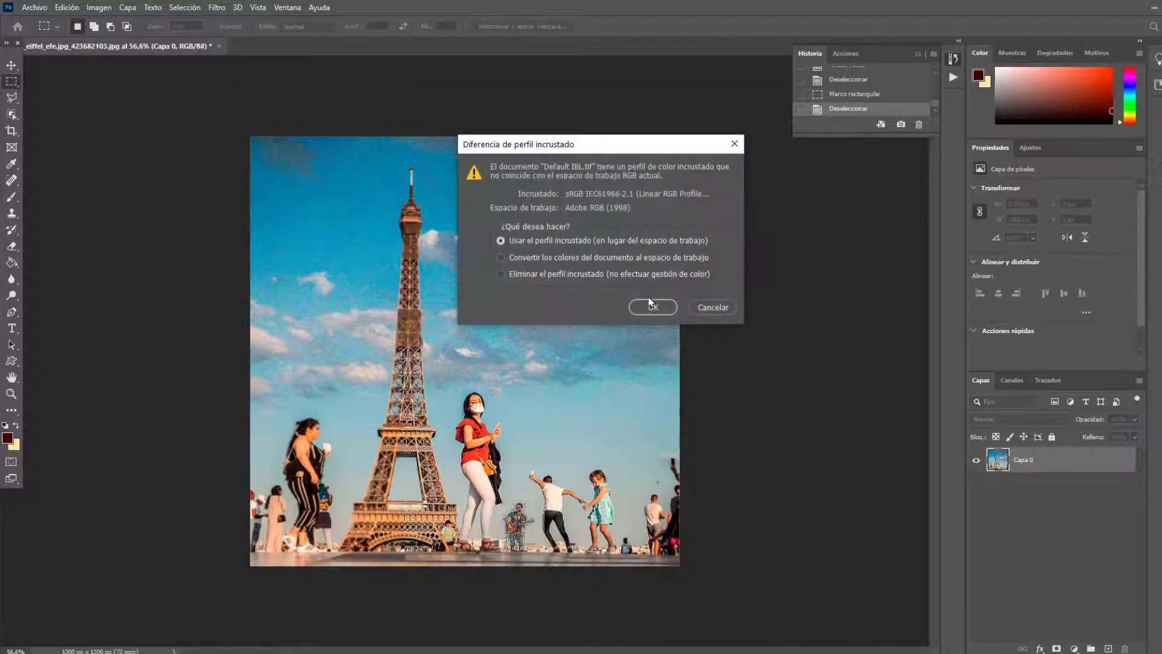
left_click(651, 310)
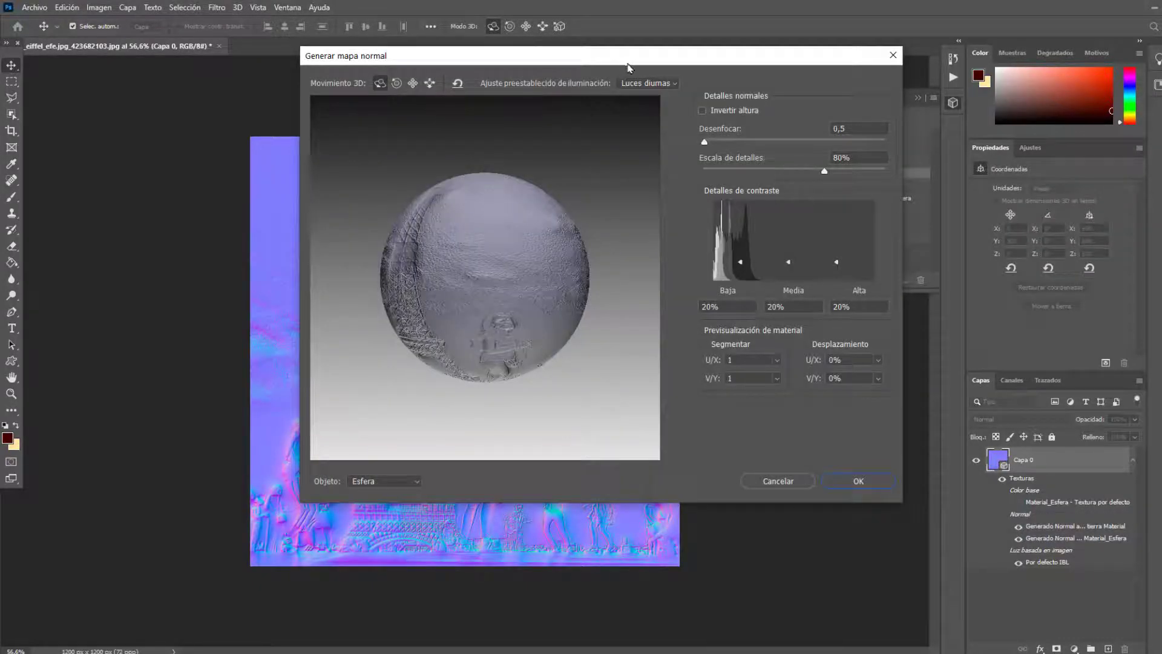
mouse_move(627, 63)
left_mouse_down()
mouse_move(954, 182)
mouse_move(821, 98)
left_mouse_up()
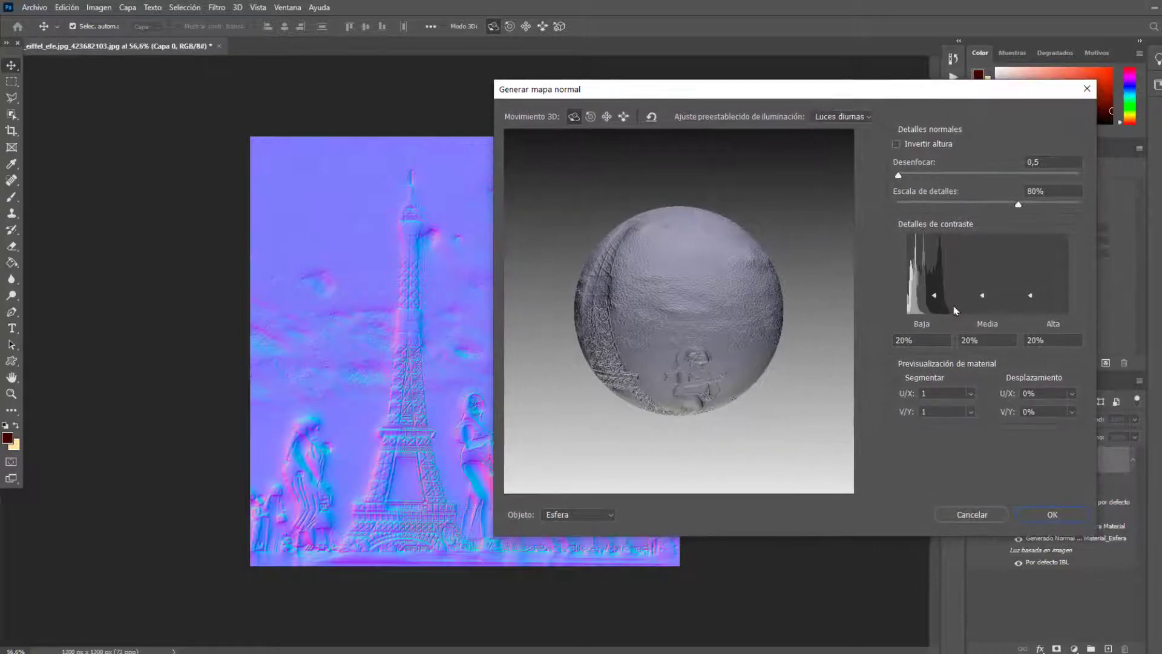
left_click(935, 296)
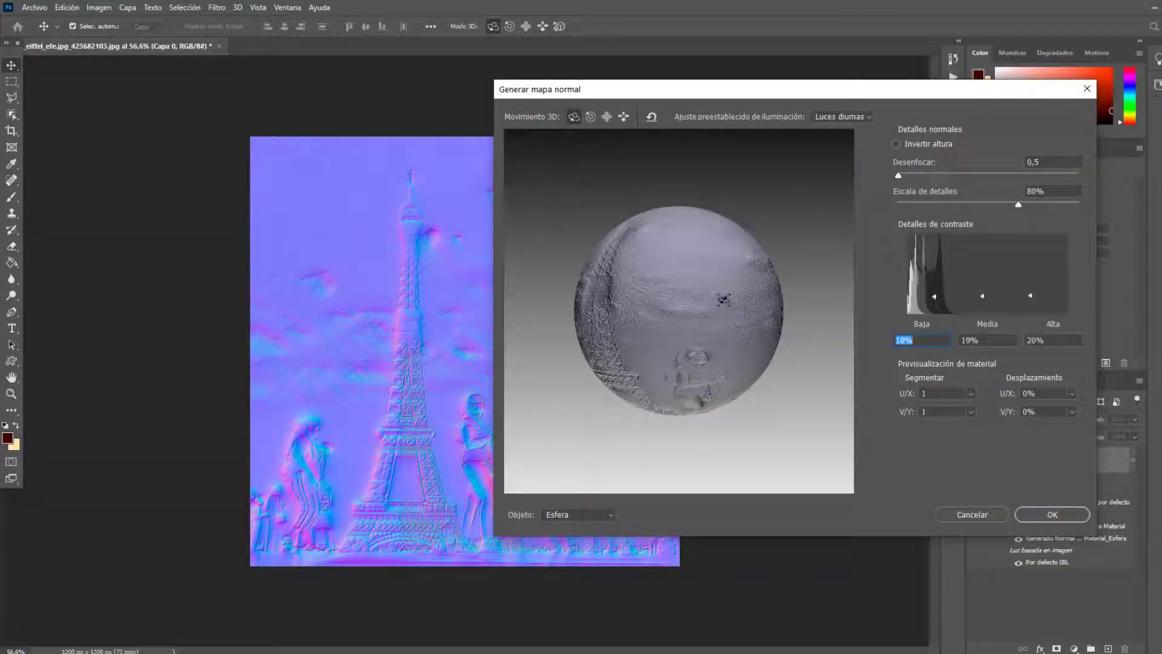
mouse_move(723, 299)
left_mouse_down()
mouse_move(653, 305)
mouse_move(678, 301)
left_mouse_up()
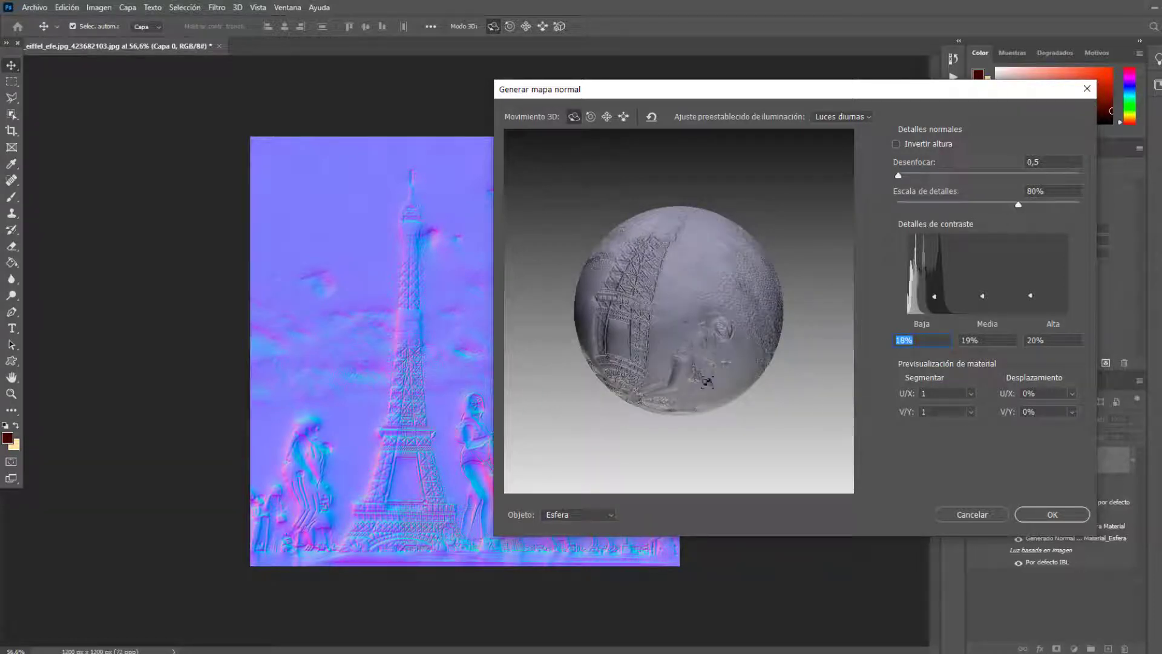
left_click(1042, 520)
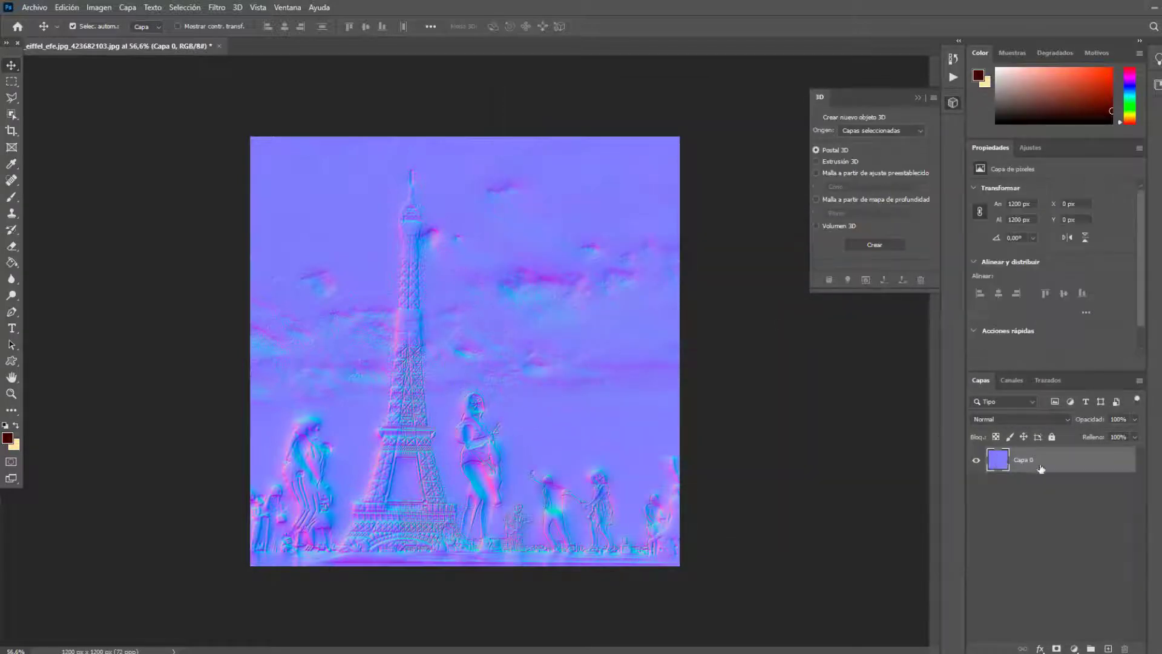
Step: Choose Extrusión 3D with source Capas seleccionadas, then open and close Capa 0's layer style
left_click(841, 162)
left_click(858, 131)
left_click(847, 150)
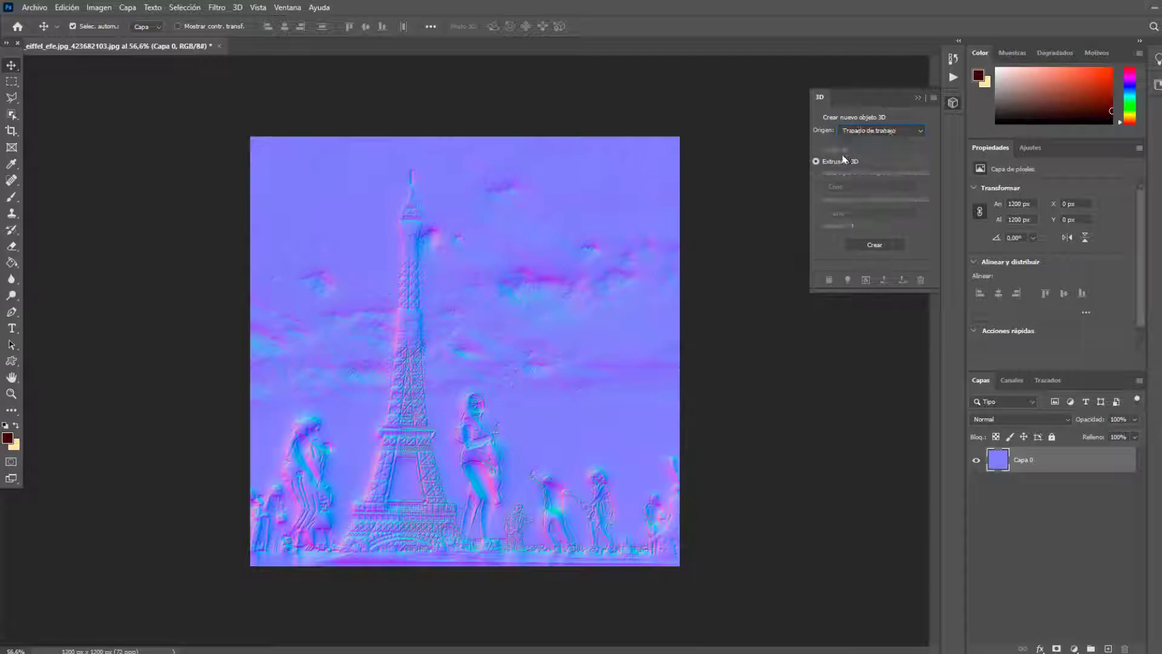
left_click(865, 130)
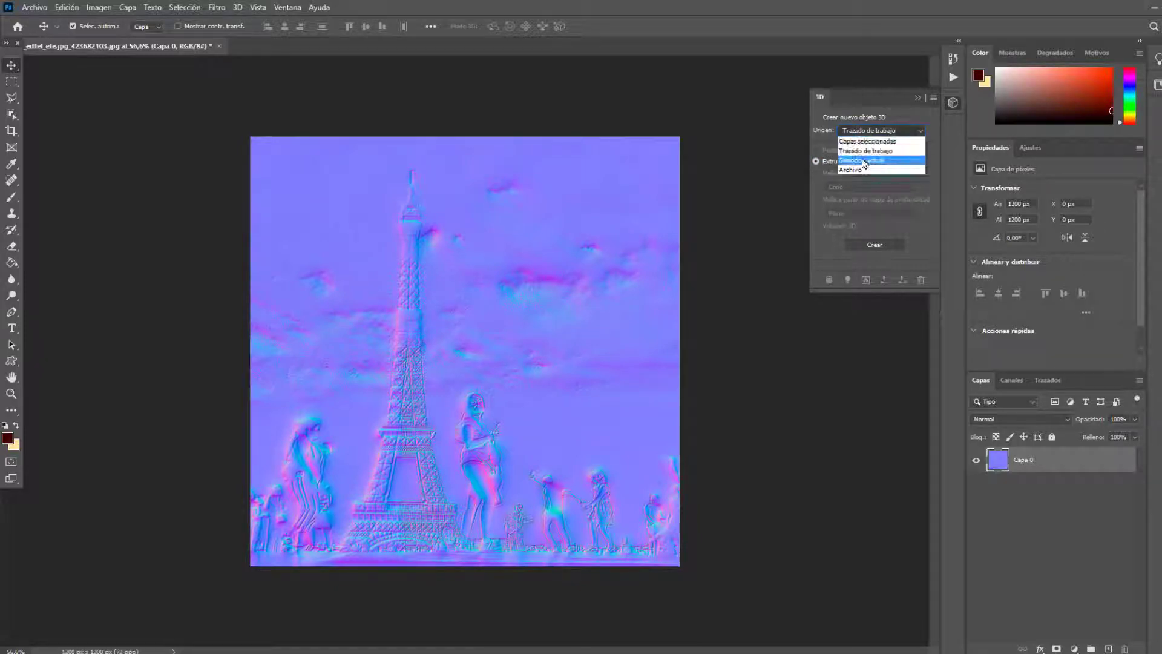
left_click(864, 162)
left_click(865, 131)
left_click(866, 141)
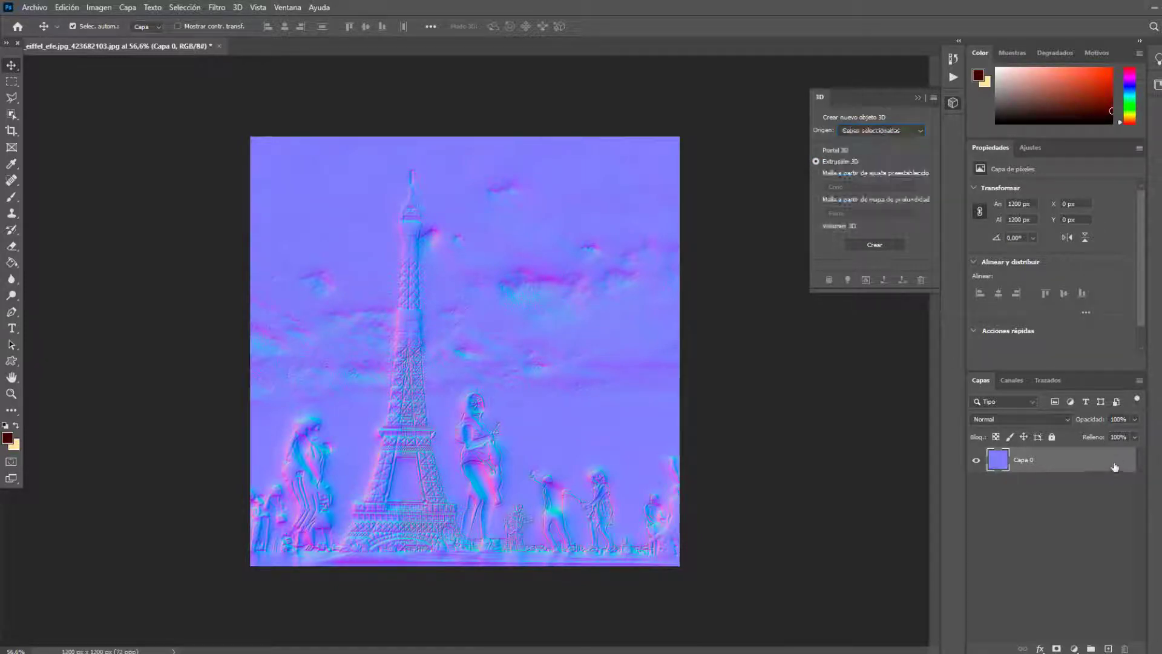
double_click(997, 459)
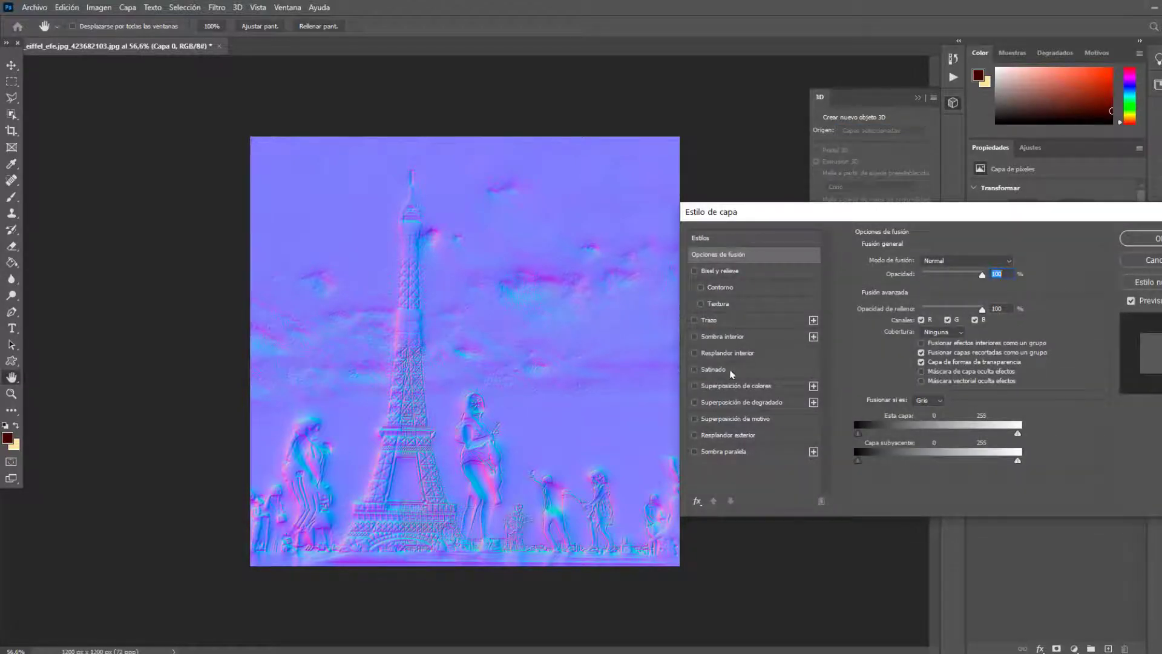
left_click(1149, 260)
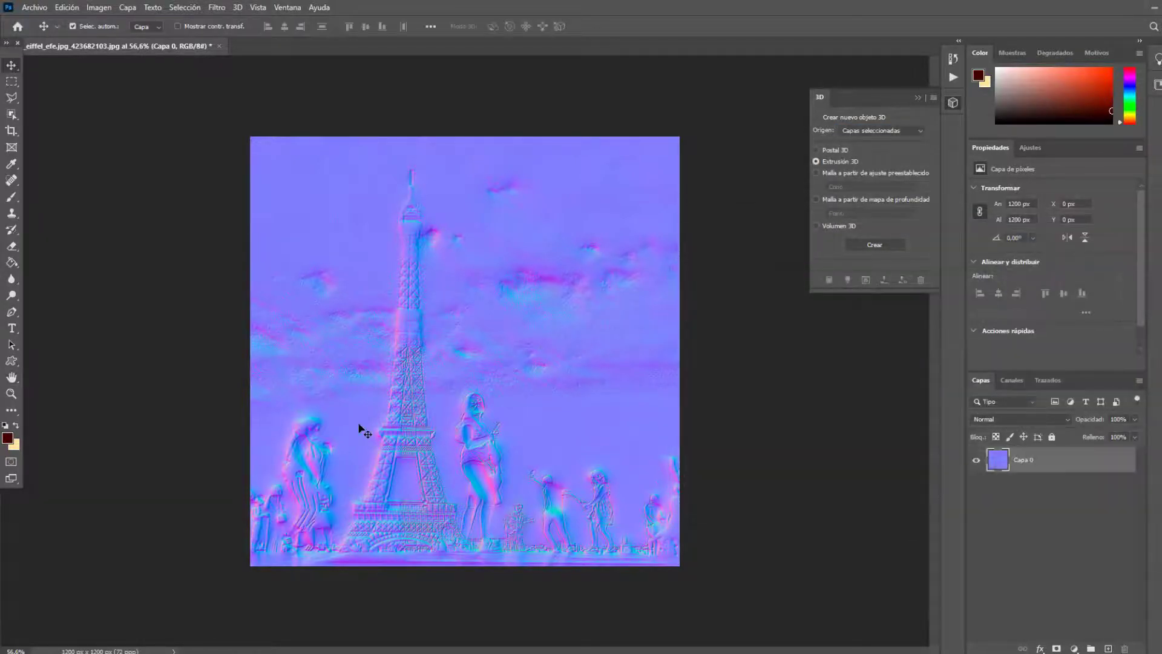
scroll(359, 426, "up", 2)
scroll(375, 428, "up", 2)
scroll(484, 472, "up", 2)
scroll(533, 503, "up", 2)
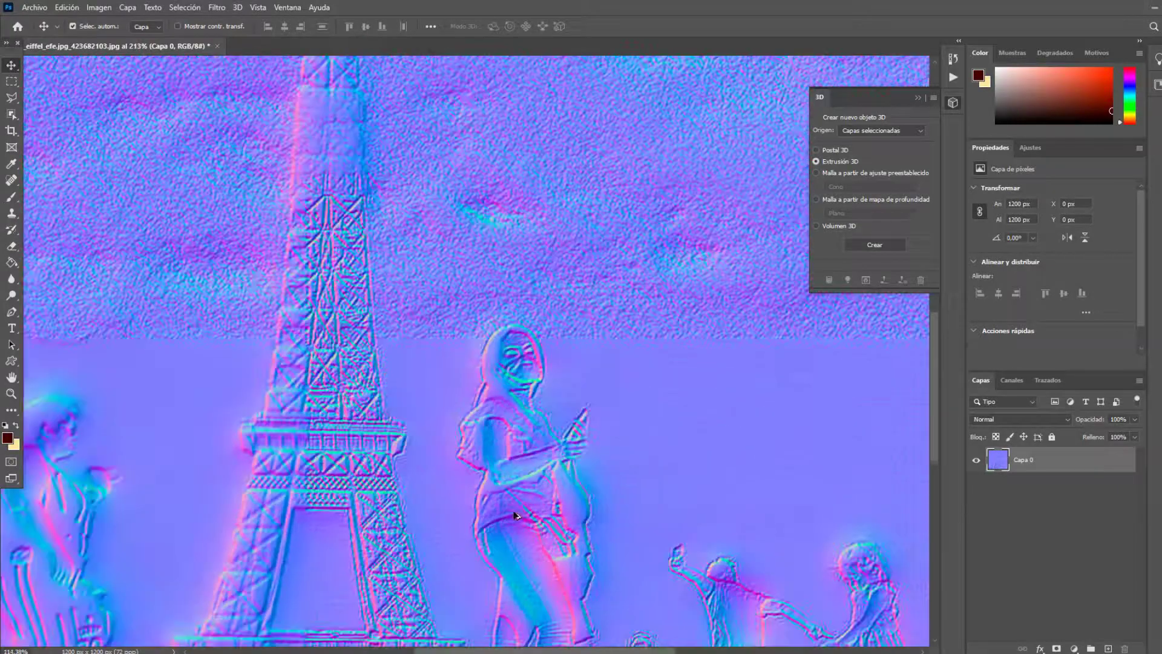
scroll(515, 514, "down", 6)
scroll(479, 526, "down", 2)
scroll(438, 547, "up", 4)
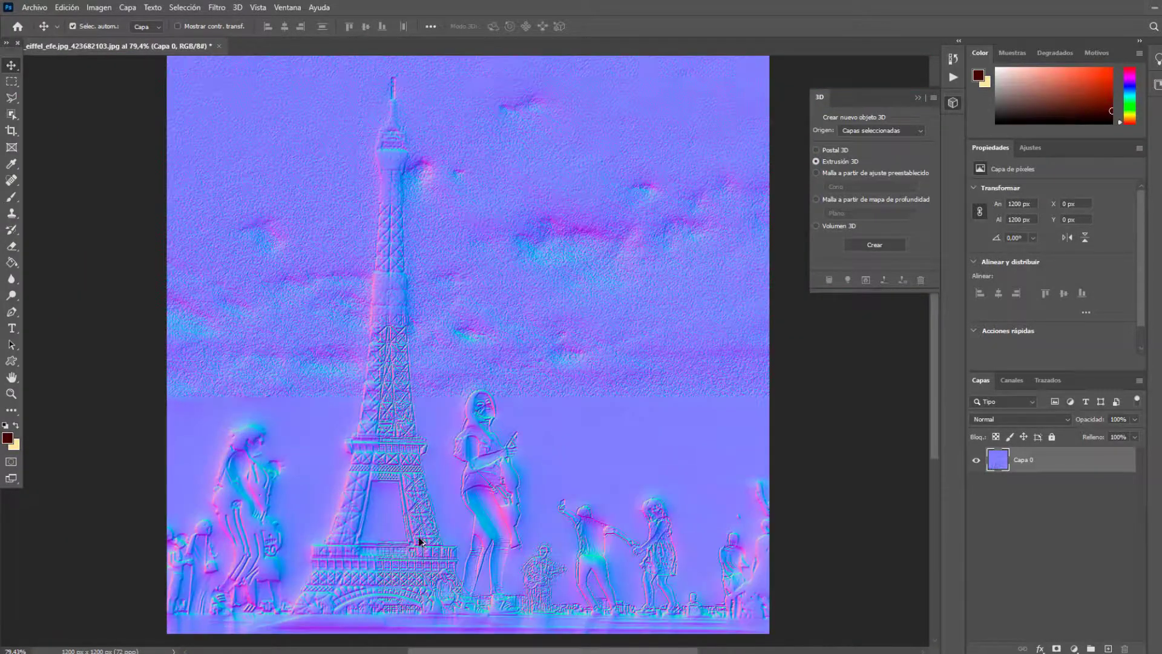
scroll(420, 541, "down", 1)
scroll(420, 544, "down", 1)
scroll(423, 547, "up", 1)
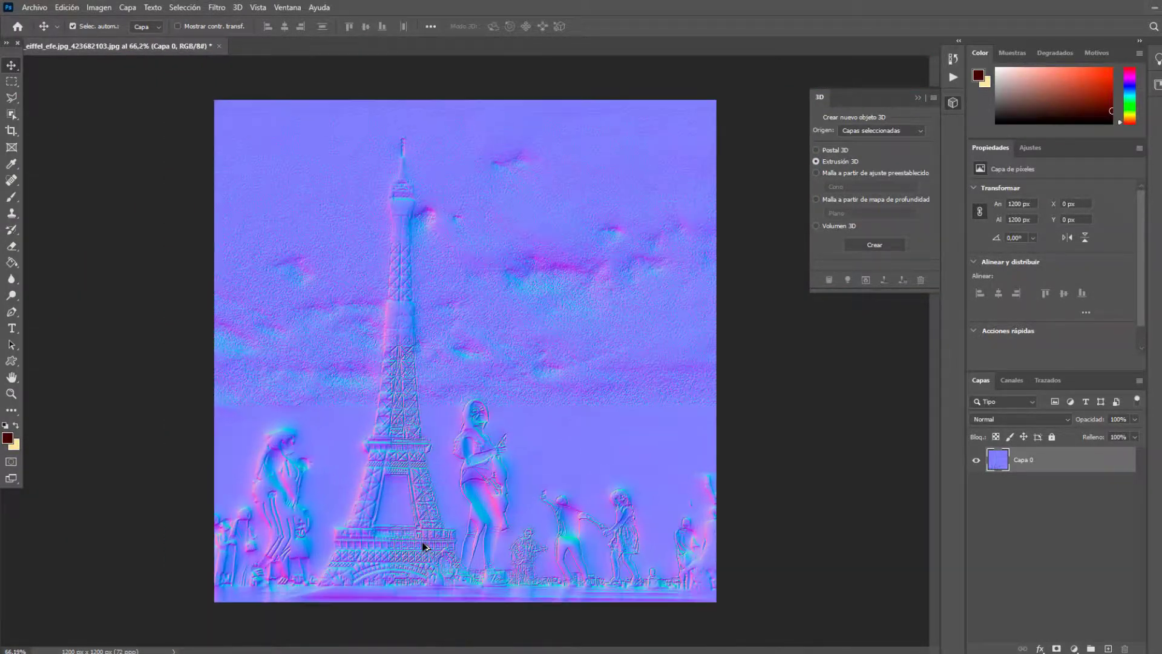
scroll(422, 547, "up", 1)
scroll(422, 547, "down", 1)
scroll(422, 549, "down", 2)
scroll(418, 537, "up", 2)
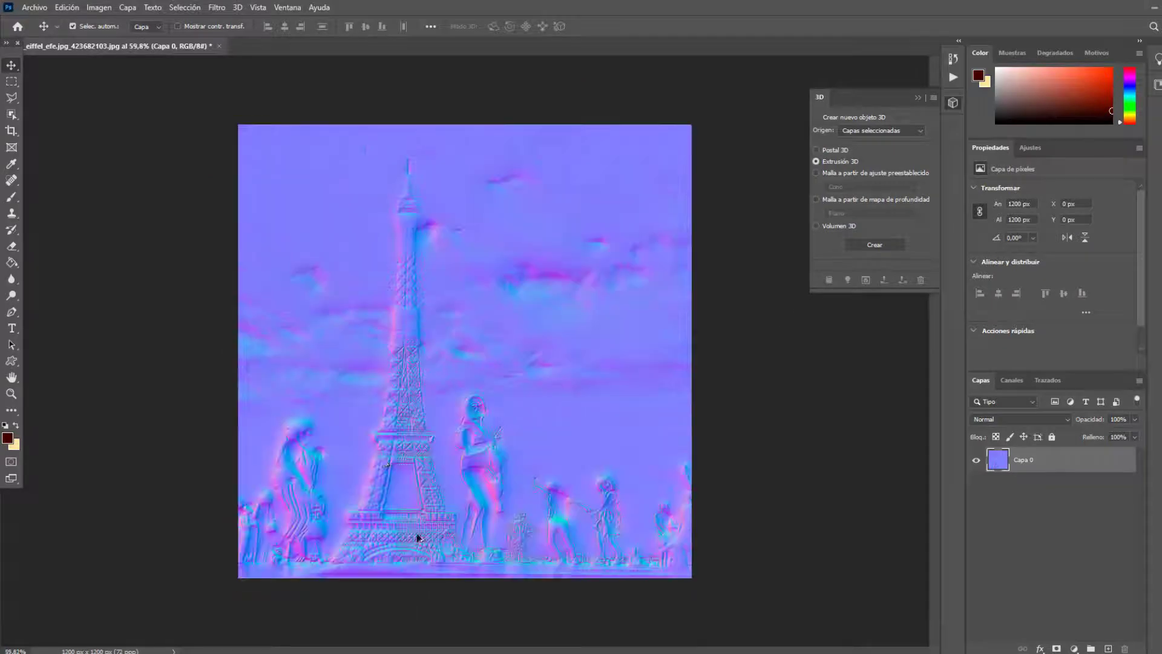
scroll(389, 466, "up", 1)
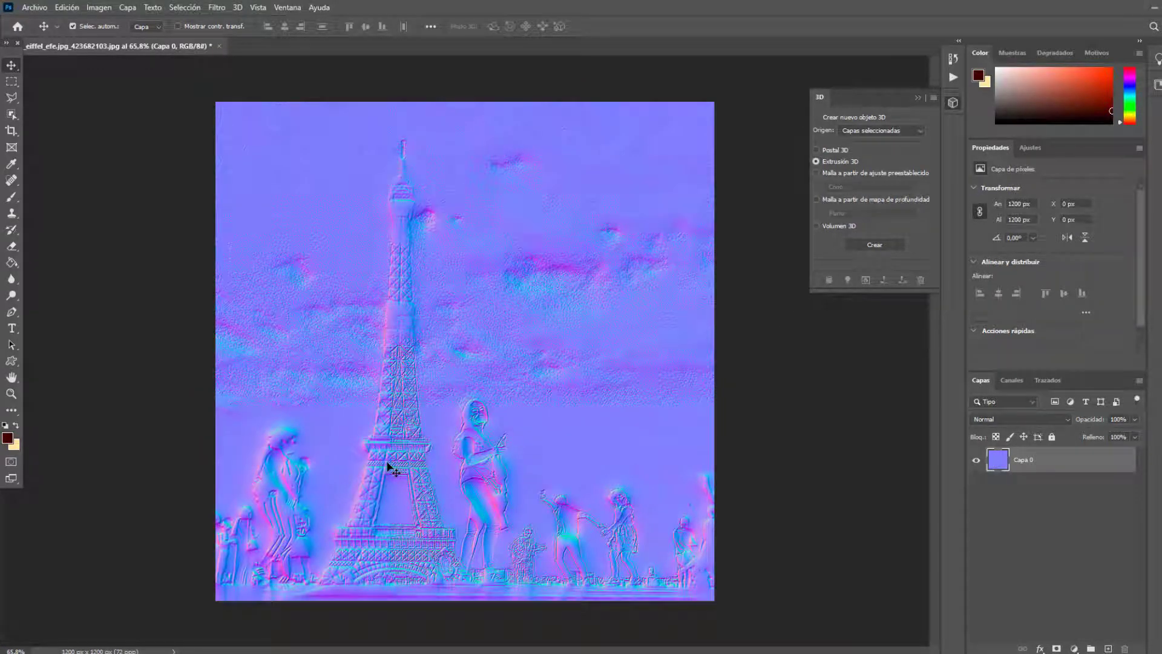